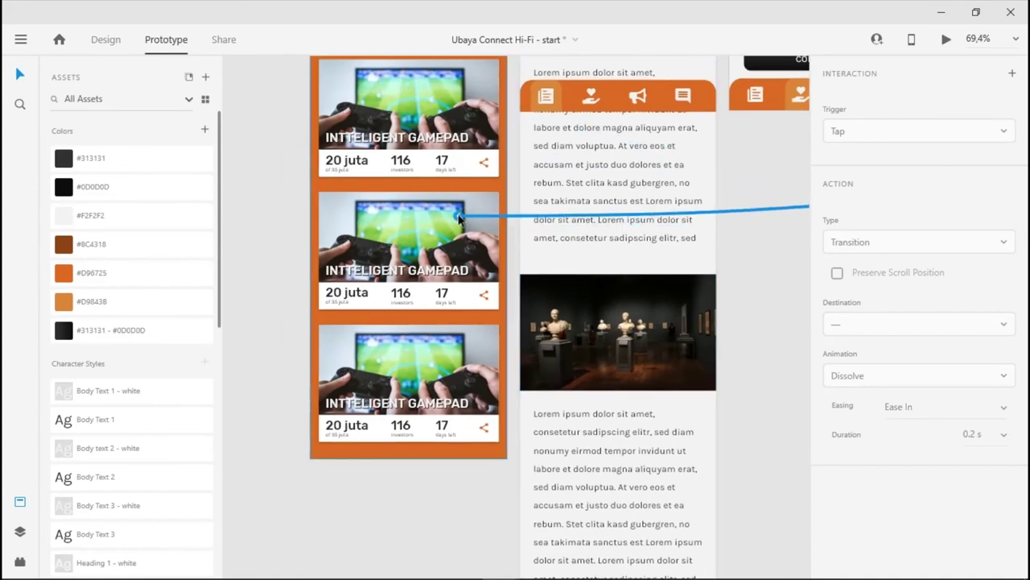
# Link the active prototype wire to the Featured Projects artboard and set its transition animation to Slide Left
pyautogui.click(701, 316)
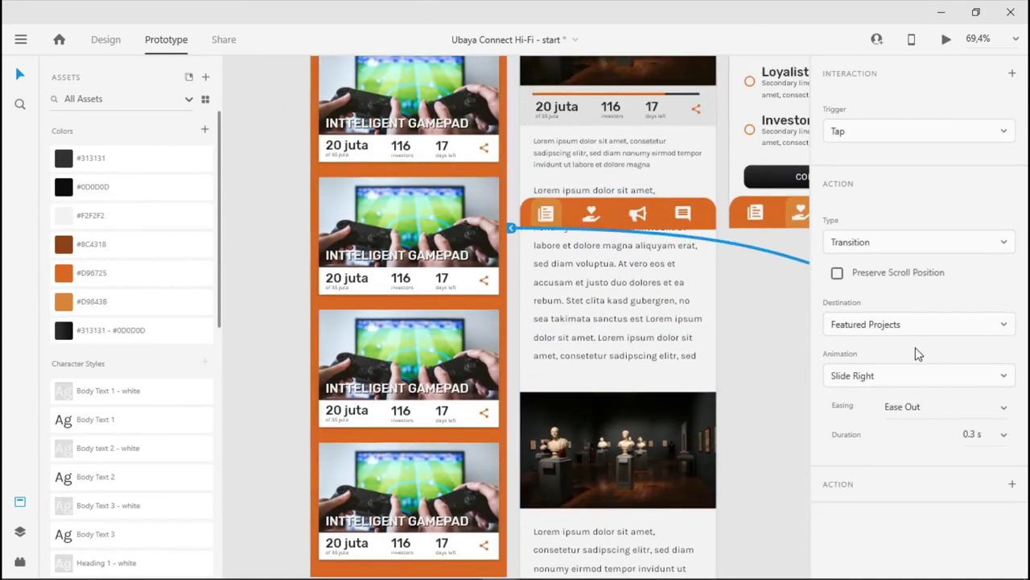
pyautogui.click(911, 377)
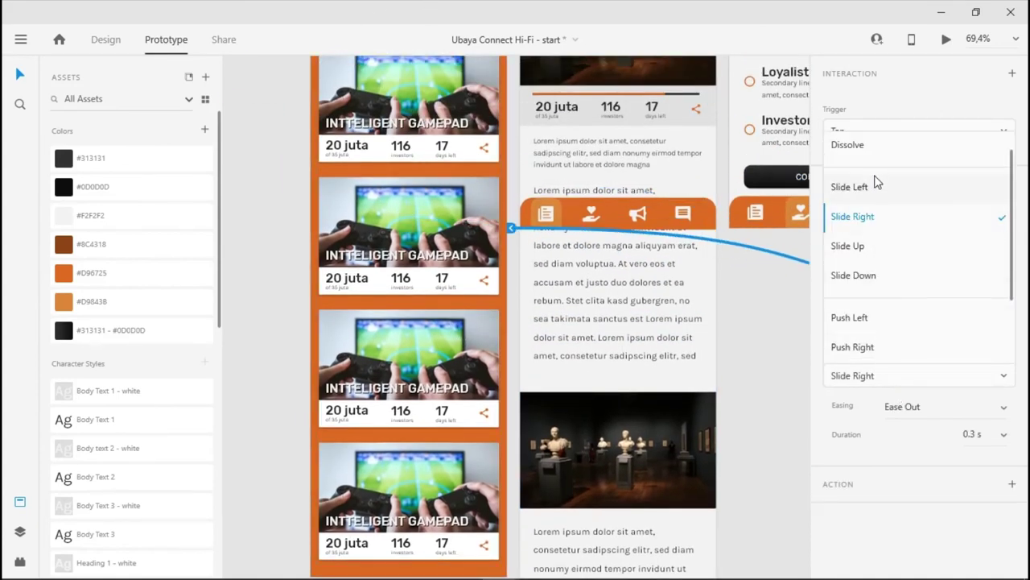
pyautogui.click(850, 186)
pyautogui.click(773, 327)
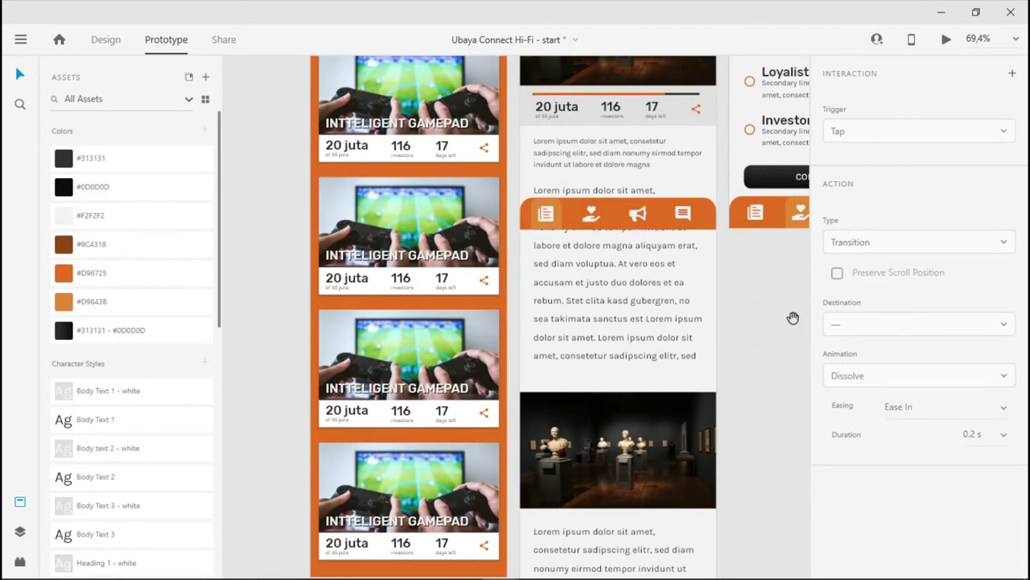
# Link the news icon in the Project Comments navigation bar to the Project Details artboard
pyautogui.scroll(-5, 271, 212)
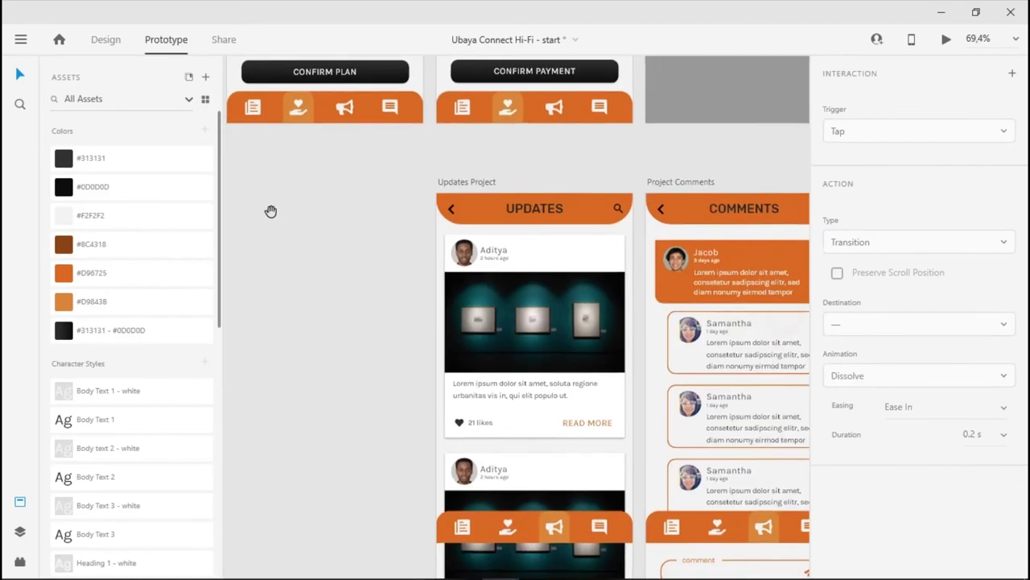
pyautogui.hscroll(3, 363, 233)
pyautogui.click(552, 519)
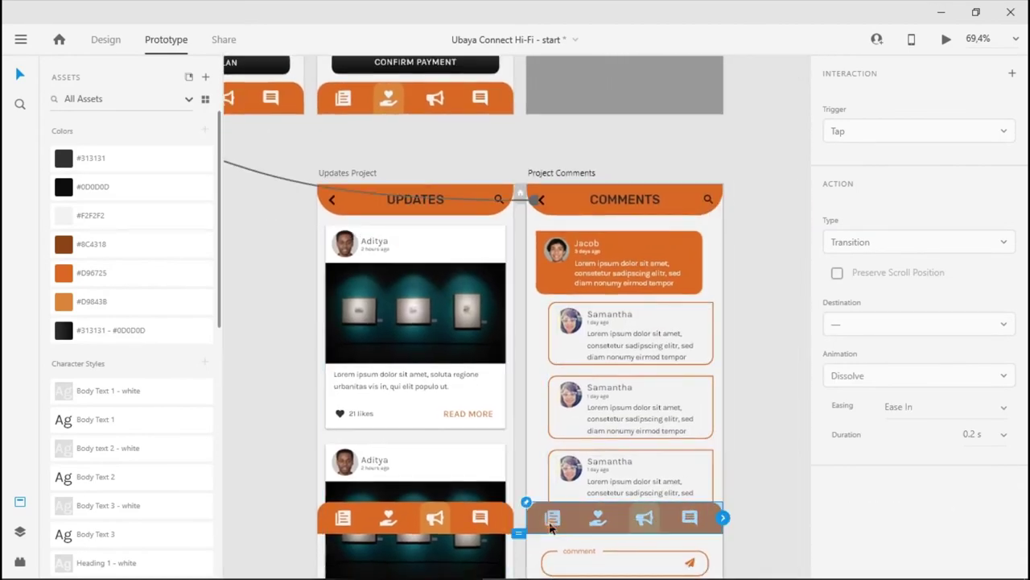
pyautogui.click(552, 519)
pyautogui.moveTo(562, 523); pyautogui.dragTo(419, 276)
pyautogui.click(678, 276)
pyautogui.scroll(-2, 563, 234)
pyautogui.hscroll(5, 487, 241)
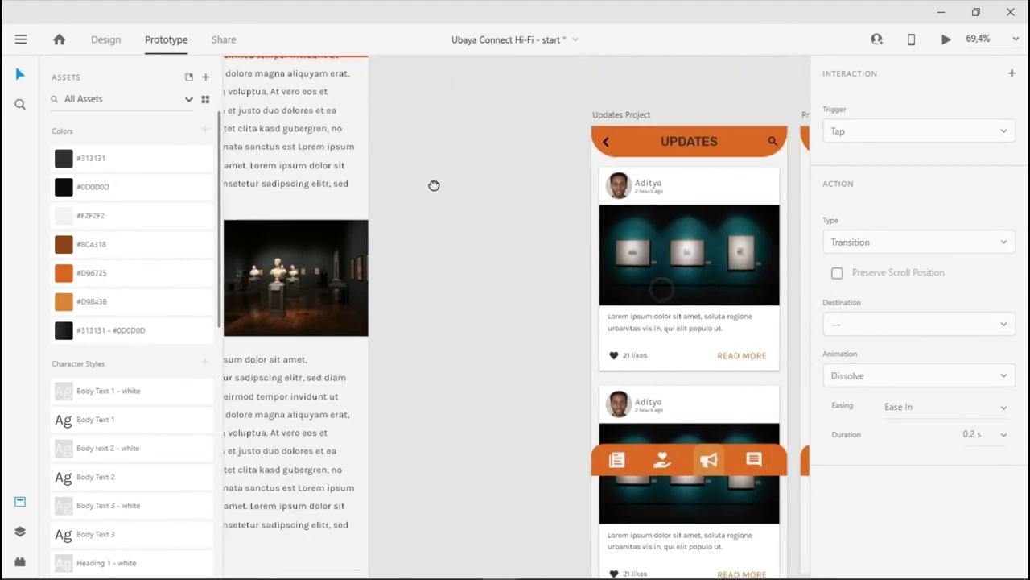
pyautogui.click(658, 396)
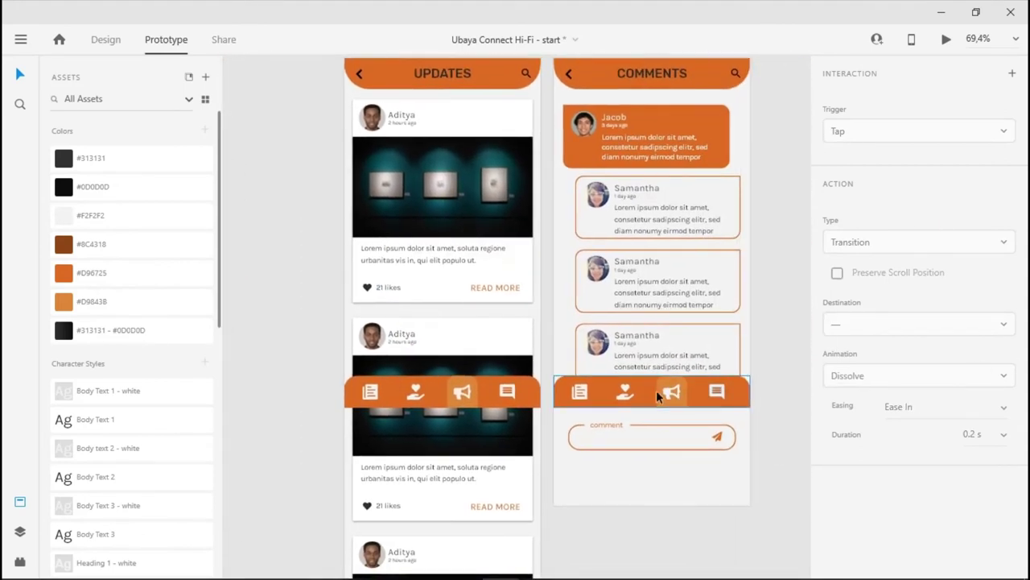
# Set the animation of the Project Comments news icon's transition to Slide Right
pyautogui.click(576, 398)
pyautogui.click(581, 399)
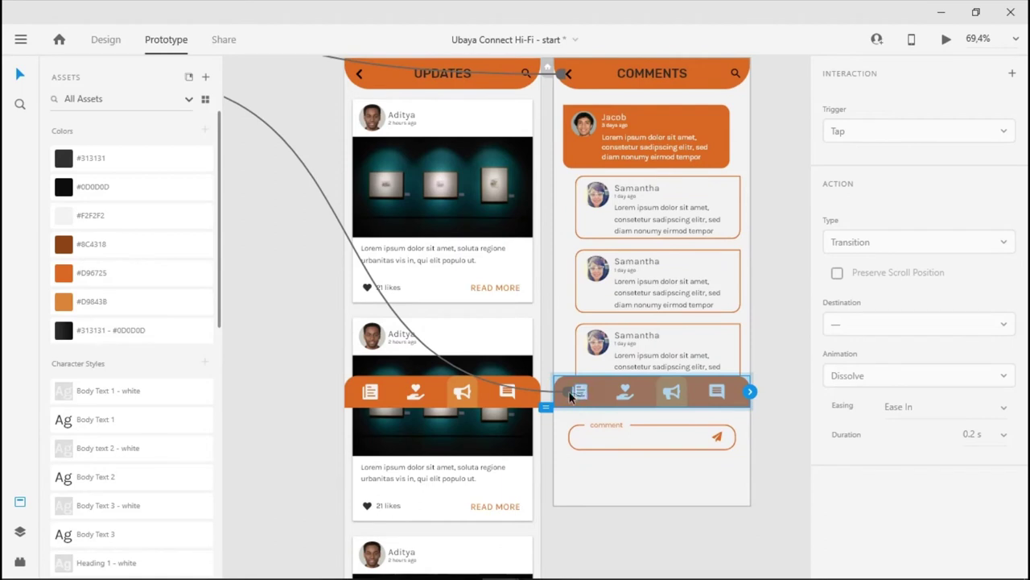
pyautogui.click(568, 395)
pyautogui.click(989, 377)
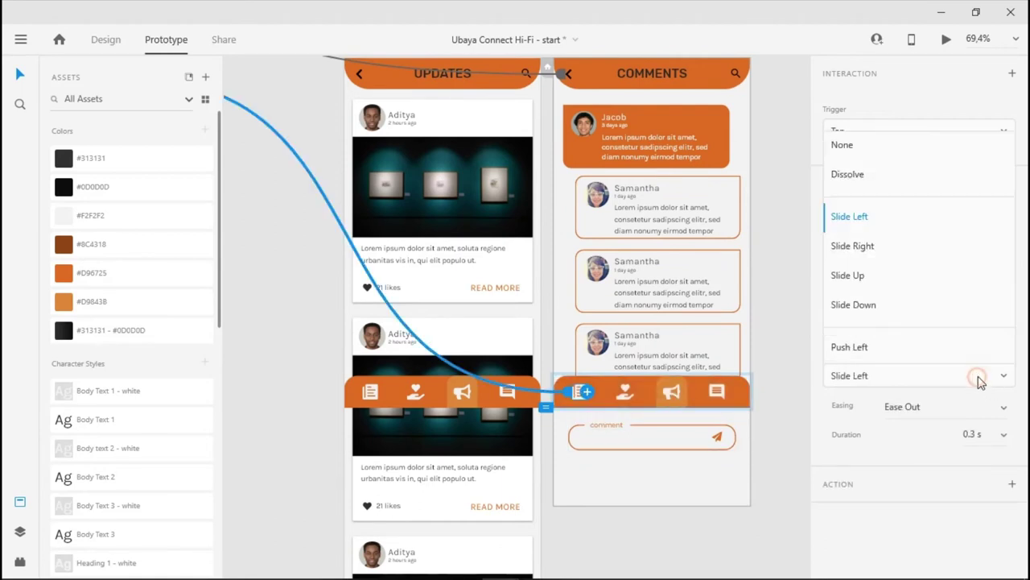
pyautogui.click(893, 246)
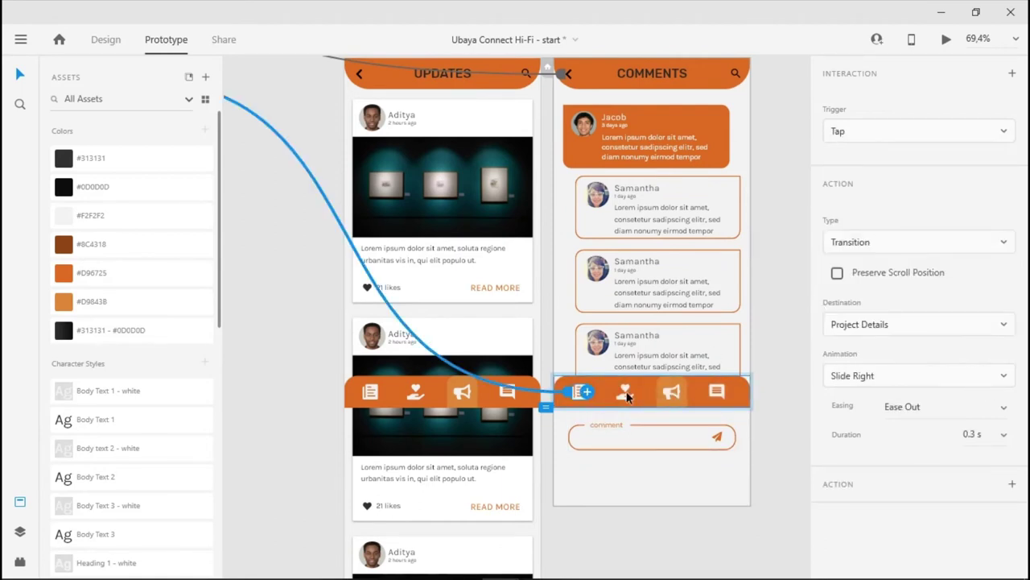
# Link the heart-in-hand icon in the Project Comments navigation bar to the Choose Plan artboard
pyautogui.click(627, 395)
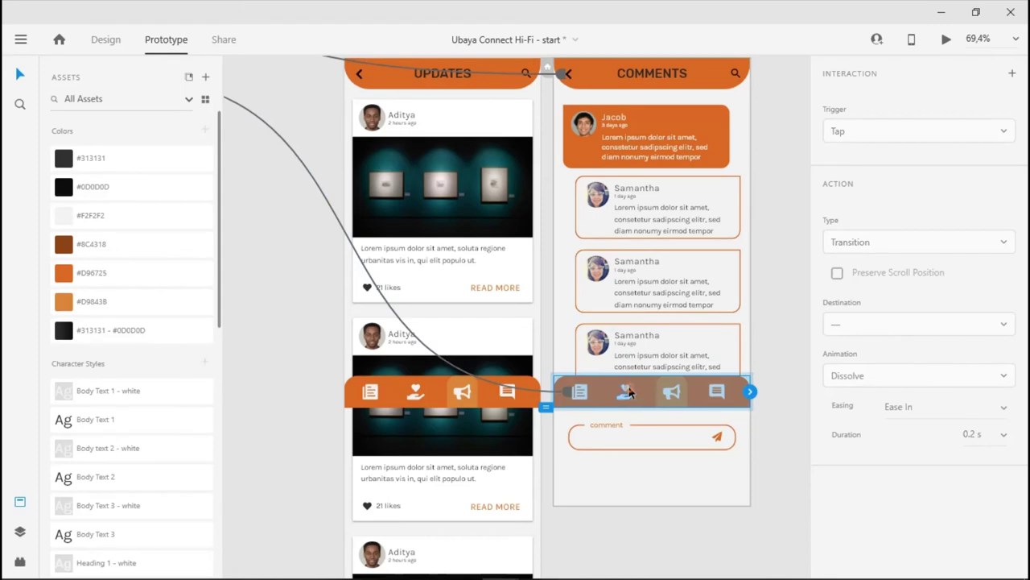
pyautogui.doubleClick(629, 391)
pyautogui.moveTo(634, 392); pyautogui.dragTo(556, 133)
pyautogui.click(559, 428)
pyautogui.moveTo(556, 422); pyautogui.dragTo(344, 220)
# Link the megaphone icon in the Project Comments navigation bar to the Updates Project artboard with a Slide Right transition
pyautogui.click(794, 429)
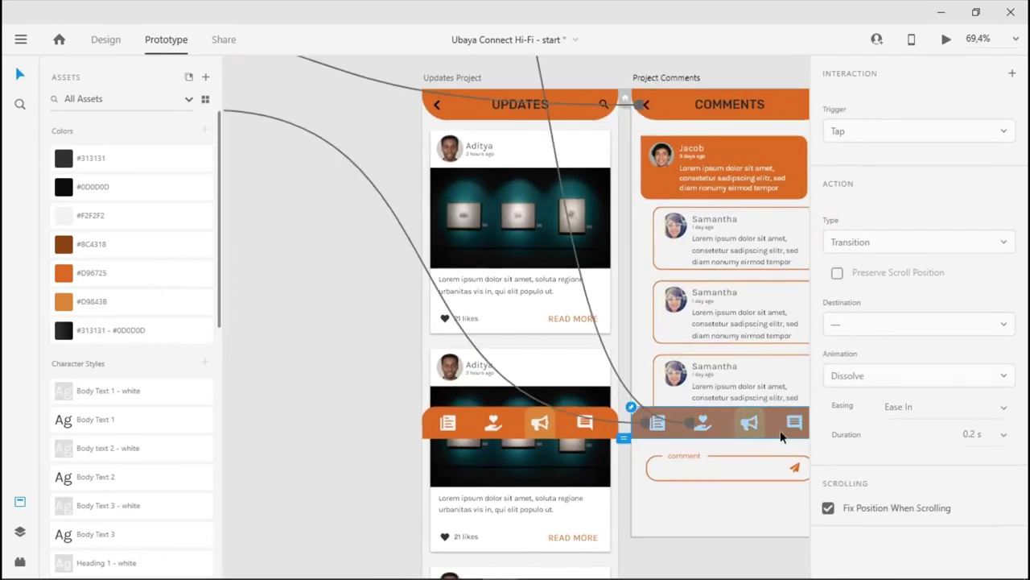
pyautogui.moveTo(624, 477); pyautogui.dragTo(424, 454)
pyautogui.scroll(5, 620, 444)
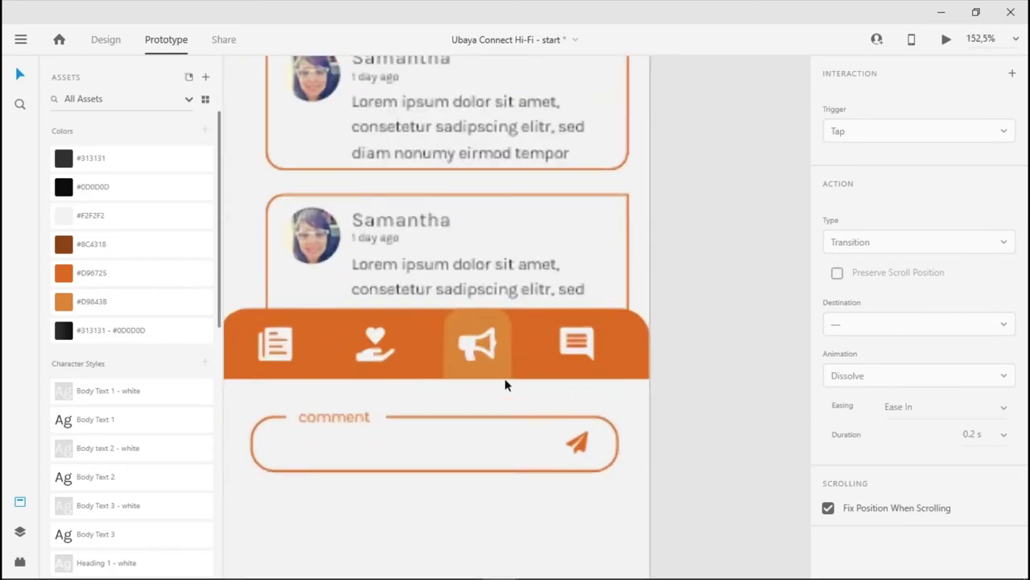
pyautogui.scroll(-5, 508, 341)
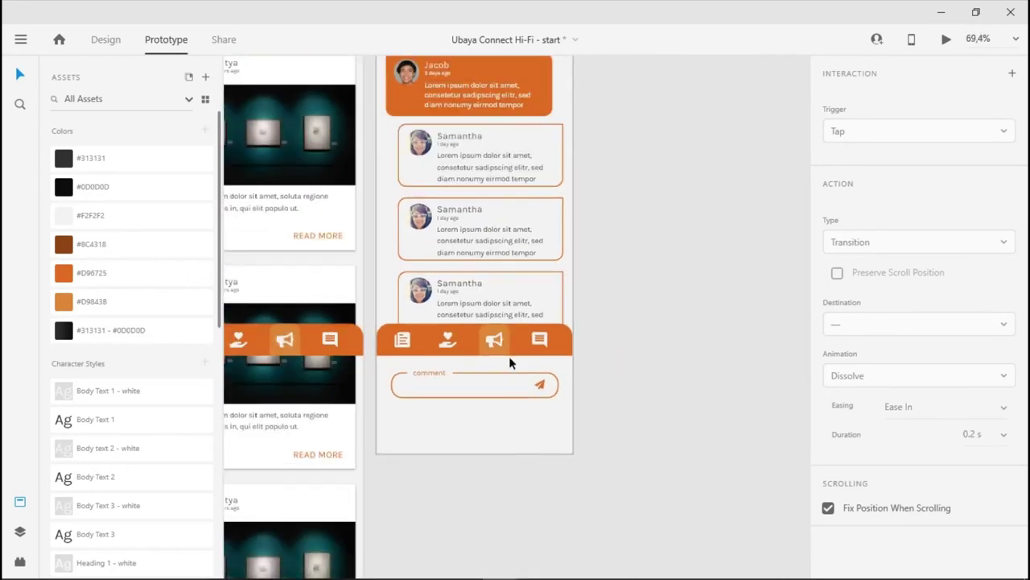
pyautogui.doubleClick(496, 345)
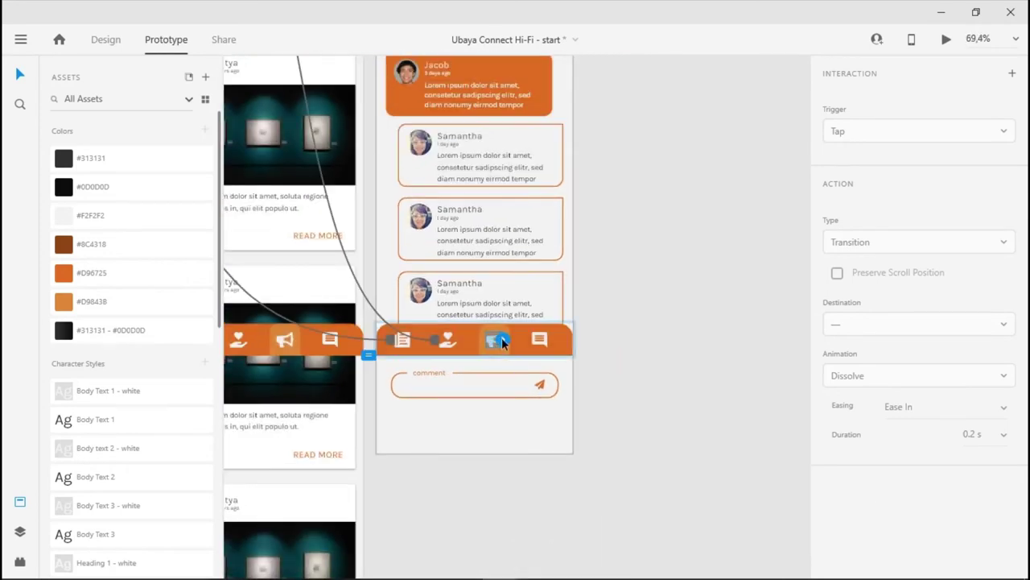
pyautogui.moveTo(501, 338); pyautogui.dragTo(302, 322)
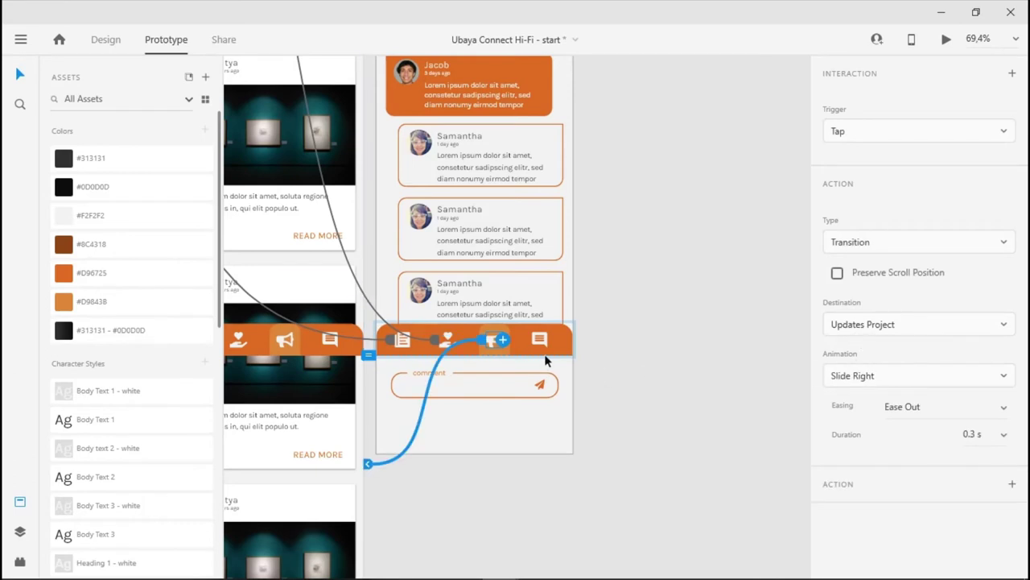
# In Design mode, move the highlight rectangle in the Project Comments navigation bar behind the chat icon, at X 276
pyautogui.scroll(3, 559, 387)
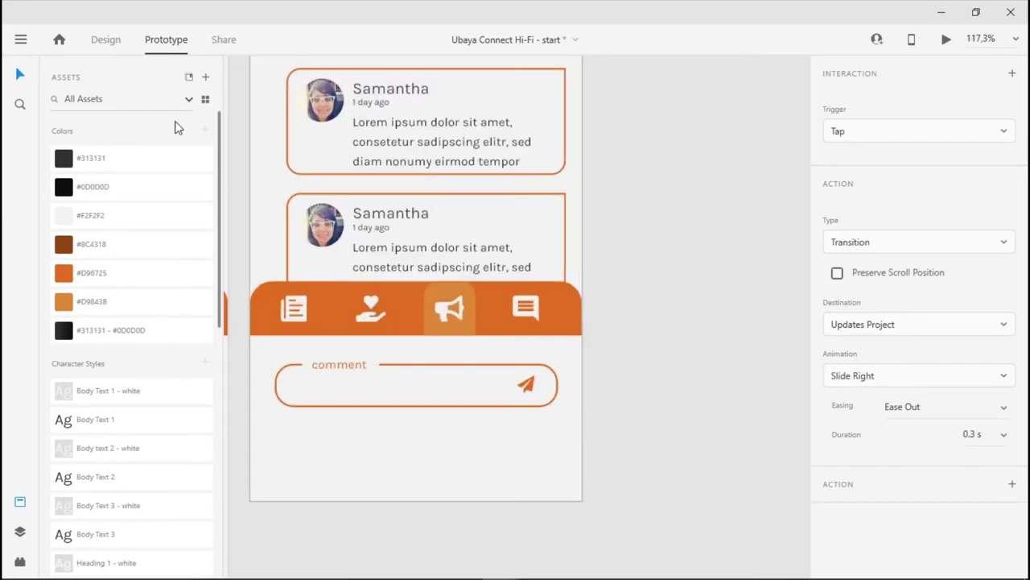
pyautogui.click(105, 40)
pyautogui.scroll(3, 568, 322)
pyautogui.click(396, 270)
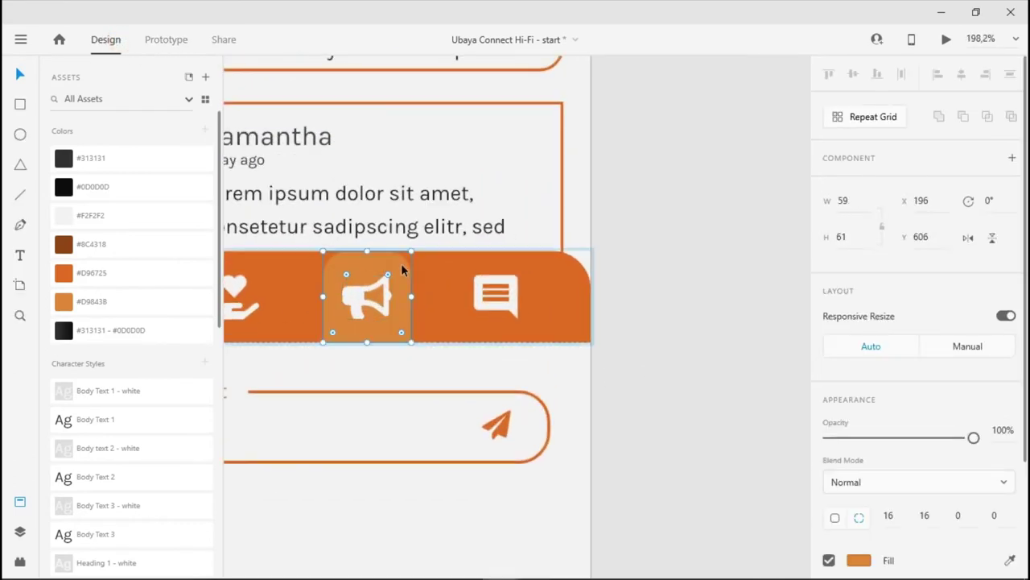
pyautogui.hotkey('shift', 'Right')
pyautogui.hotkey('shift', 'Right')
pyautogui.hotkey('shift', 'Right')
pyautogui.hotkey('shift', 'Right')
pyautogui.hotkey('shift', 'Right')
pyautogui.hotkey('shift', 'Right')
pyautogui.hotkey('shift', 'Right')
pyautogui.hotkey('shift', 'Right')
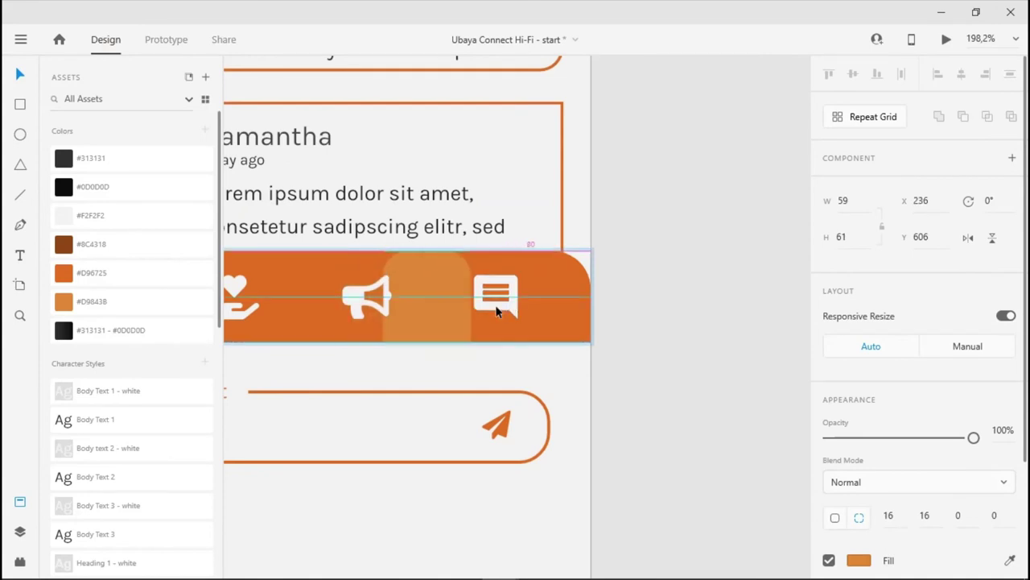
pyautogui.hotkey('shift', 'Left')
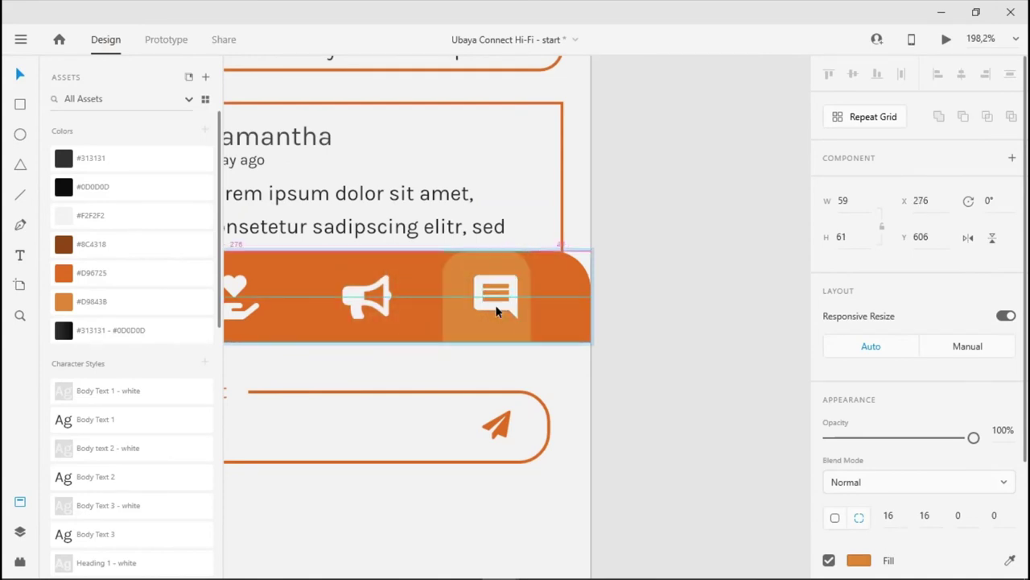
pyautogui.click(649, 336)
# Duplicate the Onboarding 3 artboard and place the copy directly below it, beside Featured Projects
pyautogui.scroll(-10, 636, 322)
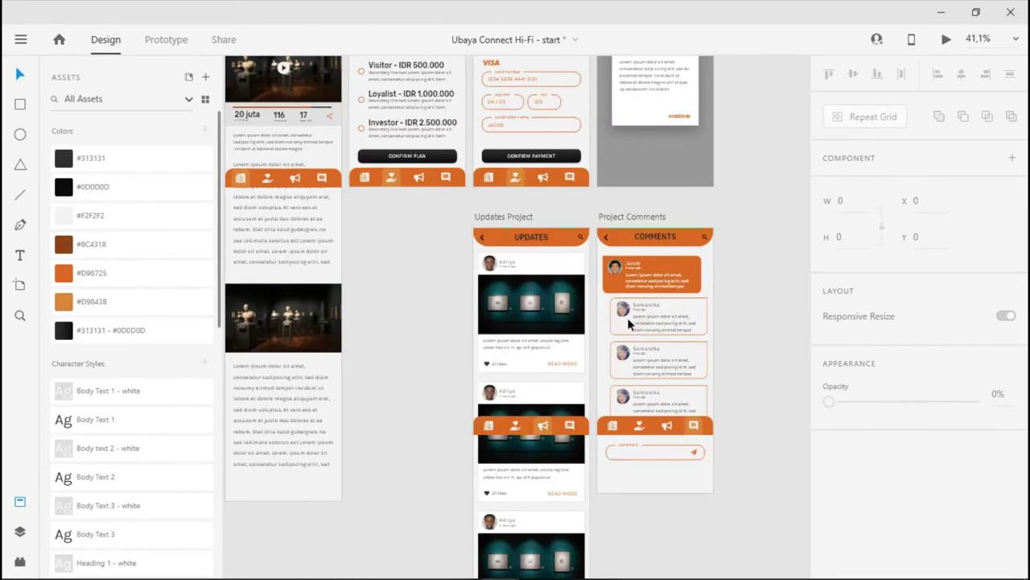
pyautogui.moveTo(473, 320); pyautogui.dragTo(507, 532)
pyautogui.moveTo(345, 255); pyautogui.dragTo(423, 349)
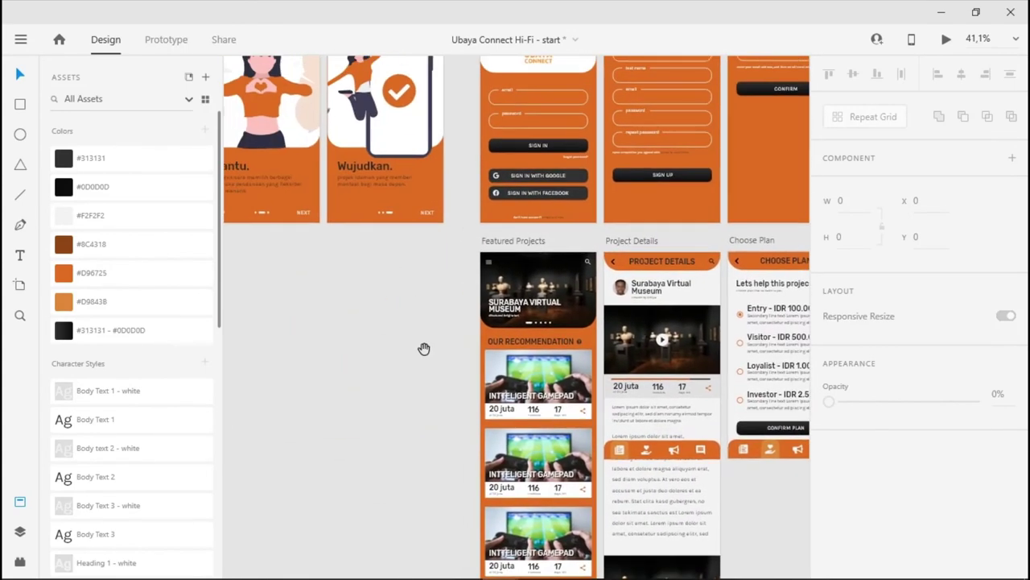
pyautogui.scroll(6, 507, 306)
pyautogui.scroll(1, 507, 306)
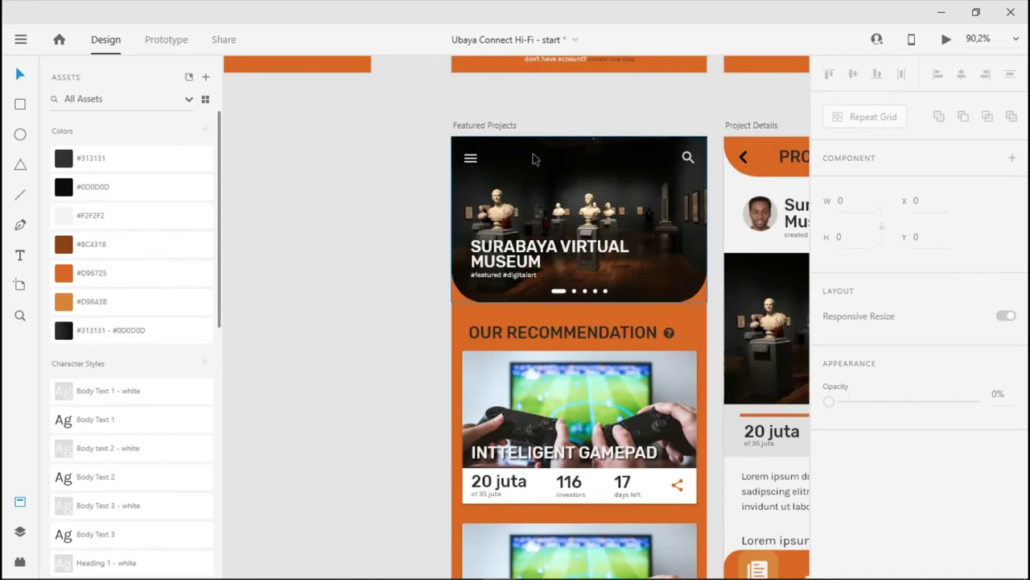
pyautogui.scroll(-6, 380, 374)
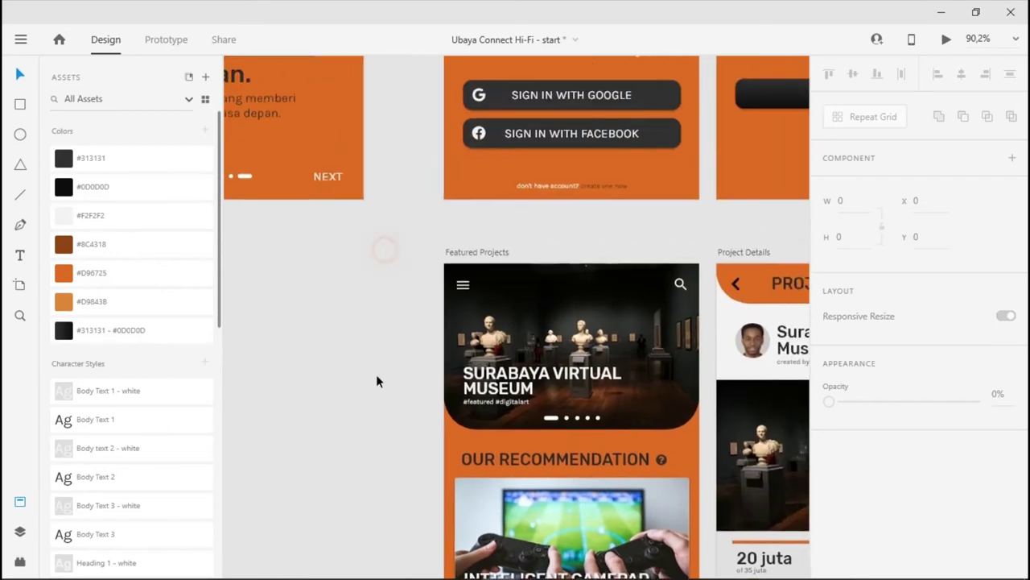
pyautogui.moveTo(367, 363); pyautogui.dragTo(404, 372)
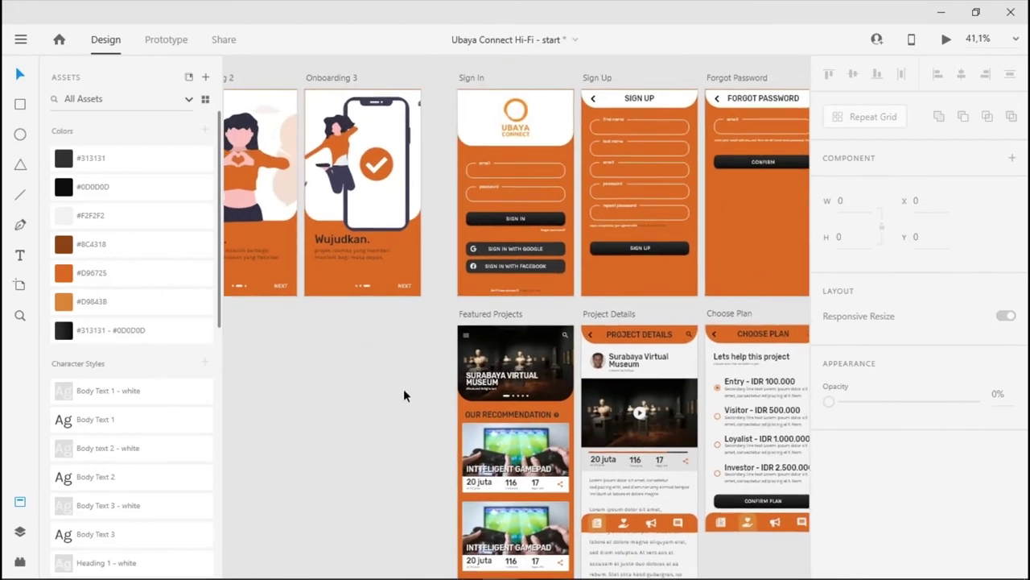
pyautogui.moveTo(349, 74); pyautogui.dragTo(340, 315)
# Rename the duplicated artboard Navigation Drawer and delete all of its contents, leaving the plain orange background
pyautogui.doubleClick(369, 319)
pyautogui.write('Navigation D')
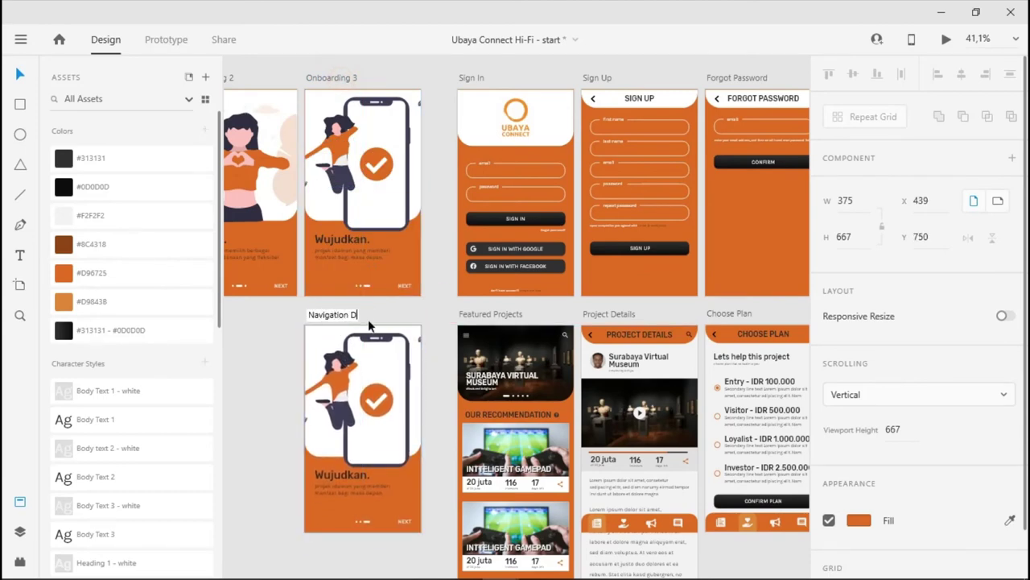
pyautogui.write('rawer')
pyautogui.press('Return')
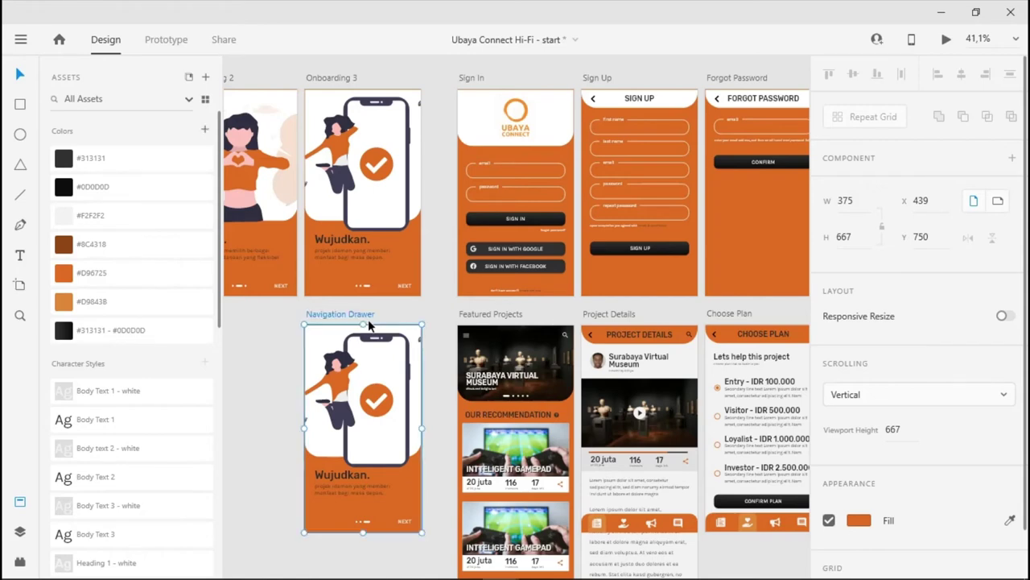
pyautogui.hotkey('ctrl', 'v')
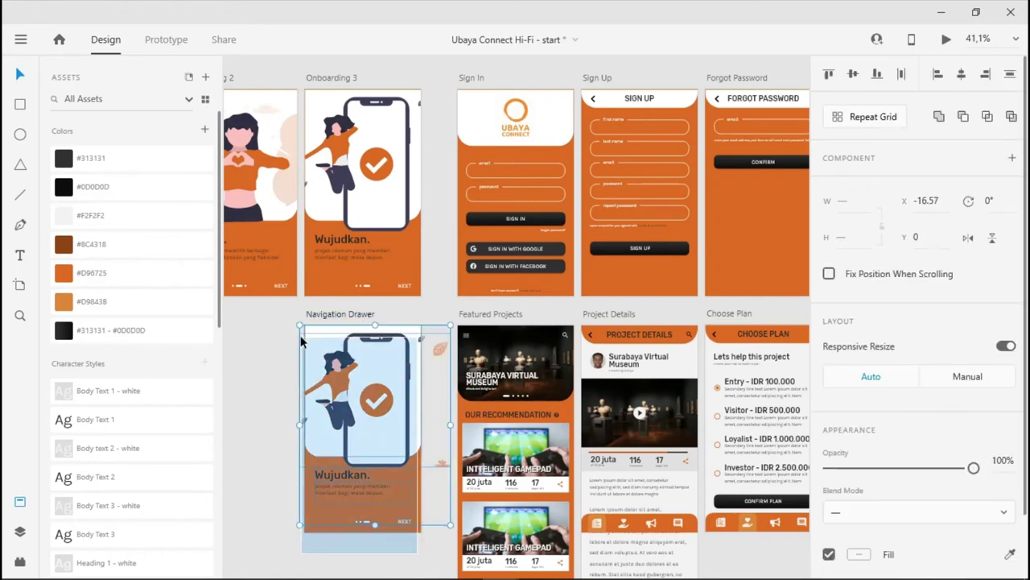
pyautogui.press('Delete')
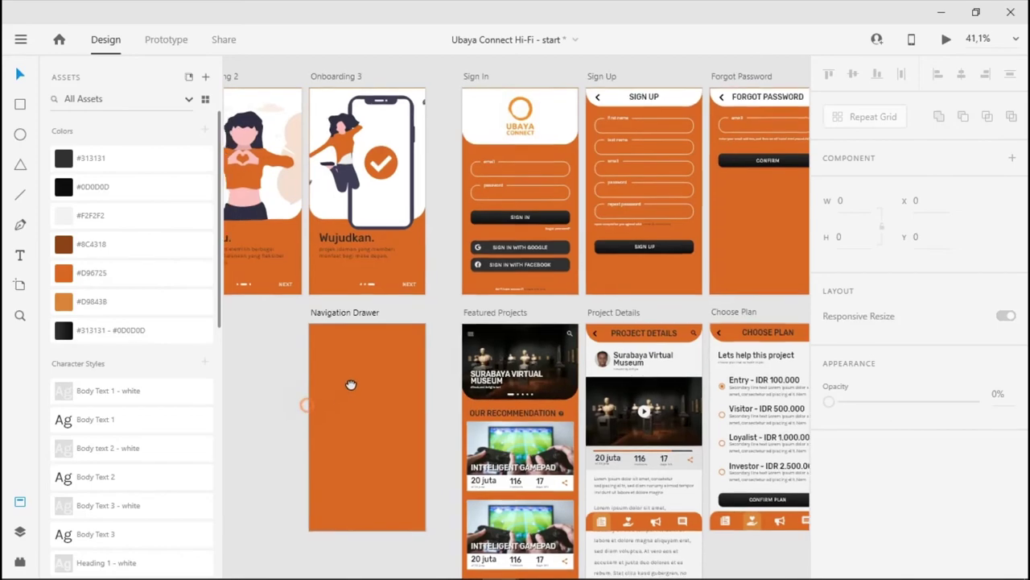
# Switch to the stickersheet-components document and examine the navigation drawer on its Mobile - Light artboard
pyautogui.scroll(2, 434, 350)
pyautogui.scroll(2, 439, 389)
pyautogui.hotkey('alt', 'Tab')
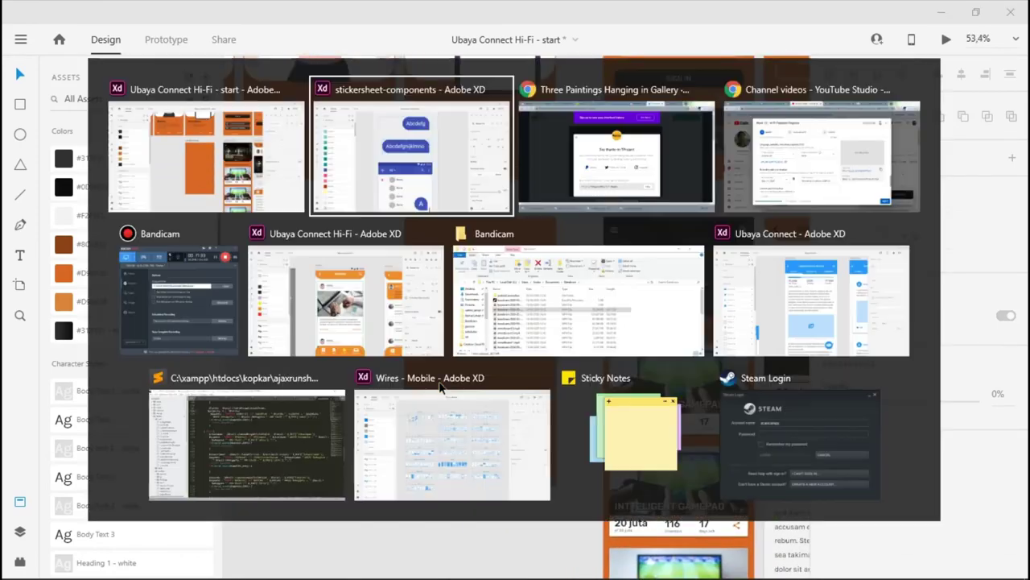
pyautogui.scroll(-5, 524, 333)
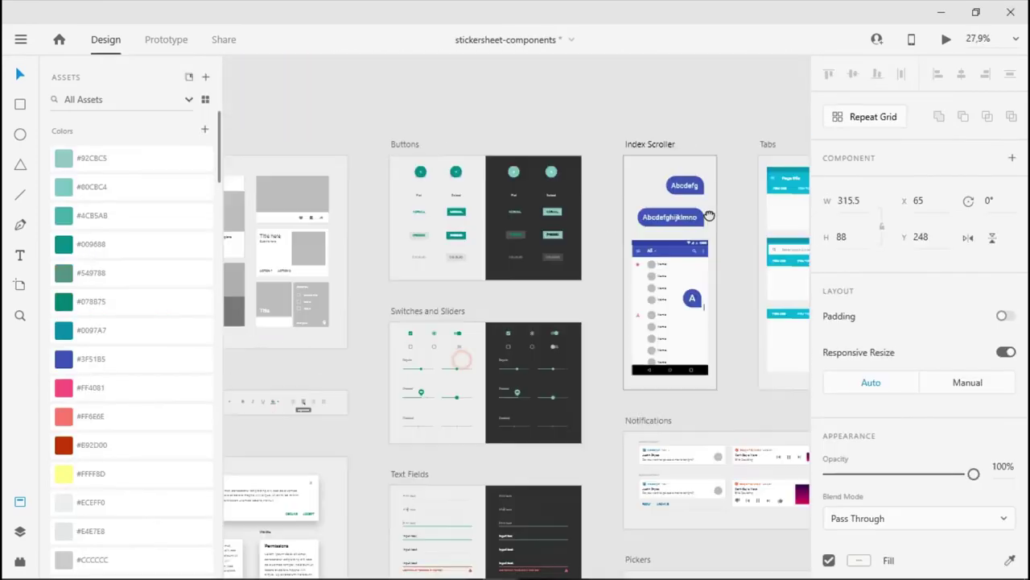
pyautogui.scroll(-10, 558, 276)
pyautogui.scroll(-5, 521, 344)
pyautogui.hscroll(-5, 520, 344)
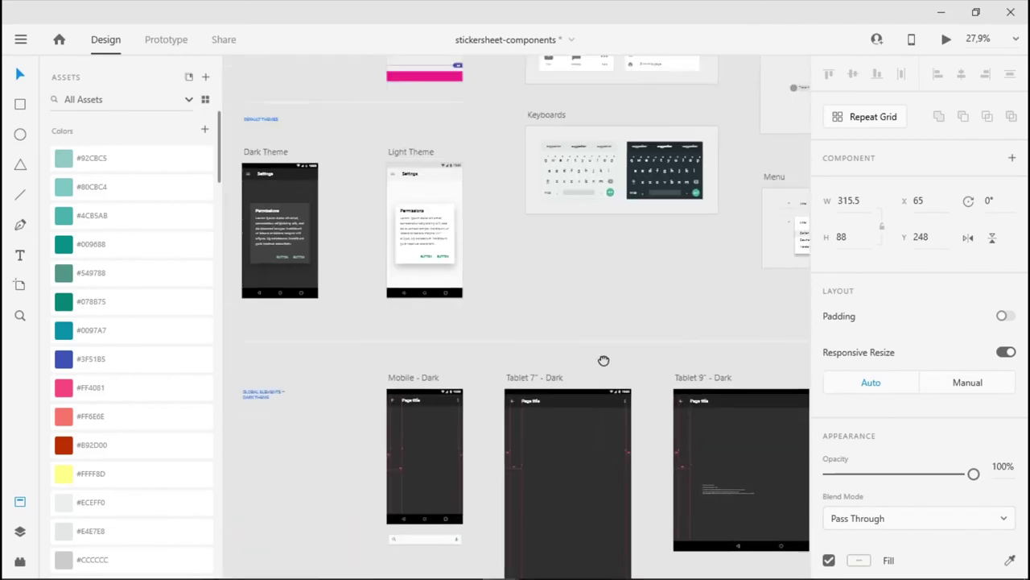
pyautogui.scroll(-15, 594, 357)
pyautogui.hscroll(4, 593, 357)
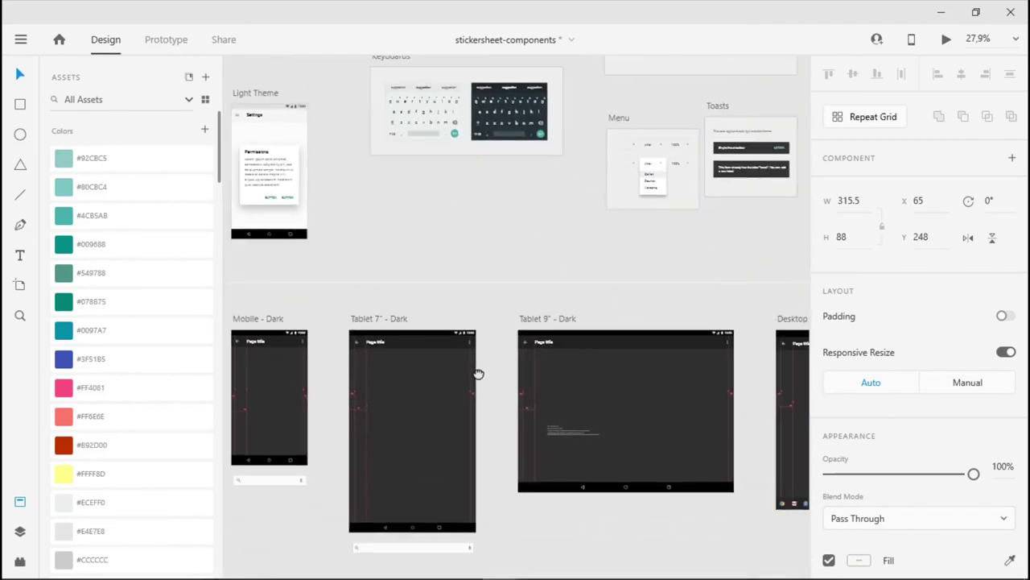
pyautogui.hscroll(-5, 527, 368)
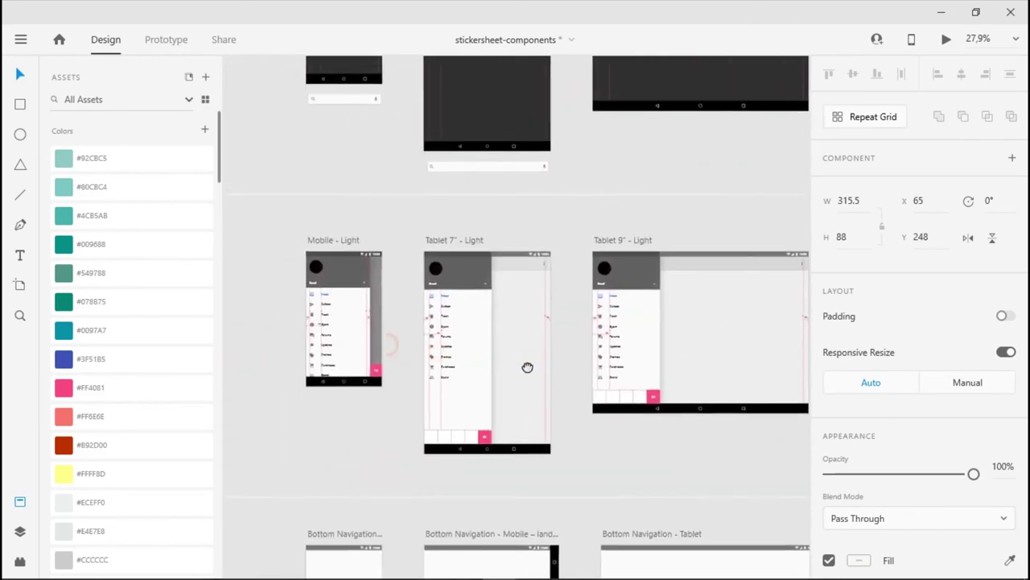
pyautogui.scroll(5, 470, 461)
pyautogui.scroll(2, 471, 461)
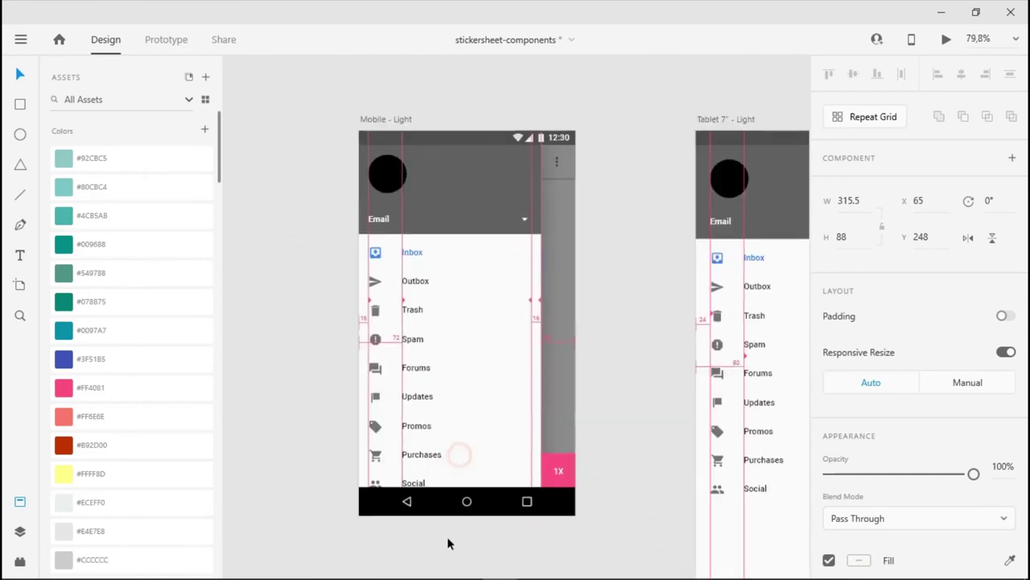
# Copy the drawer panel from the Mobile - Light artboard into the Ubaya Connect Navigation Drawer artboard and stretch its height to 681
pyautogui.click(514, 348)
pyautogui.doubleClick(514, 349)
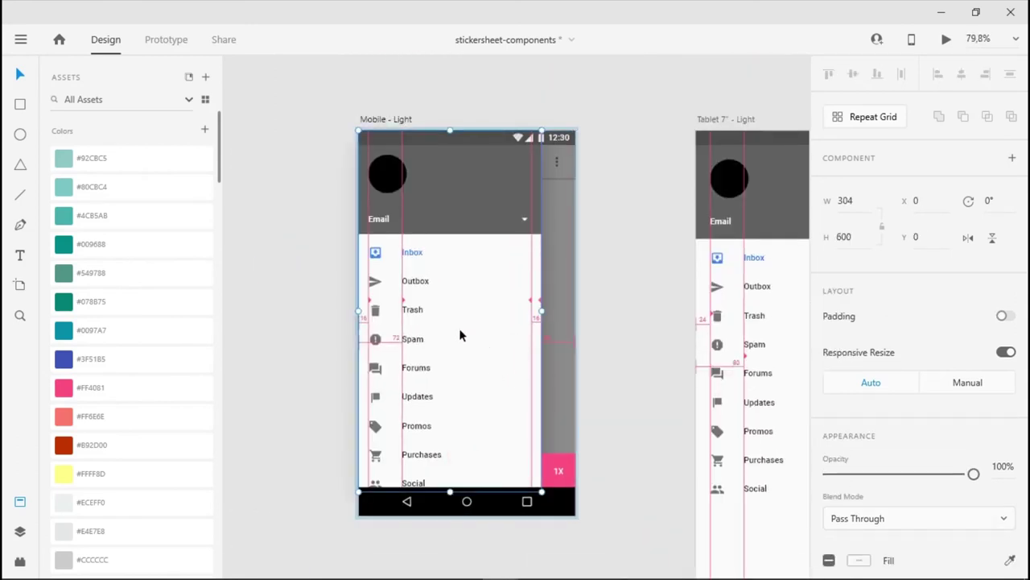
pyautogui.hotkey('alt', 'Tab')
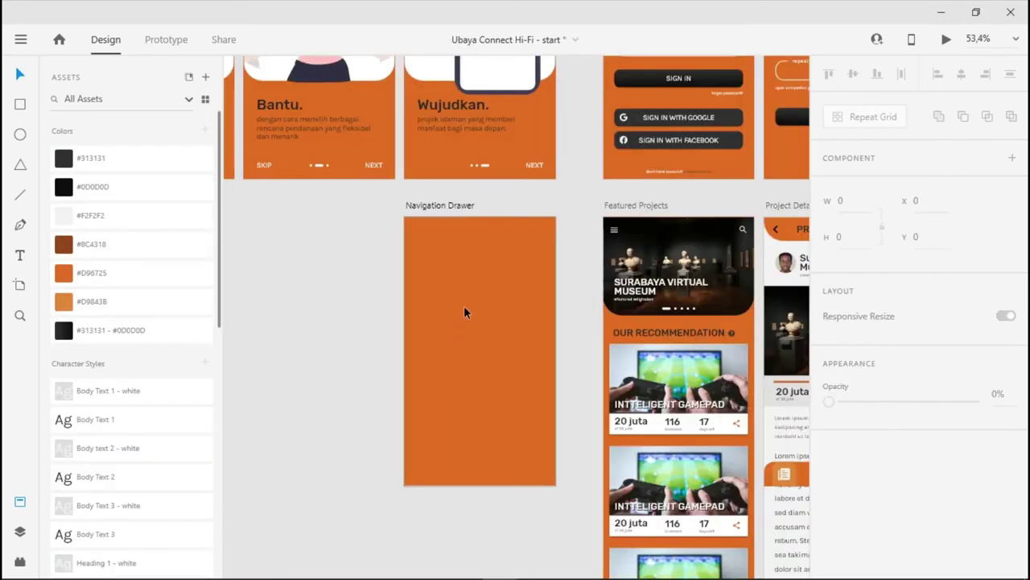
pyautogui.click(472, 306)
pyautogui.hotkey('ctrl', 'v')
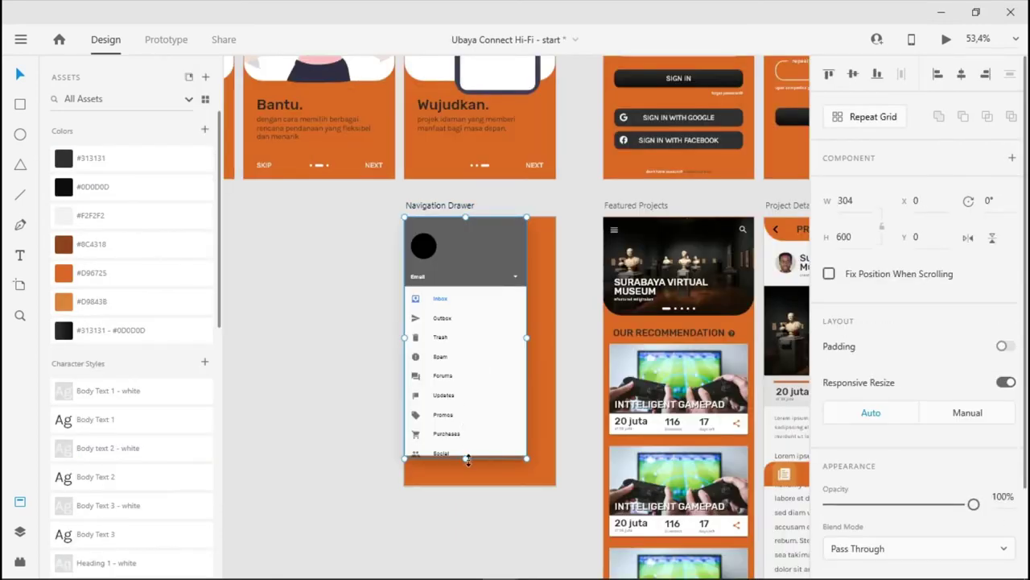
pyautogui.moveTo(468, 458); pyautogui.dragTo(464, 491)
pyautogui.click(386, 504)
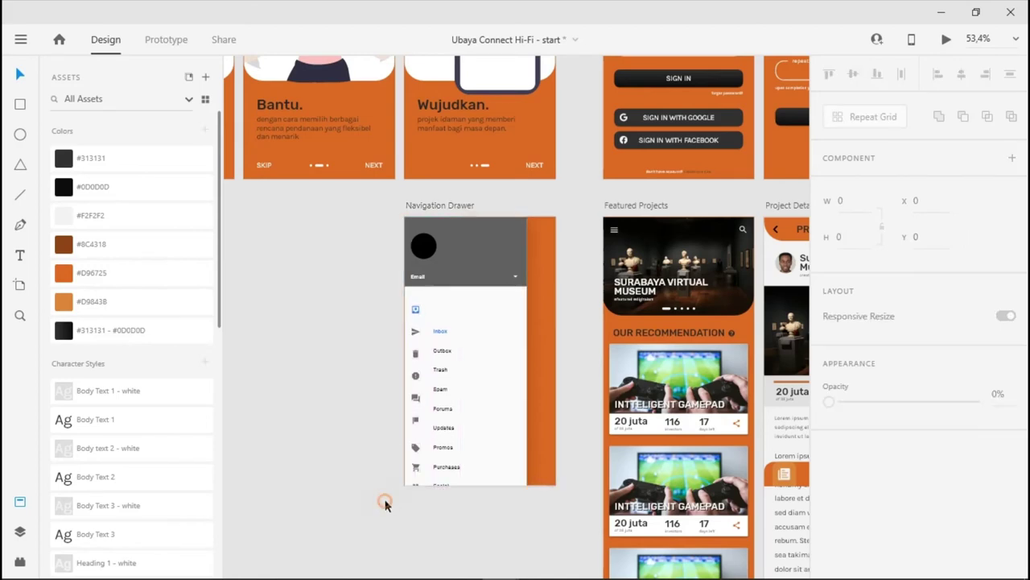
# Fill the grey header rectangle of the drawer with the saved #313131 - #0D0D0D gradient
pyautogui.scroll(5, 386, 504)
pyautogui.scroll(5, 420, 354)
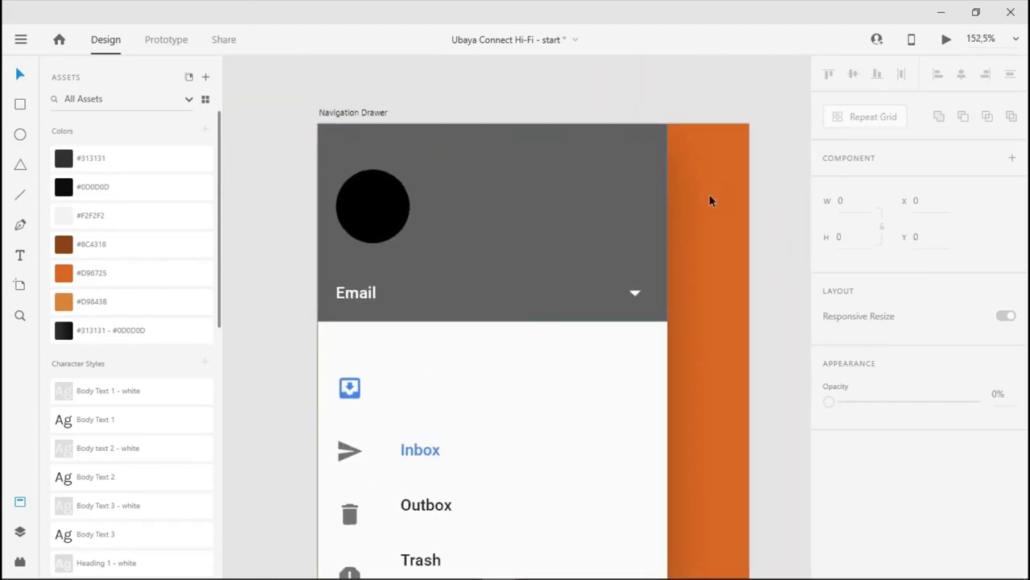
pyautogui.click(574, 208)
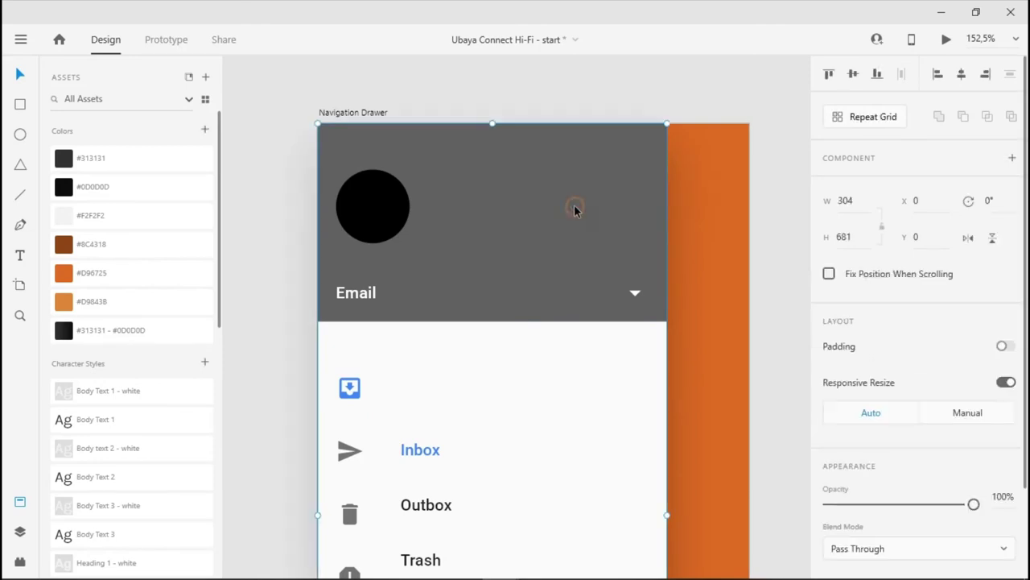
pyautogui.doubleClick(510, 241)
pyautogui.click(141, 338)
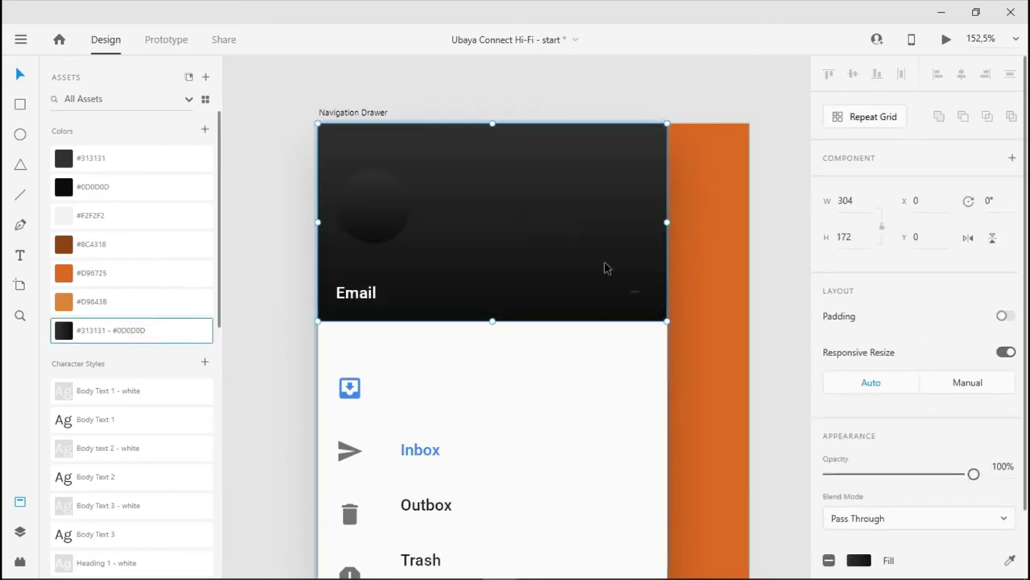
# Copy the round profile photo from the first comment on the Project Comments artboard
pyautogui.click(372, 214)
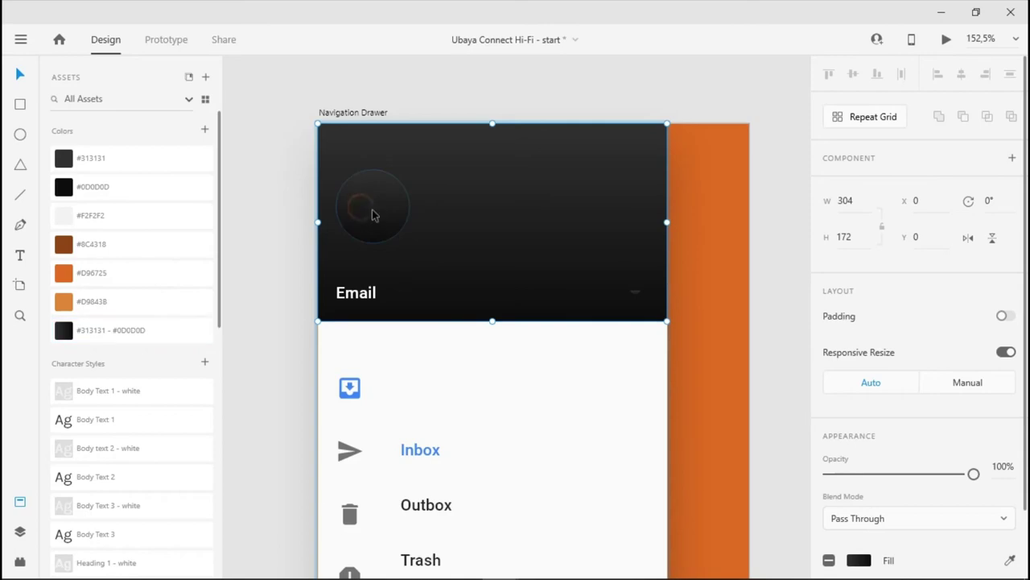
pyautogui.scroll(-5, 579, 211)
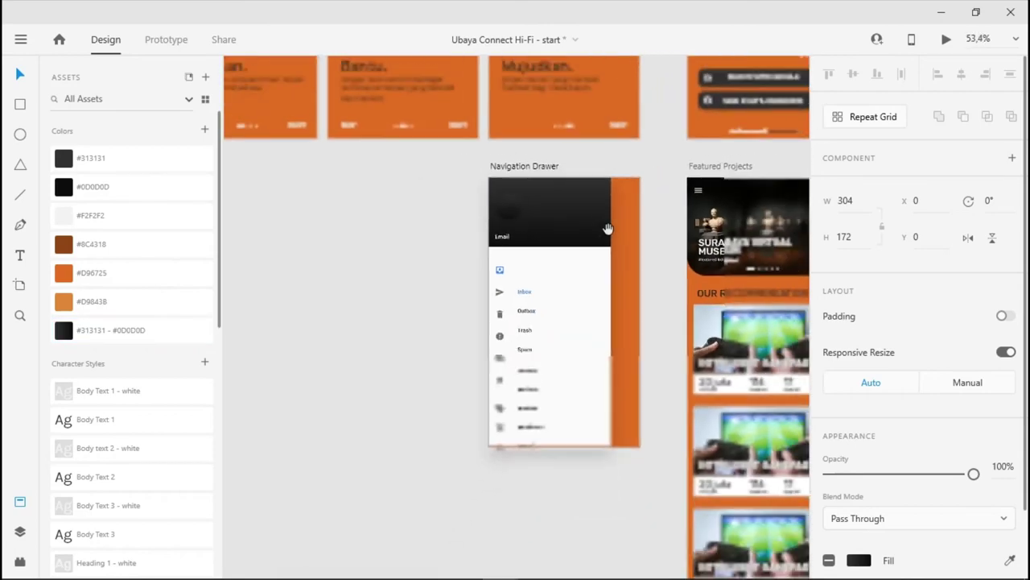
pyautogui.scroll(2, 580, 211)
pyautogui.moveTo(692, 216); pyautogui.dragTo(454, 218)
pyautogui.scroll(-6, 454, 218)
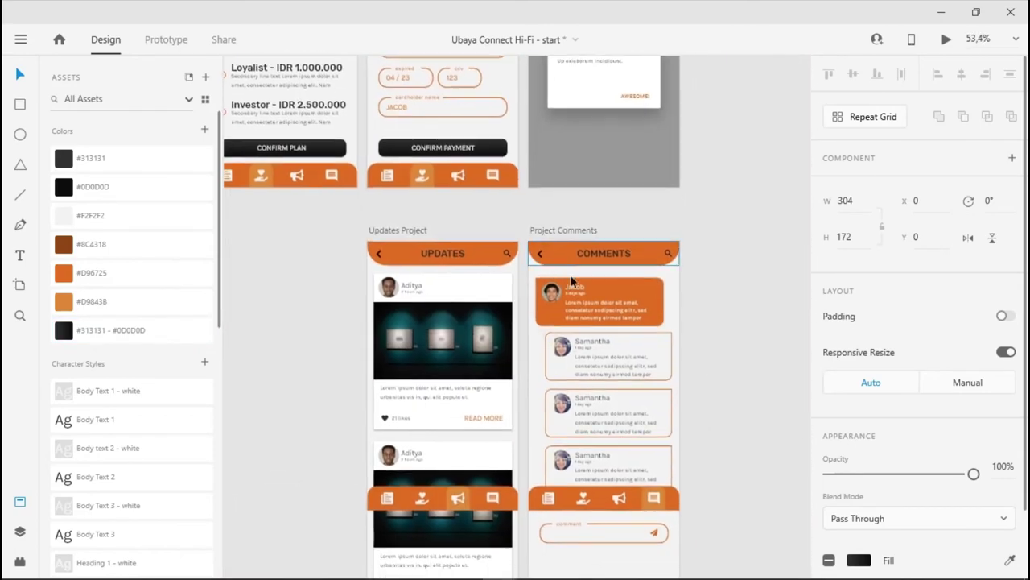
pyautogui.scroll(4, 548, 294)
pyautogui.click(531, 298)
pyautogui.doubleClick(532, 298)
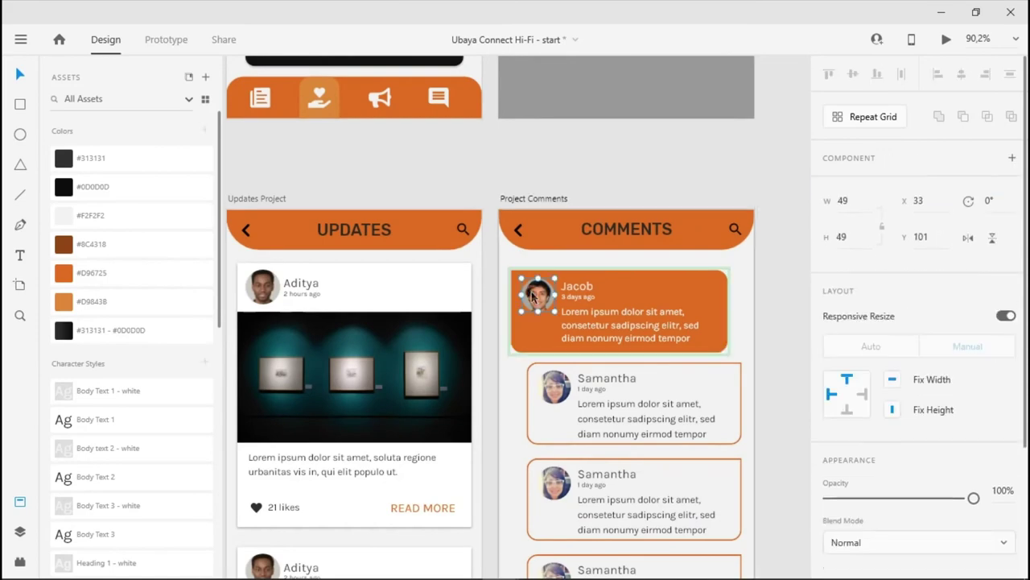
# Paste the profile photo into the Navigation Drawer header and place it over the circle placeholder at X 11, Y 43
pyautogui.moveTo(295, 194); pyautogui.dragTo(582, 335)
pyautogui.scroll(6, 582, 335)
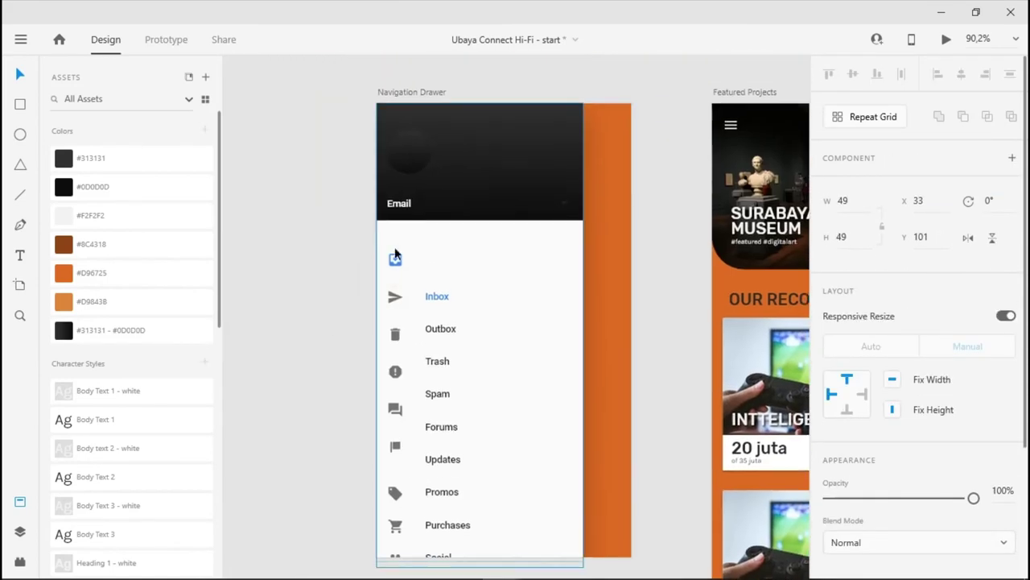
pyautogui.scroll(4, 426, 198)
pyautogui.click(388, 183)
pyautogui.doubleClick(393, 179)
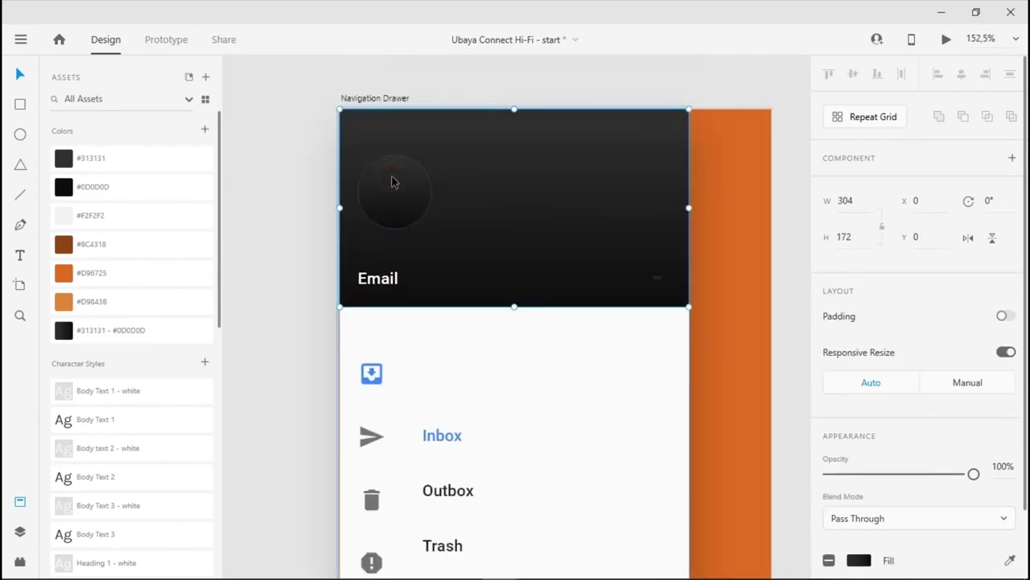
pyautogui.hotkey('ctrl', 'v')
pyautogui.moveTo(403, 245); pyautogui.dragTo(382, 185)
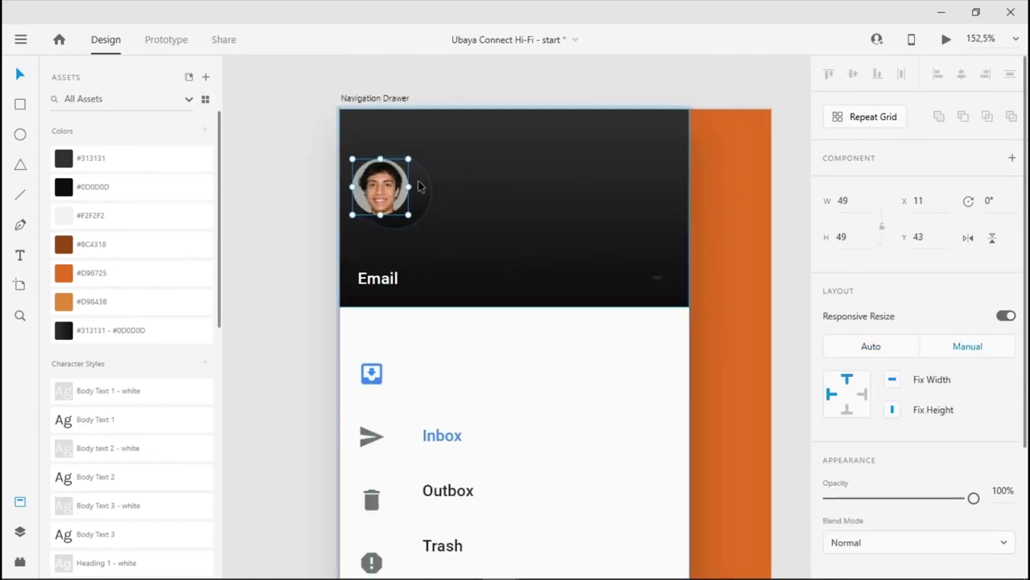
# Delete the circle placeholder behind the profile photo, and enlarge and position the photo to take its place above the Email label
pyautogui.click(423, 180)
pyautogui.doubleClick(423, 187)
pyautogui.press('Escape')
pyautogui.doubleClick(400, 204)
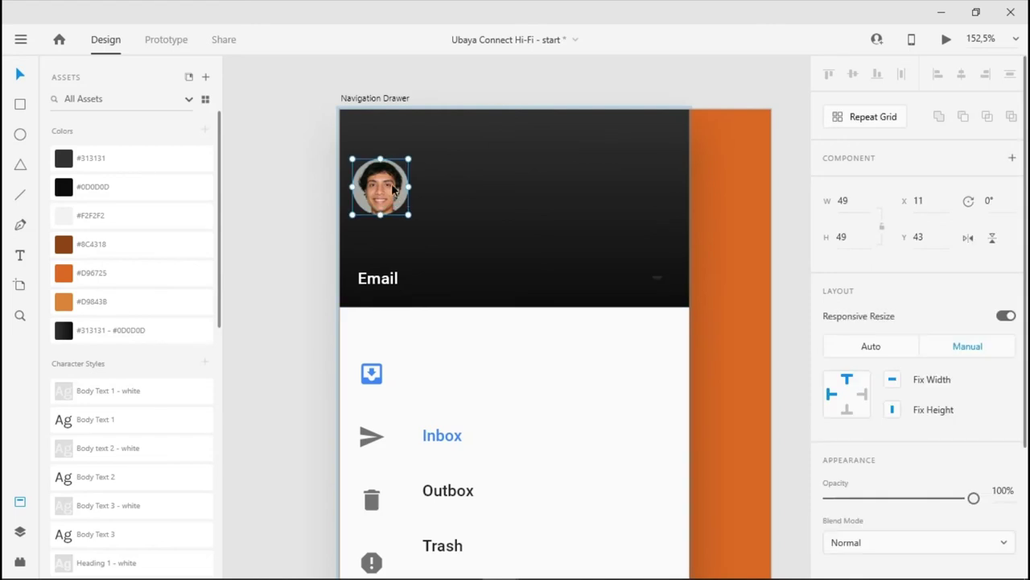
pyautogui.moveTo(400, 203)
pyautogui.mouseDown()
pyautogui.moveTo(410, 196)
pyautogui.moveTo(433, 229)
pyautogui.moveTo(409, 182)
pyautogui.moveTo(410, 199)
pyautogui.mouseUp()
pyautogui.press('Escape')
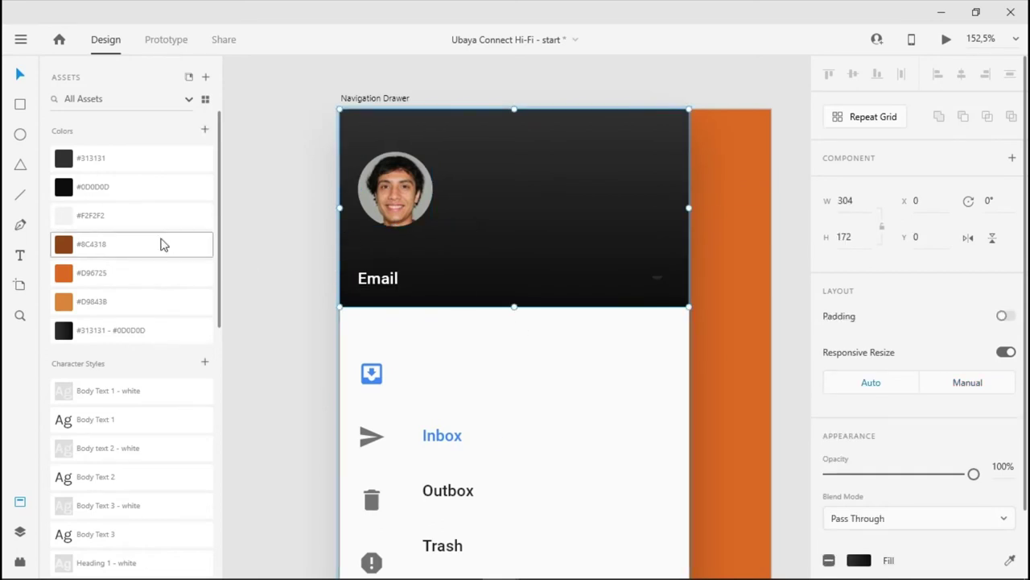
# Copy the commenter's name and the "3 days ago" text from the first comment on the Project Comments artboard
pyautogui.click(21, 256)
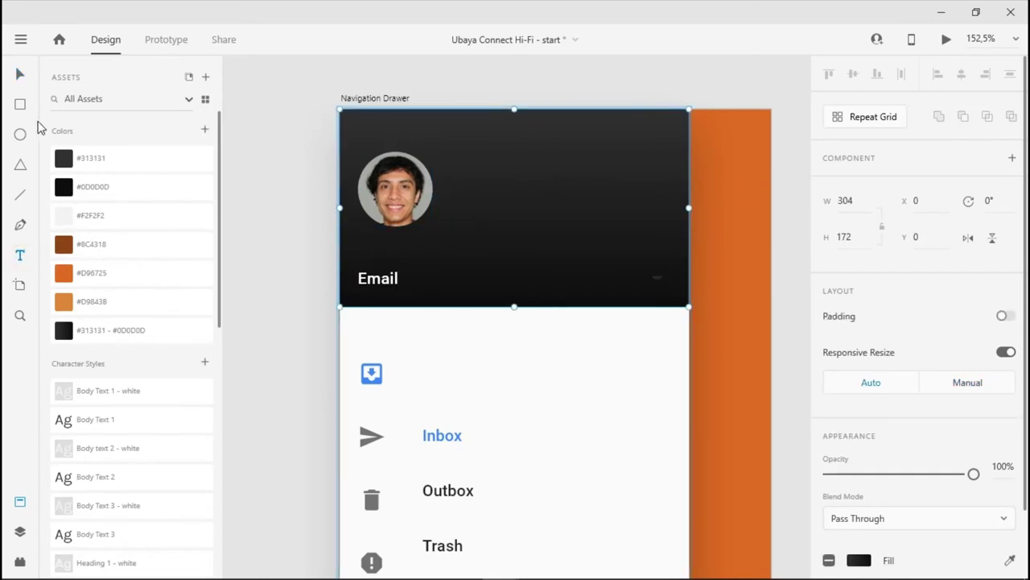
pyautogui.scroll(1, 464, 200)
pyautogui.scroll(-5, 463, 200)
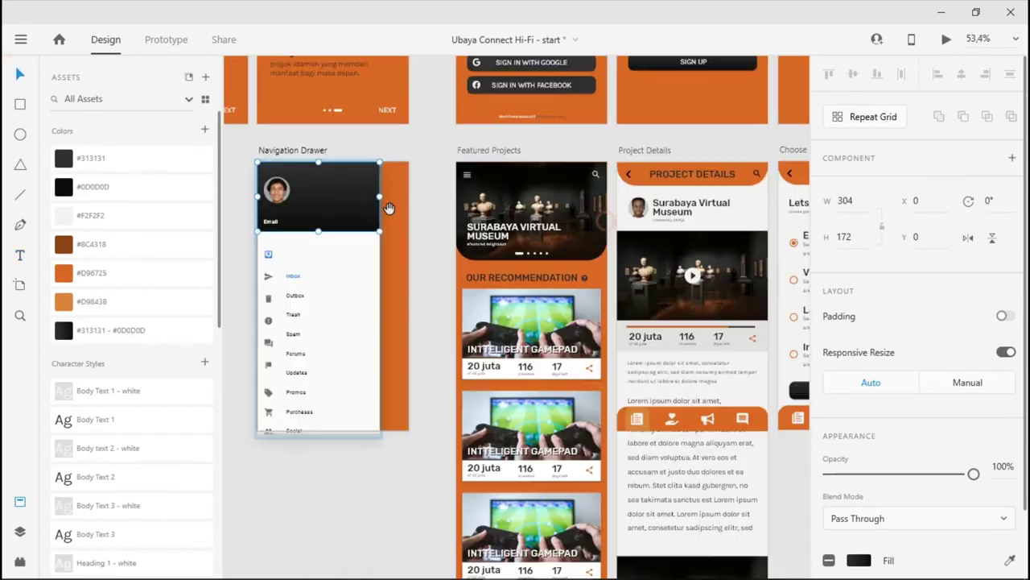
pyautogui.hscroll(5, 464, 201)
pyautogui.scroll(-1, 463, 201)
pyautogui.hscroll(2, 609, 202)
pyautogui.scroll(-6, 529, 202)
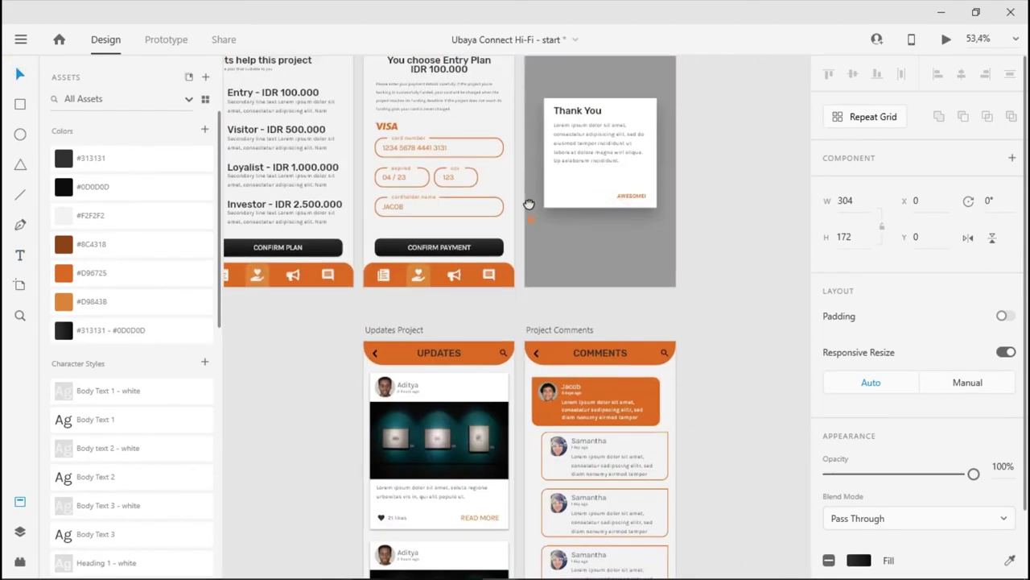
pyautogui.scroll(5, 435, 246)
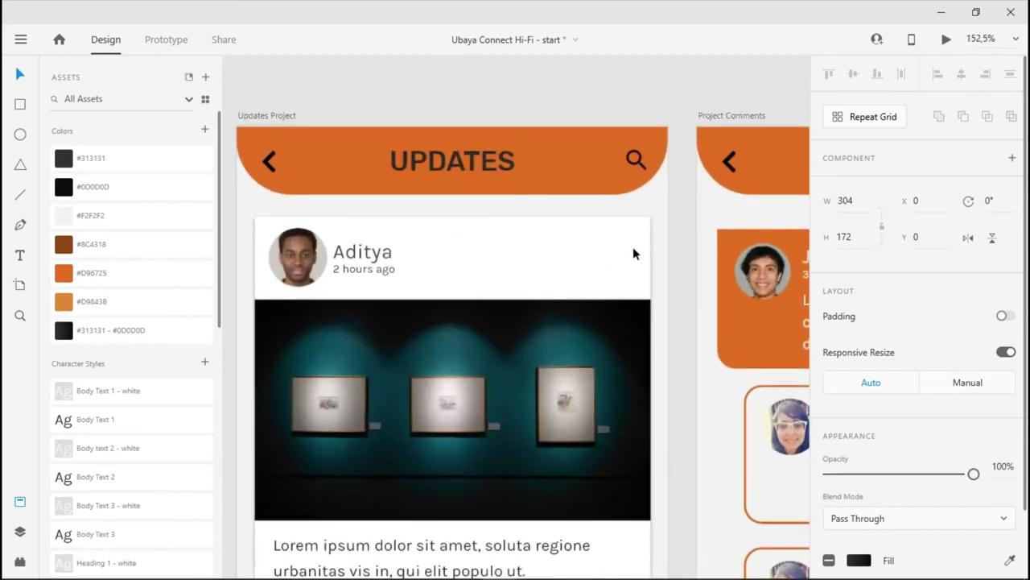
pyautogui.hscroll(2, 633, 249)
pyautogui.doubleClick(697, 223)
pyautogui.doubleClick(697, 217)
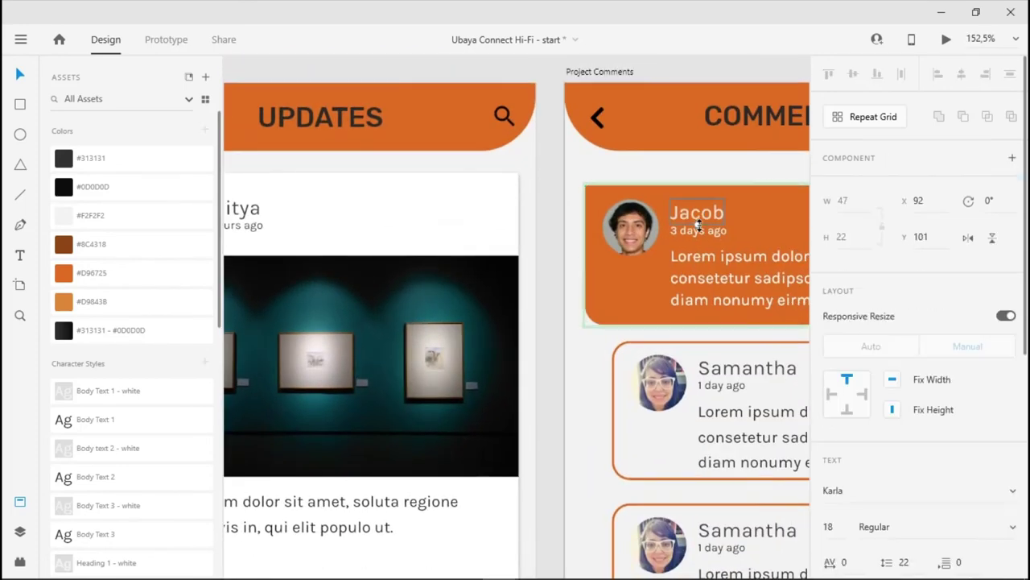
# Paste the name and "3 days ago" texts into the Navigation Drawer header beside the profile photo, at X 95, Y 51
pyautogui.scroll(-8, 560, 236)
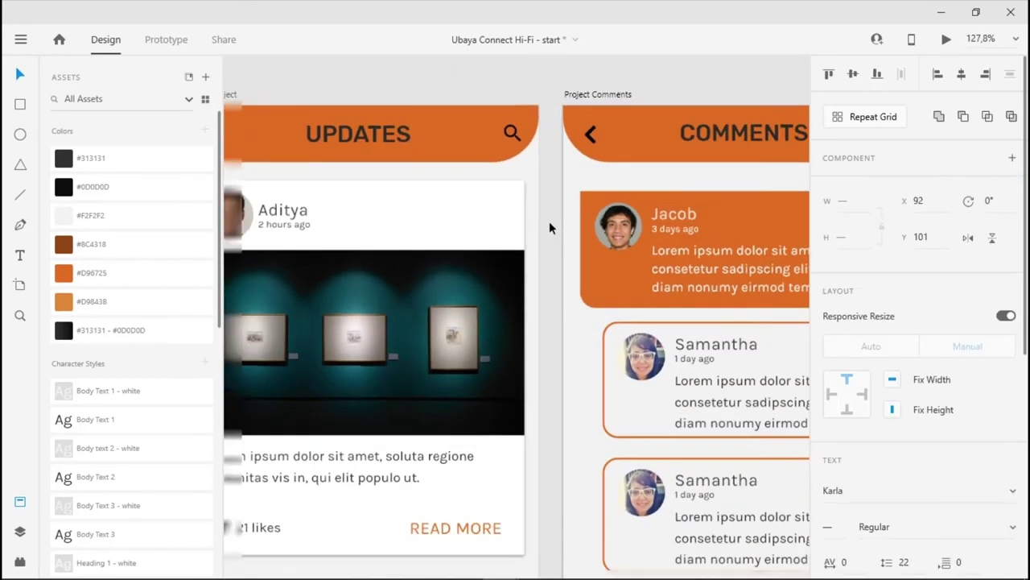
pyautogui.moveTo(454, 214); pyautogui.dragTo(560, 358)
pyautogui.scroll(8, 531, 239)
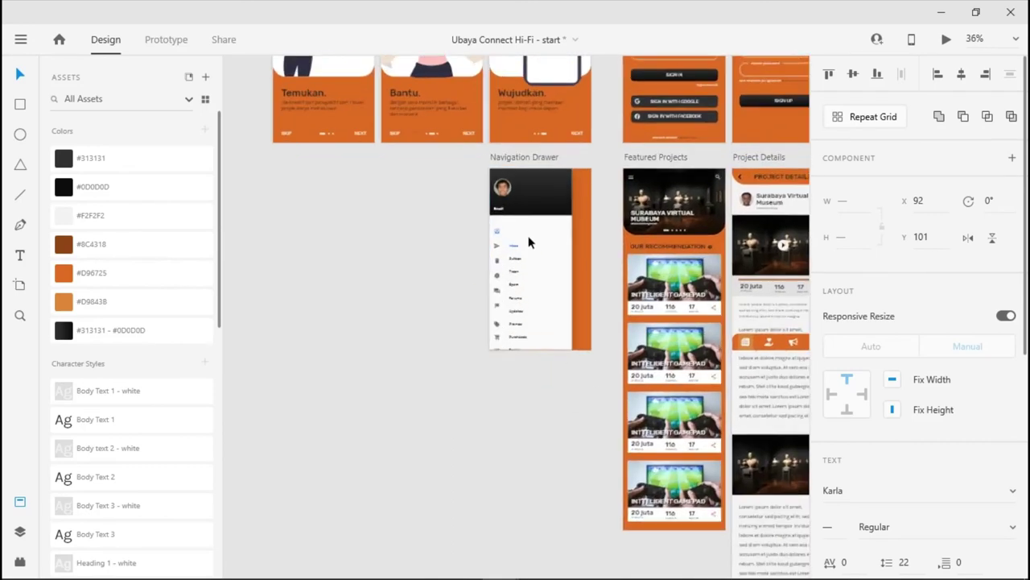
pyautogui.moveTo(531, 239); pyautogui.dragTo(506, 350)
pyautogui.click(424, 215)
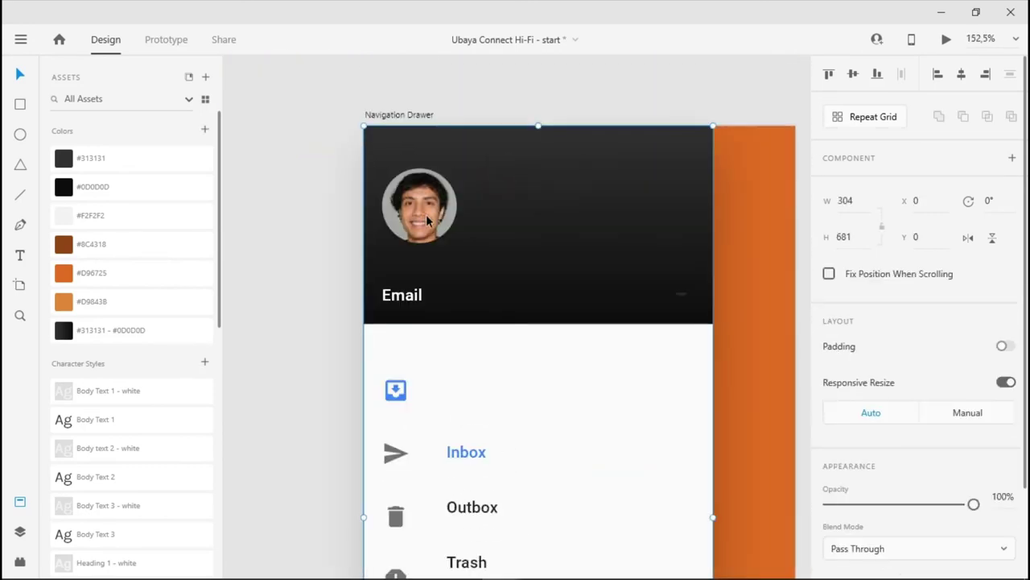
pyautogui.hotkey('ctrl', 'v')
pyautogui.moveTo(505, 263); pyautogui.dragTo(509, 205)
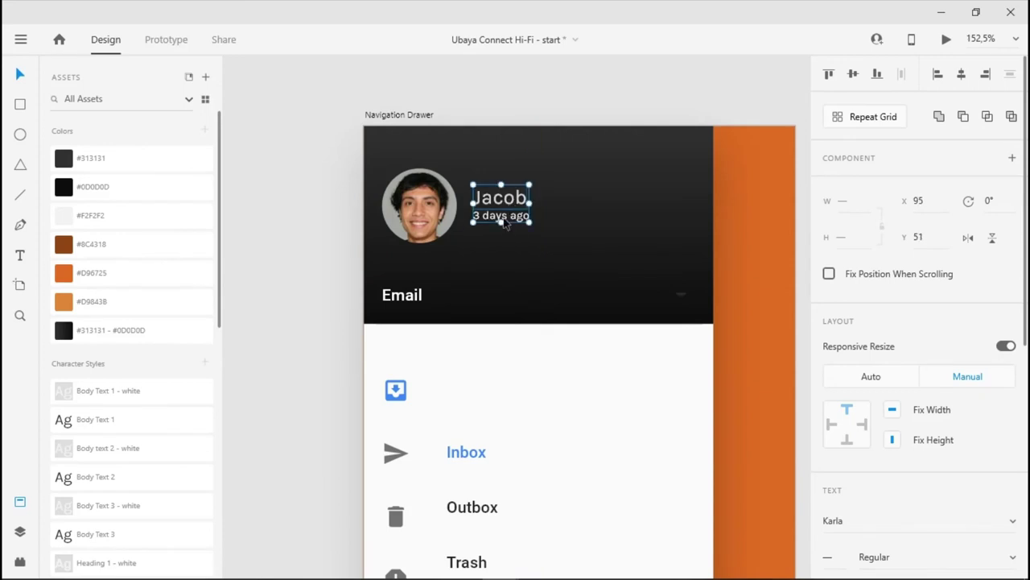
# Change the "3 days ago" text to "surabaya" and move it together with the name to X 92, Y 50
pyautogui.doubleClick(505, 222)
pyautogui.write('surabaya')
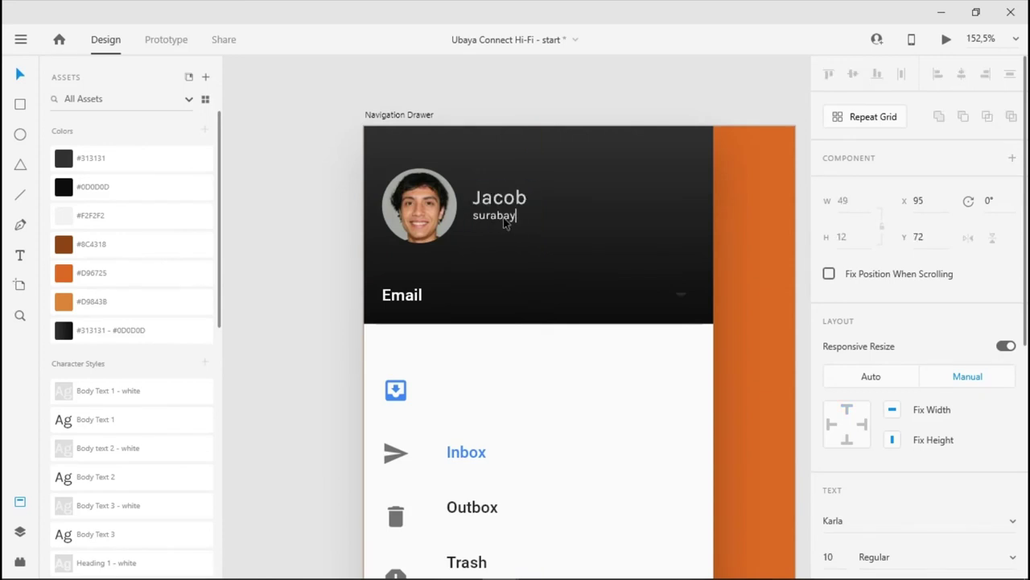
pyautogui.click(539, 256)
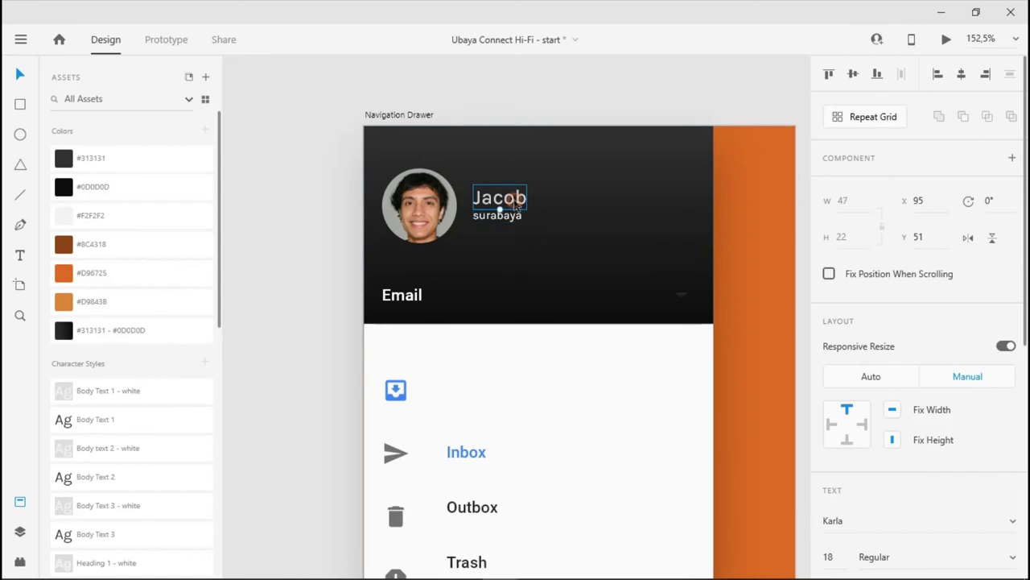
pyautogui.moveTo(510, 217); pyautogui.dragTo(504, 207)
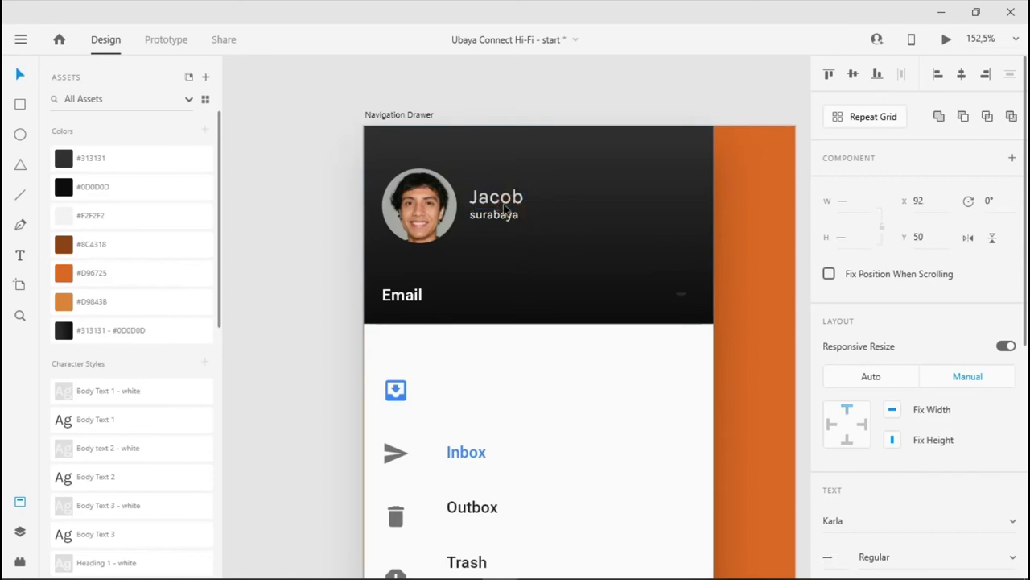
# Delete the dropdown arrow and the Email label from the drawer header
pyautogui.click(675, 297)
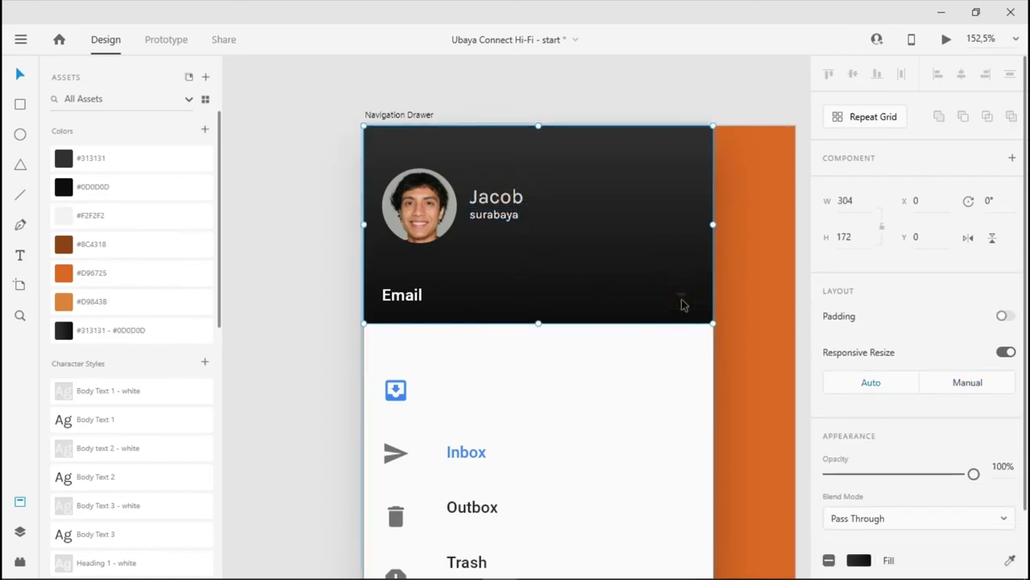
pyautogui.doubleClick(682, 300)
pyautogui.press('Delete')
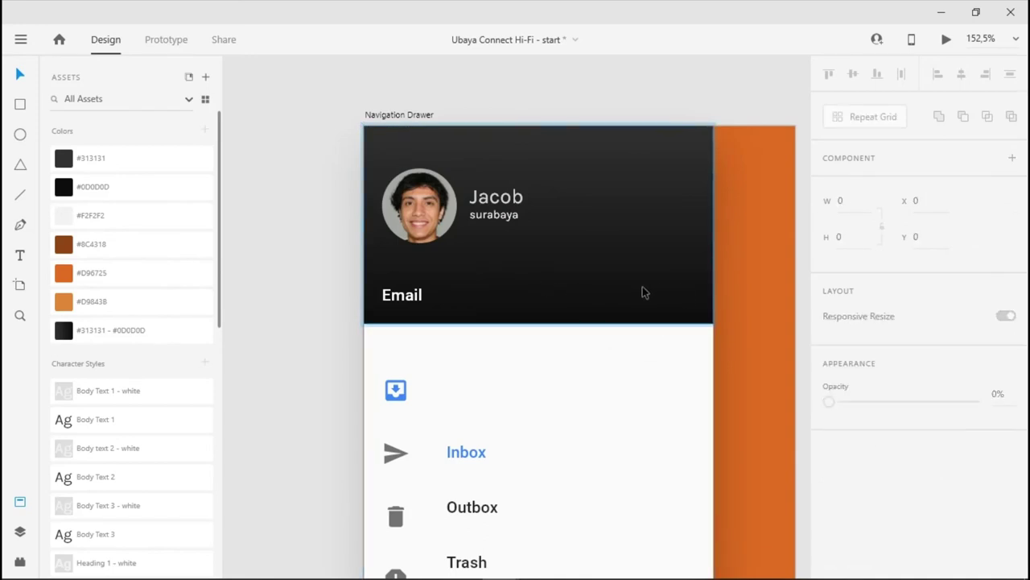
pyautogui.click(401, 298)
pyautogui.press('Delete')
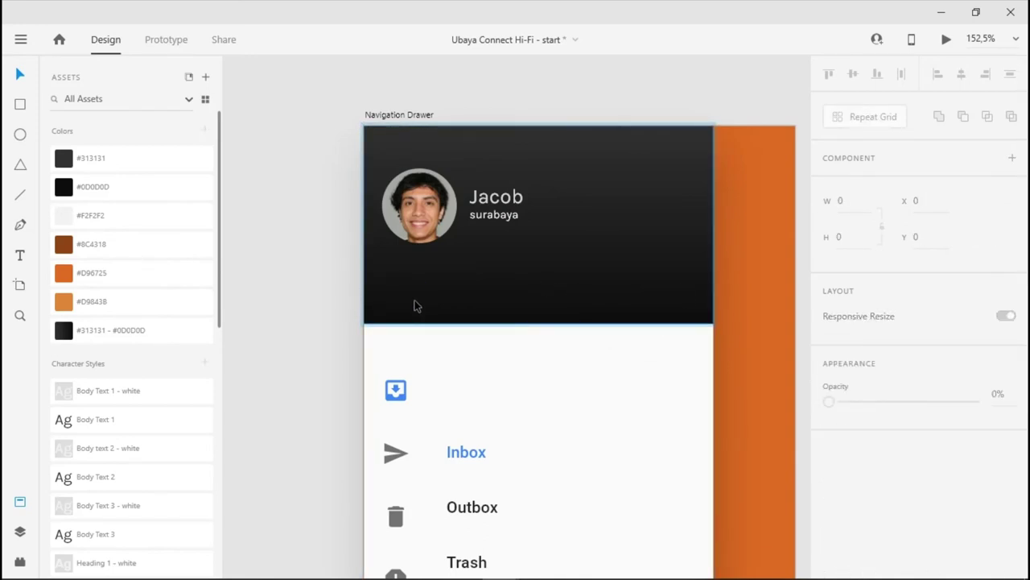
# Paste the orange edit-profile, chat and settings icons into the lower part of the drawer header and position them at X 171, Y 129.01
pyautogui.hotkey('ctrl', 'v')
pyautogui.click(599, 116)
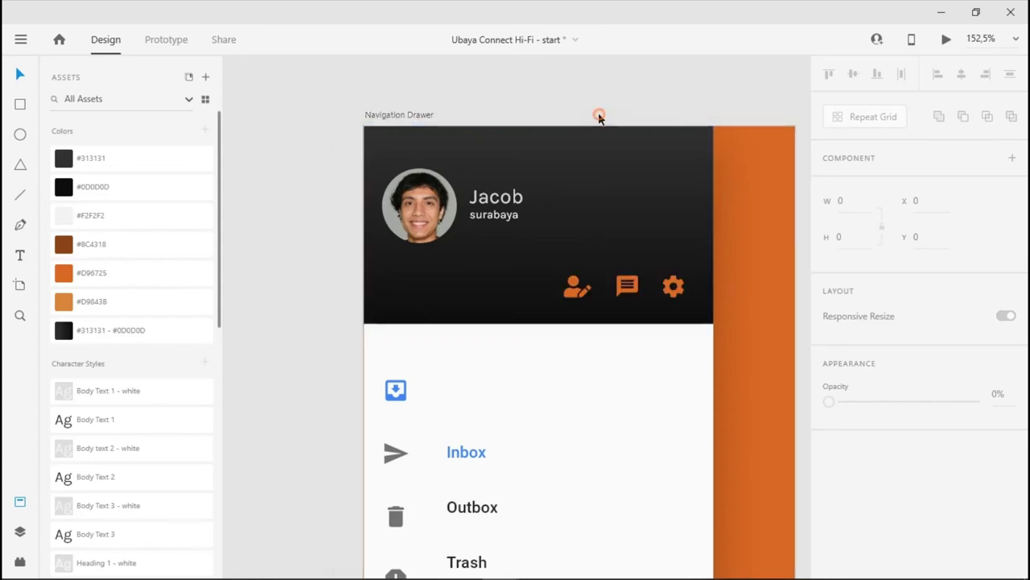
pyautogui.click(584, 298)
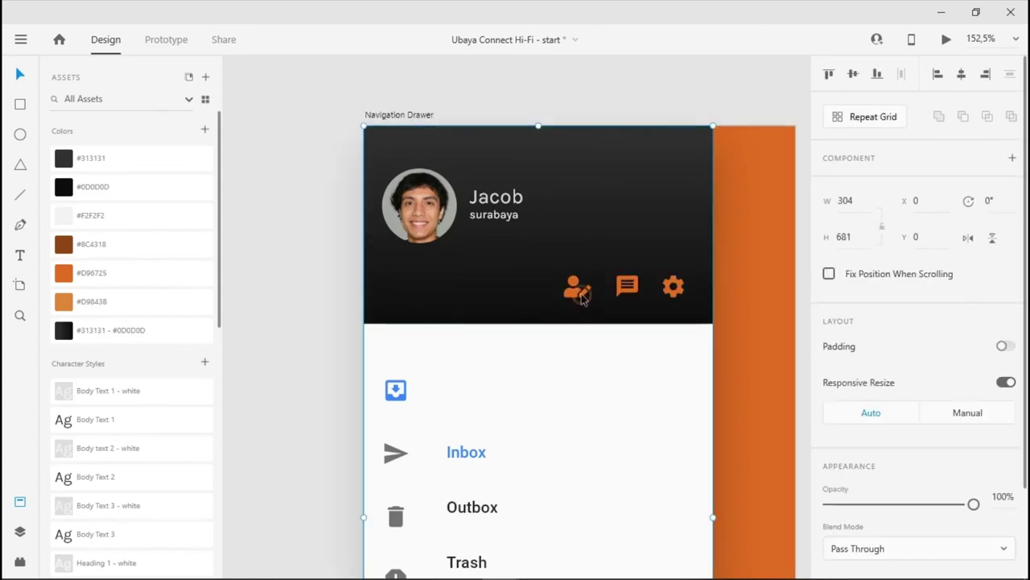
pyautogui.doubleClick(625, 291)
pyautogui.doubleClick(634, 290)
pyautogui.moveTo(633, 289)
pyautogui.mouseDown()
pyautogui.moveTo(616, 290)
pyautogui.moveTo(632, 292)
pyautogui.mouseUp()
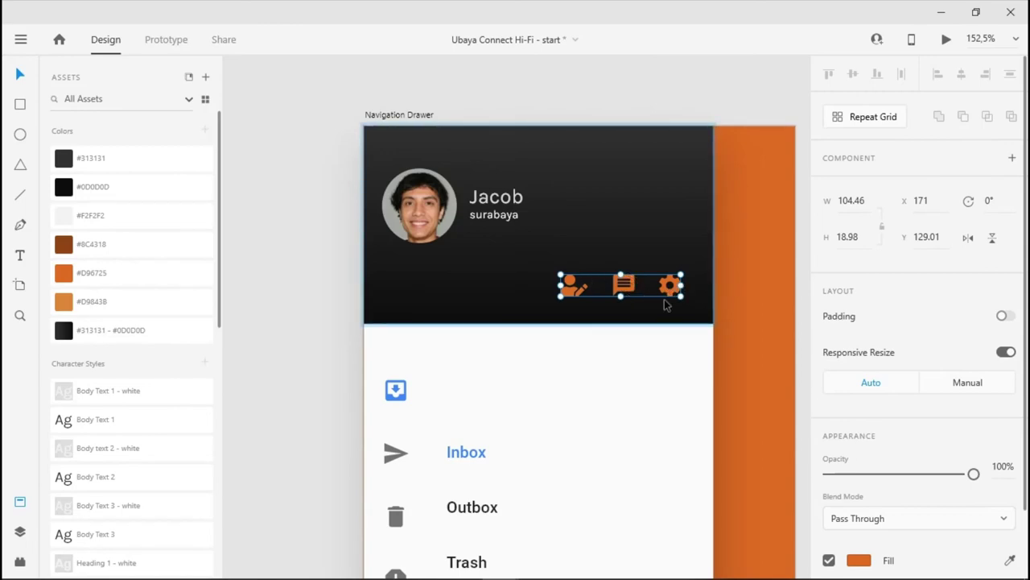
# Delete the repeated list of menu labels, from Inbox to Social, from the white area of the drawer
pyautogui.click(574, 362)
pyautogui.scroll(-1, 576, 355)
pyautogui.scroll(-5, 580, 355)
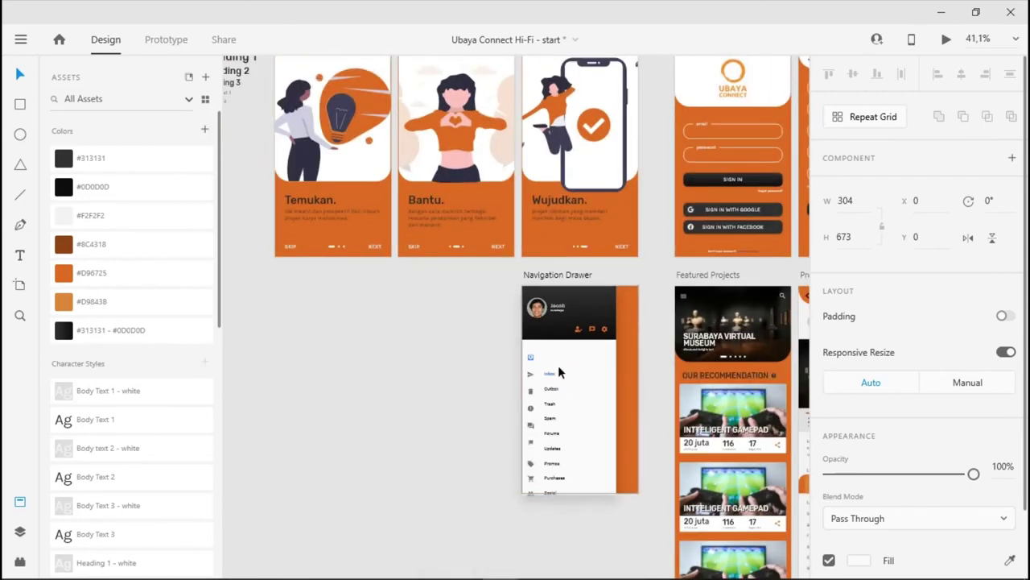
pyautogui.scroll(4, 558, 364)
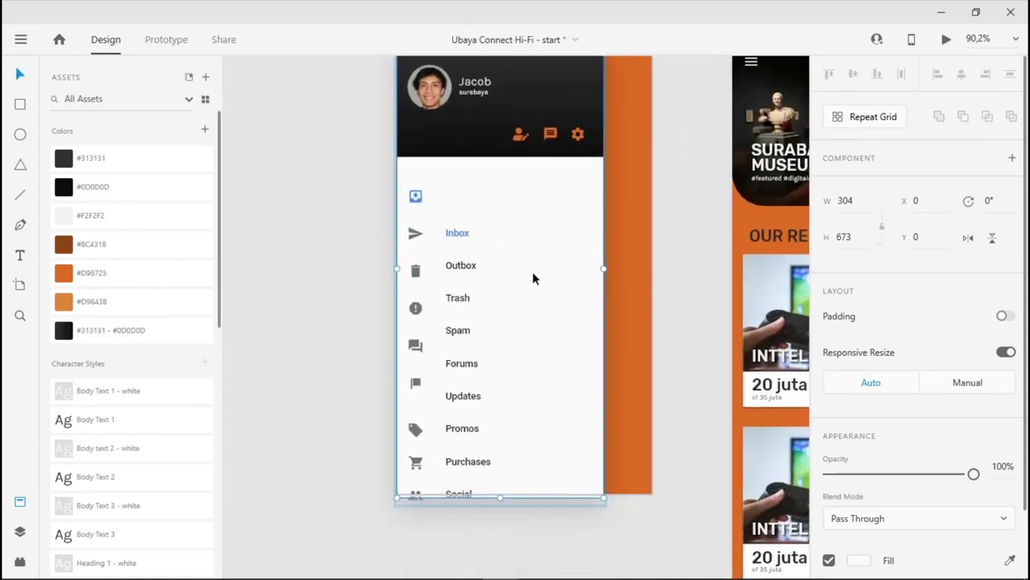
pyautogui.press('Escape')
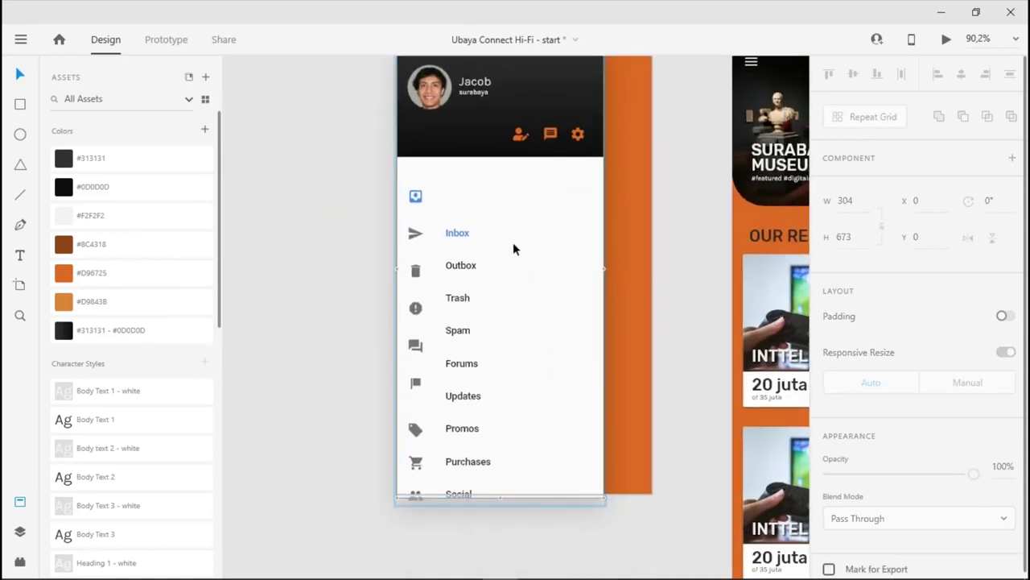
pyautogui.click(479, 232)
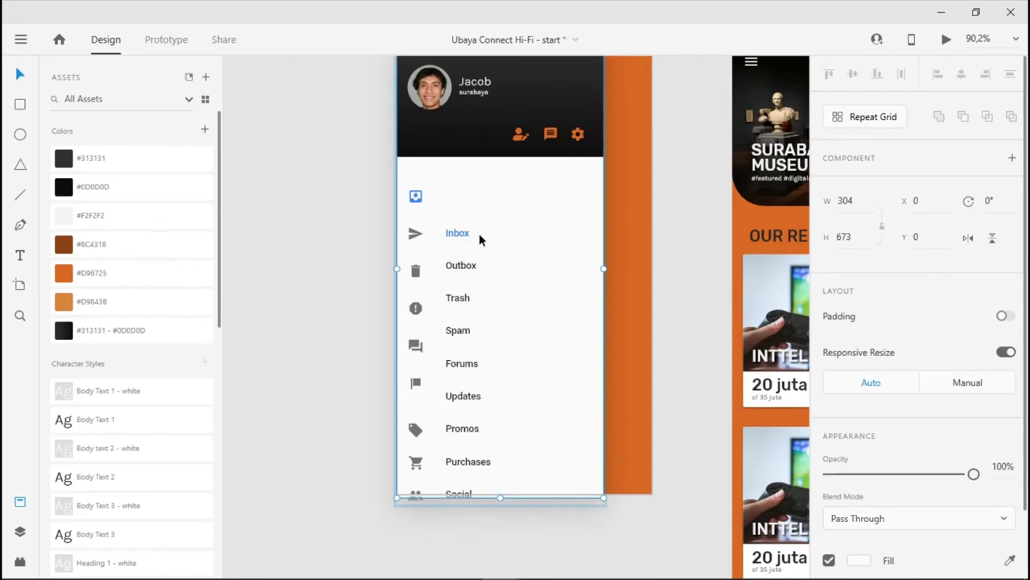
pyautogui.doubleClick(568, 241)
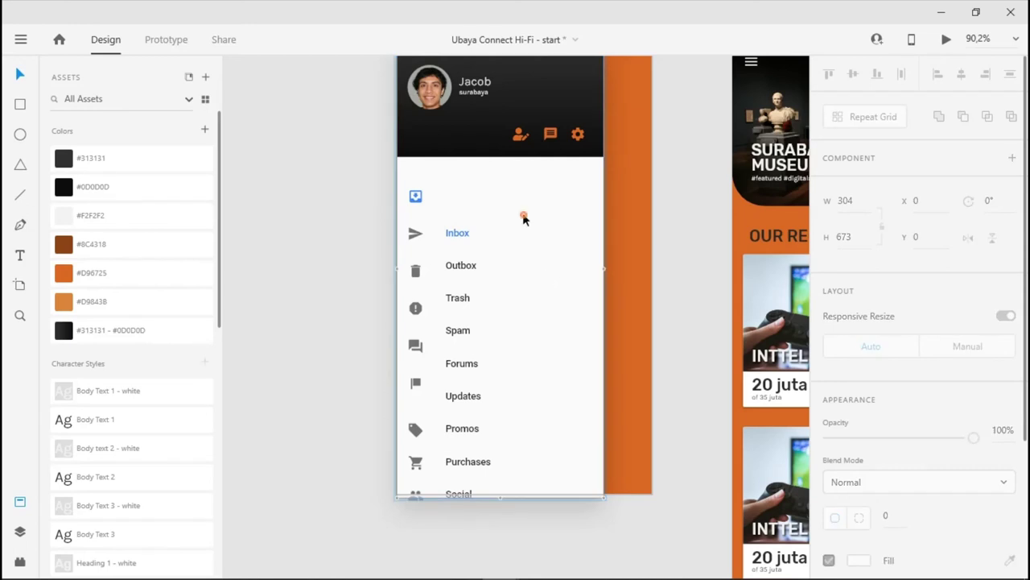
pyautogui.click(547, 183)
pyautogui.moveTo(563, 186); pyautogui.dragTo(410, 404)
pyautogui.moveTo(385, 541); pyautogui.dragTo(384, 541)
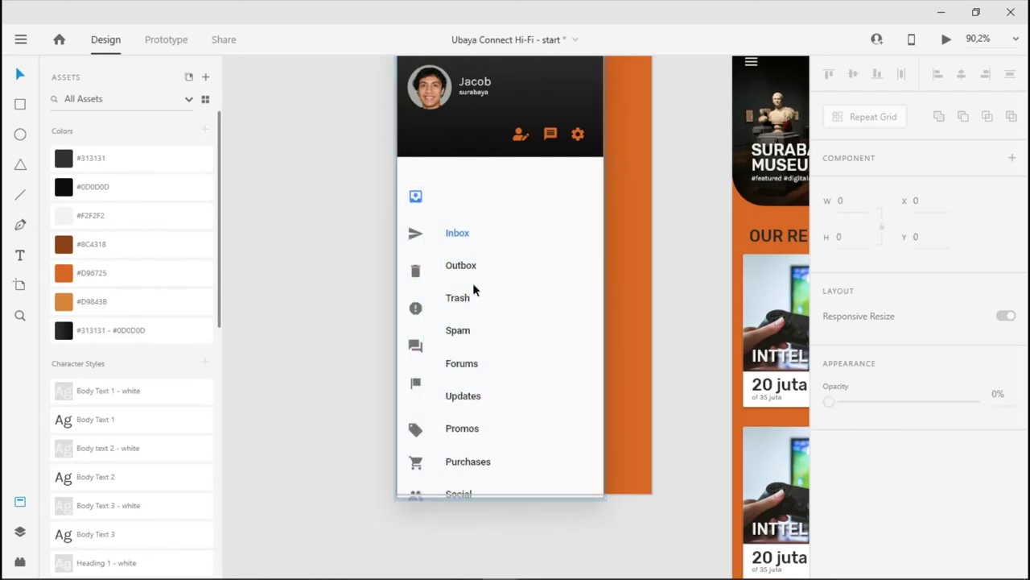
pyautogui.click(475, 270)
pyautogui.click(493, 228)
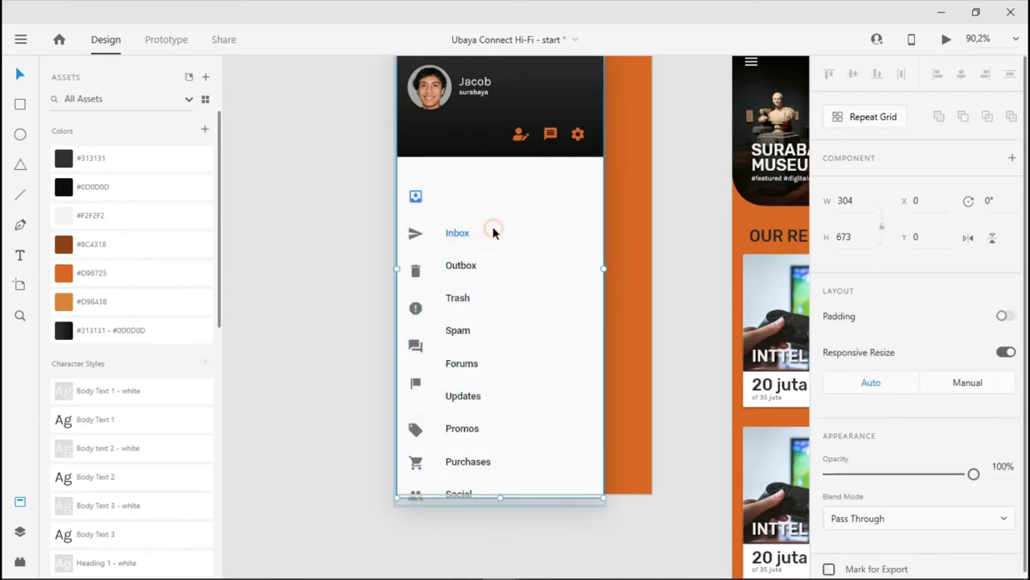
pyautogui.click(463, 240)
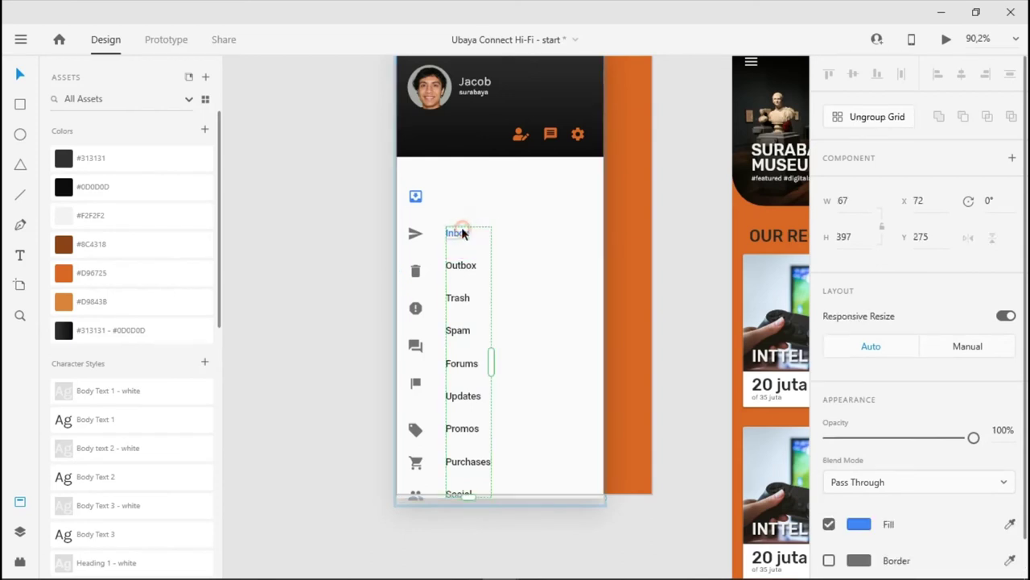
pyautogui.press('Delete')
# Delete the whole column of menu icons from the white area of the drawer
pyautogui.click(415, 233)
pyautogui.click(459, 395)
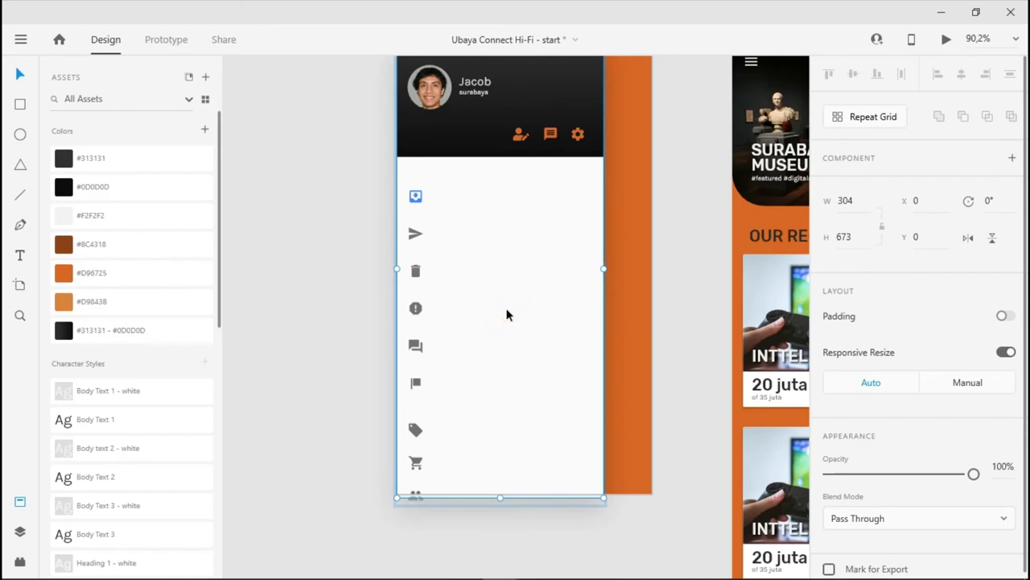
pyautogui.rightClick(507, 315)
pyautogui.click(557, 196)
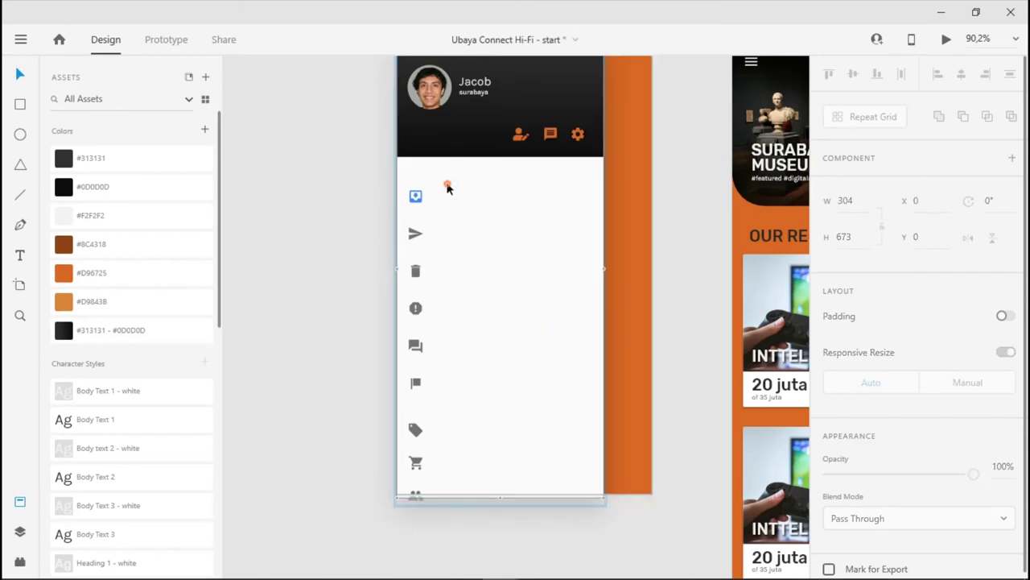
pyautogui.moveTo(449, 188); pyautogui.dragTo(393, 541)
pyautogui.press('Delete')
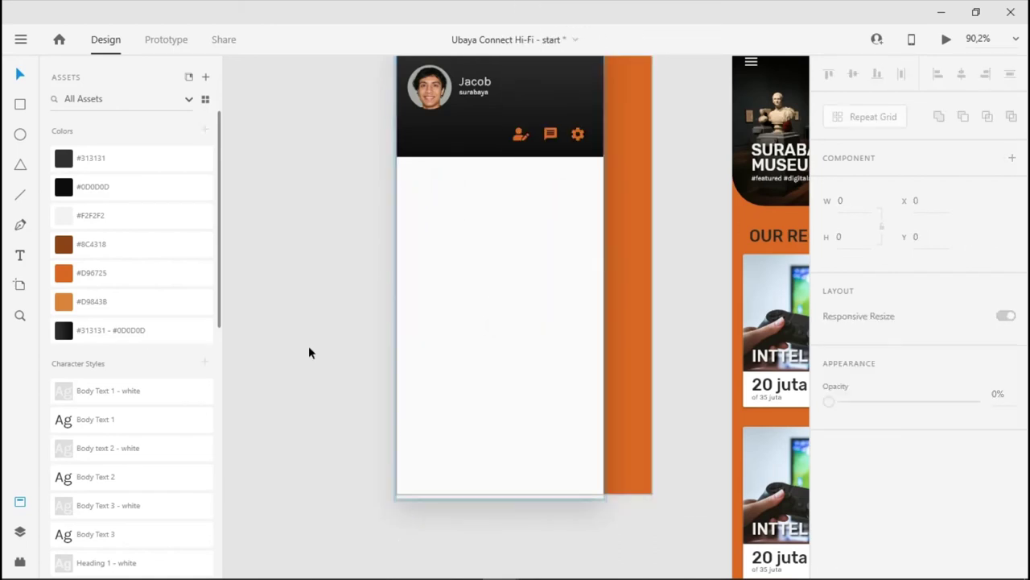
# Add the text "CREATOR SPACE" to the white area just below the drawer header
pyautogui.scroll(2, 339, 301)
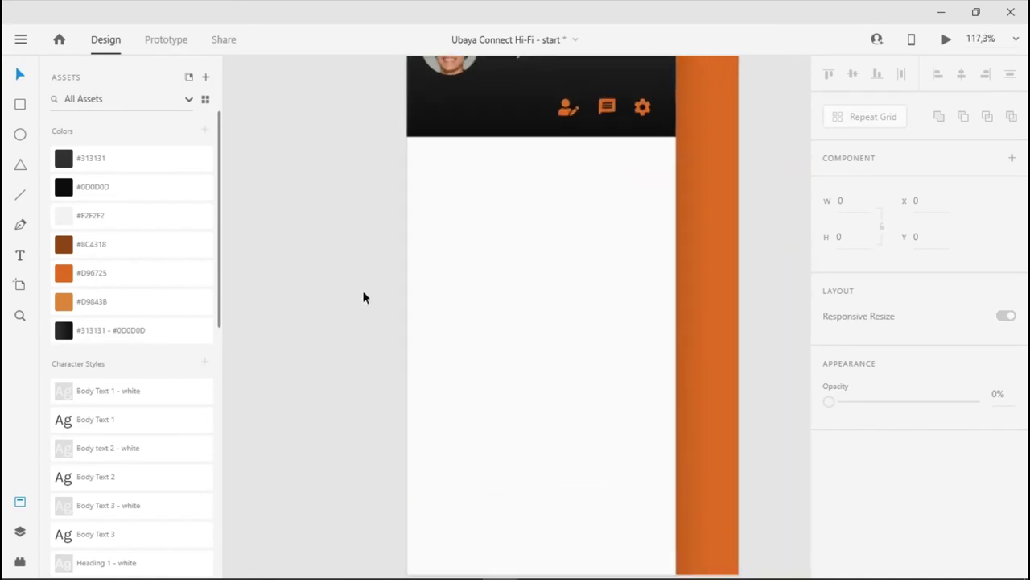
pyautogui.moveTo(407, 233); pyautogui.dragTo(411, 255)
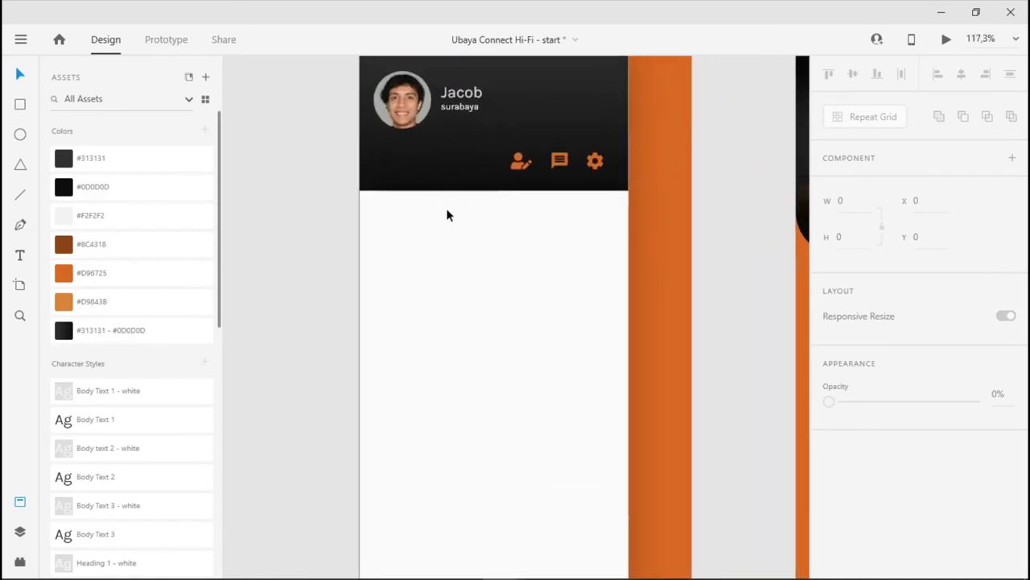
pyautogui.click(21, 257)
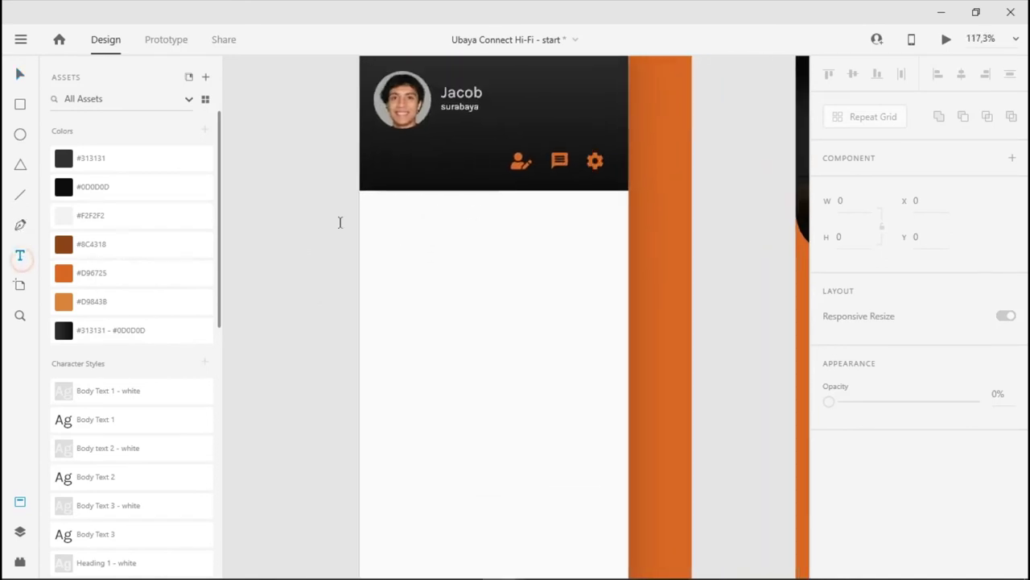
pyautogui.click(397, 234)
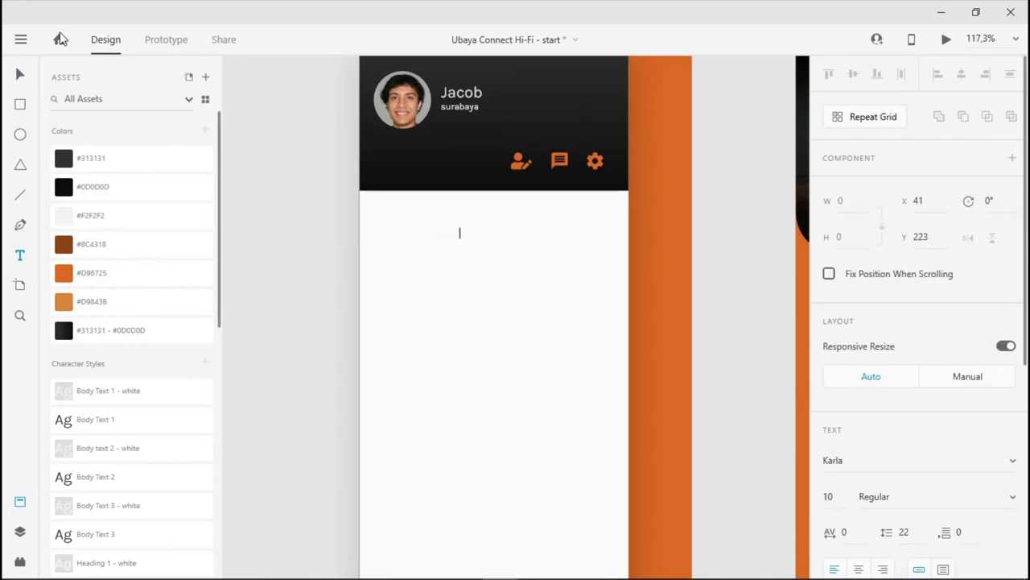
pyautogui.click(20, 74)
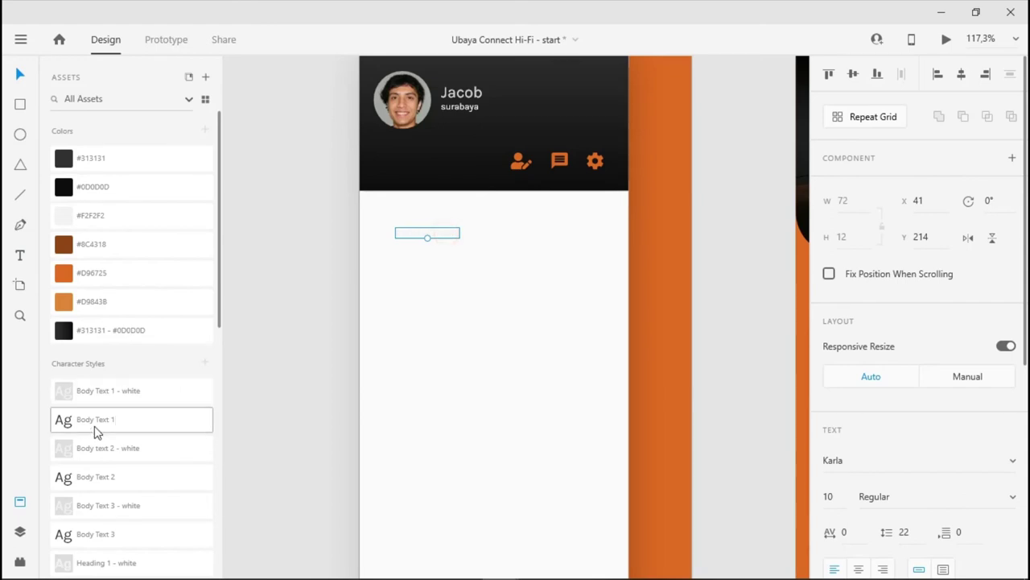
# Apply the Heading 3 character style to "CREATOR SPACE" and move it to X 32, Y 205
pyautogui.scroll(-3, 94, 432)
pyautogui.click(103, 453)
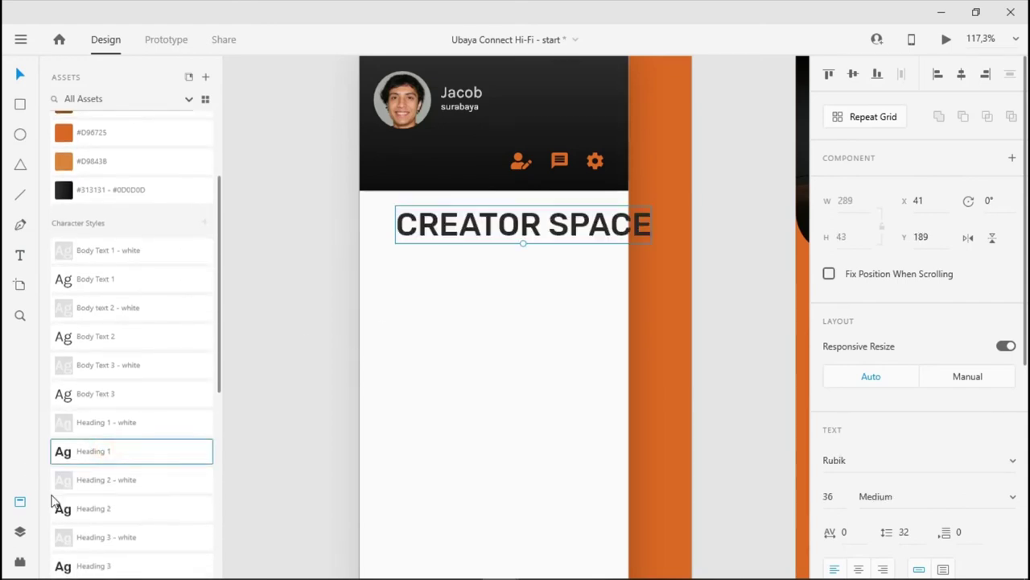
pyautogui.moveTo(64, 508); pyautogui.dragTo(515, 236)
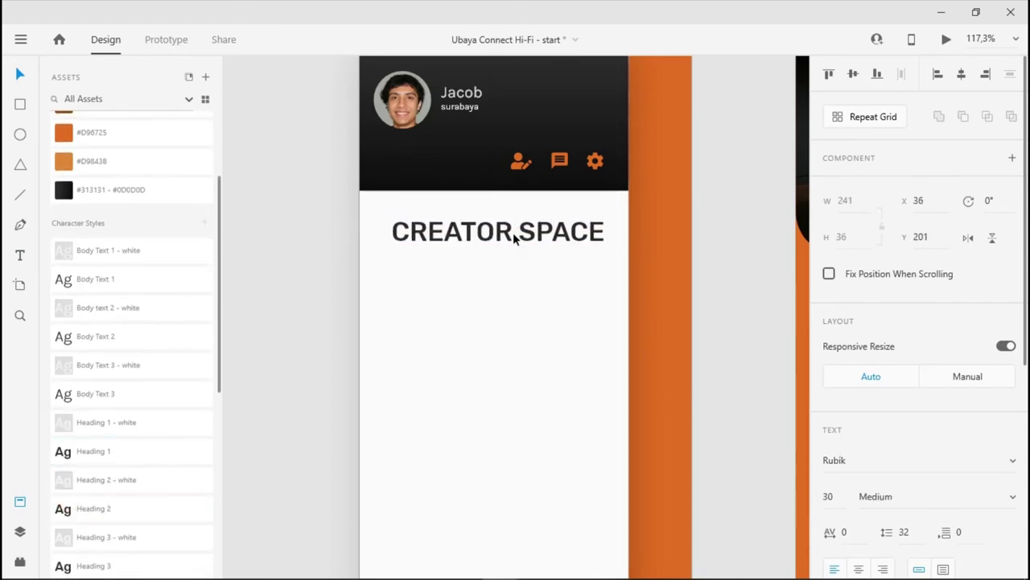
pyautogui.click(92, 566)
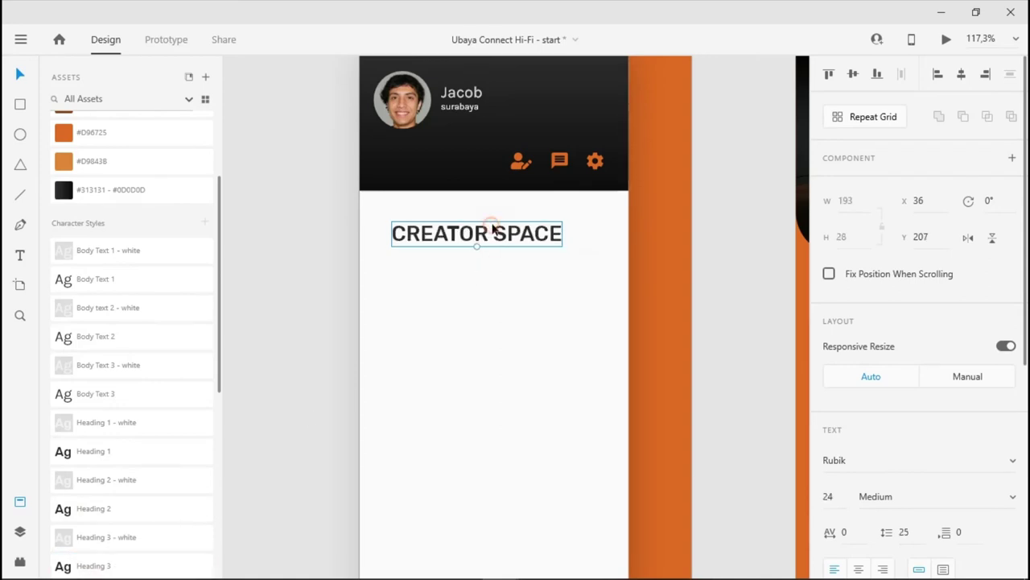
pyautogui.moveTo(501, 234); pyautogui.dragTo(495, 232)
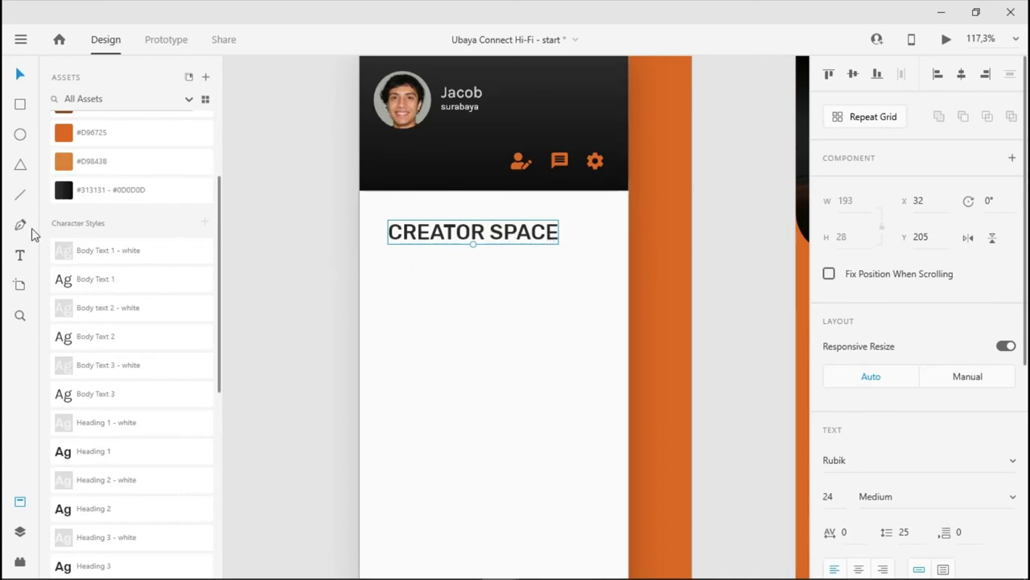
# Add a text area about 197 by 186 below the heading, reading "create new project" in the Body Text 1 style
pyautogui.click(20, 255)
pyautogui.moveTo(414, 265); pyautogui.dragTo(589, 432)
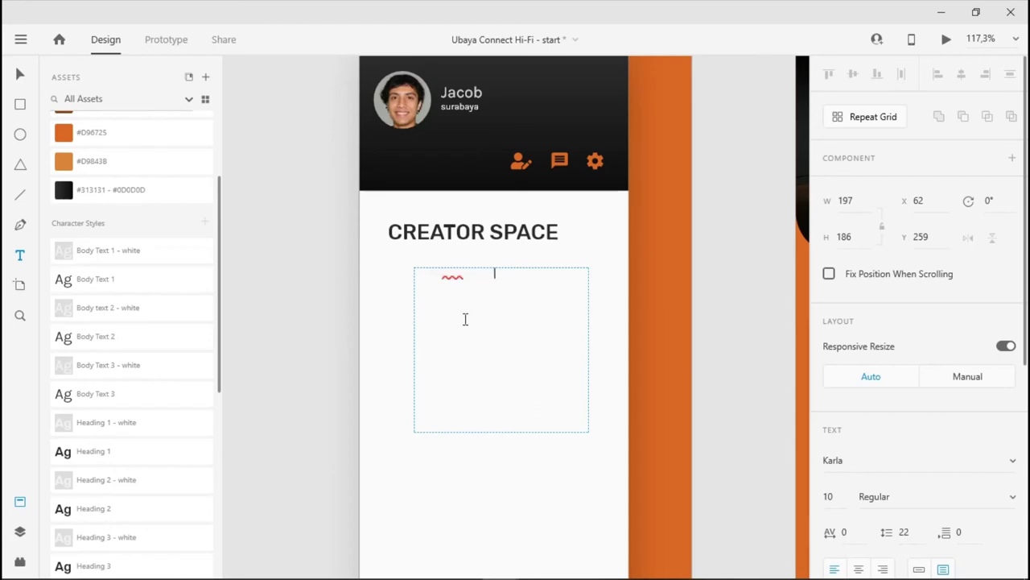
pyautogui.press('Escape')
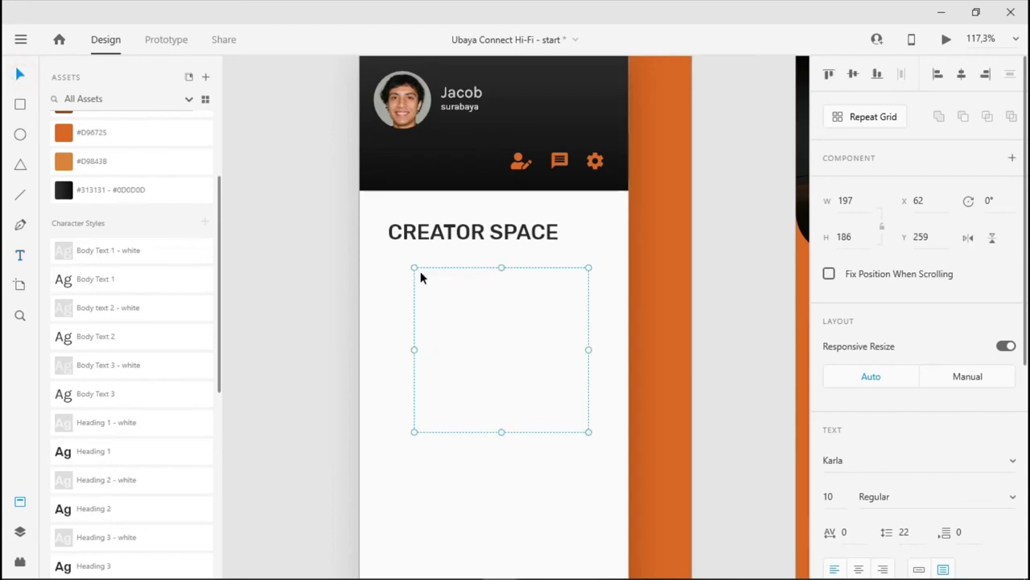
pyautogui.click(104, 282)
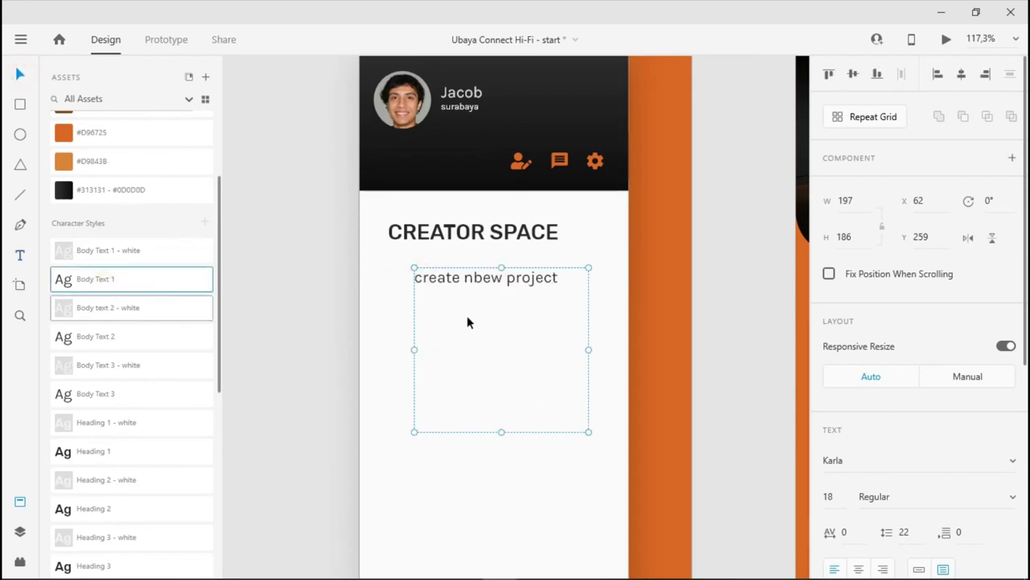
pyautogui.doubleClick(487, 277)
pyautogui.doubleClick(487, 277)
pyautogui.write('n')
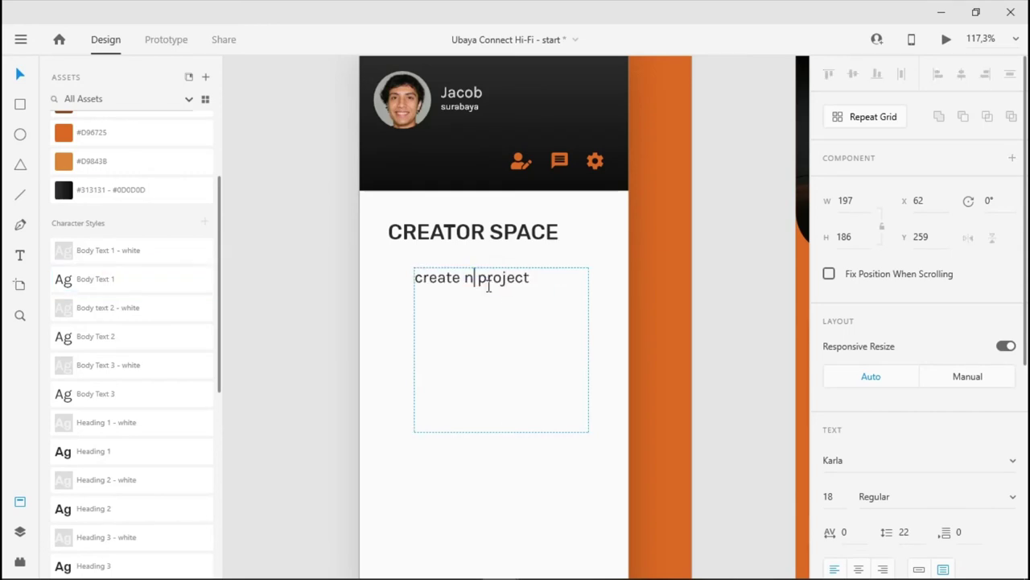
pyautogui.write('ew')
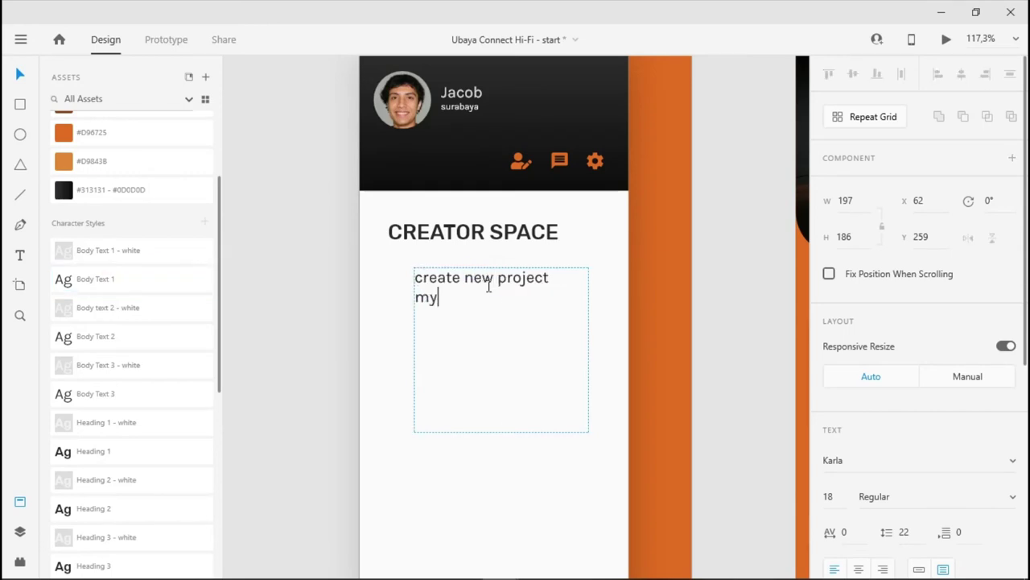
# Add the lines "my project", "helpdesk" and "upgrade account" below "create new project" in the text area
pyautogui.press('Return')
pyautogui.write('my project')
pyautogui.press('Return')
pyautogui.write('helpdesk ')
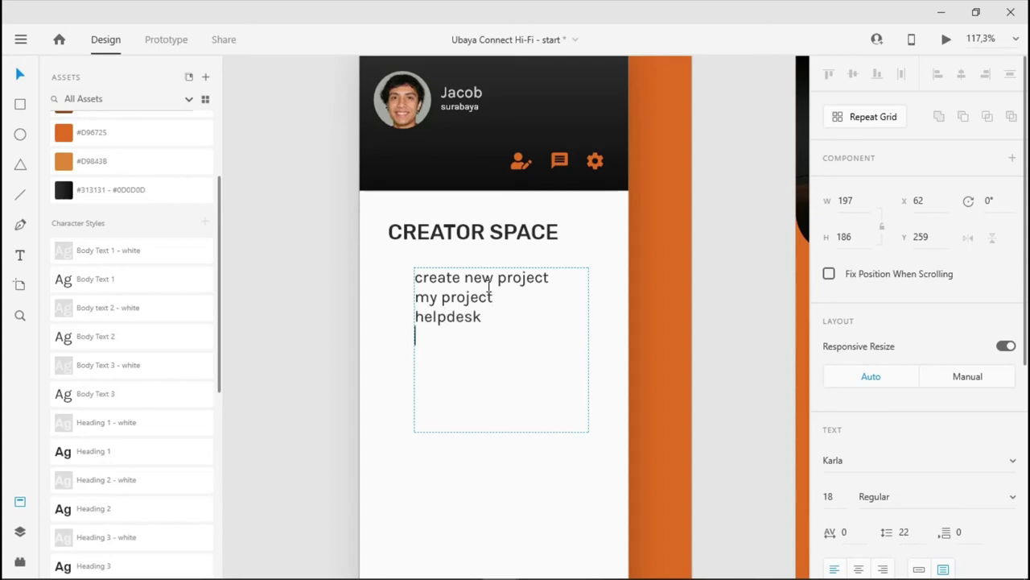
pyautogui.write('upgrade account')
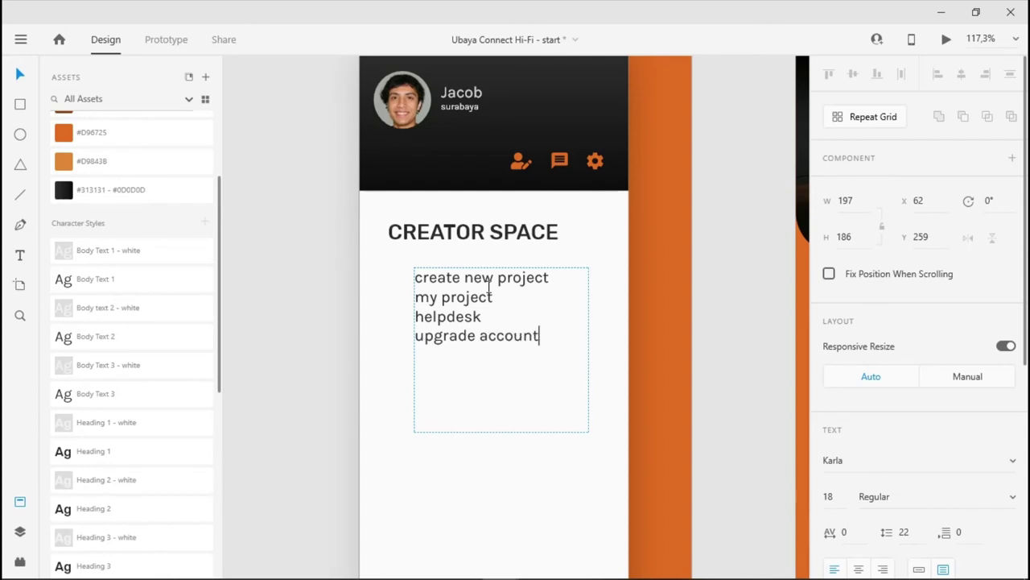
pyautogui.click(490, 361)
pyautogui.press('Escape')
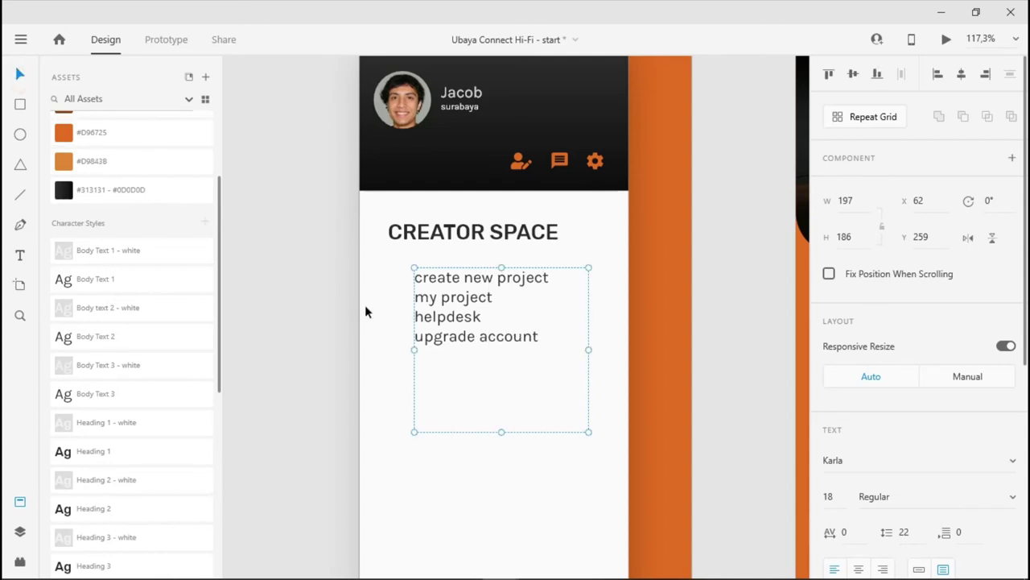
# Set the menu text's line spacing to 39 and move it to X 65, Y 241, right under the heading
pyautogui.click(901, 532)
pyautogui.press('Up')
pyautogui.press('Up')
pyautogui.press('Up')
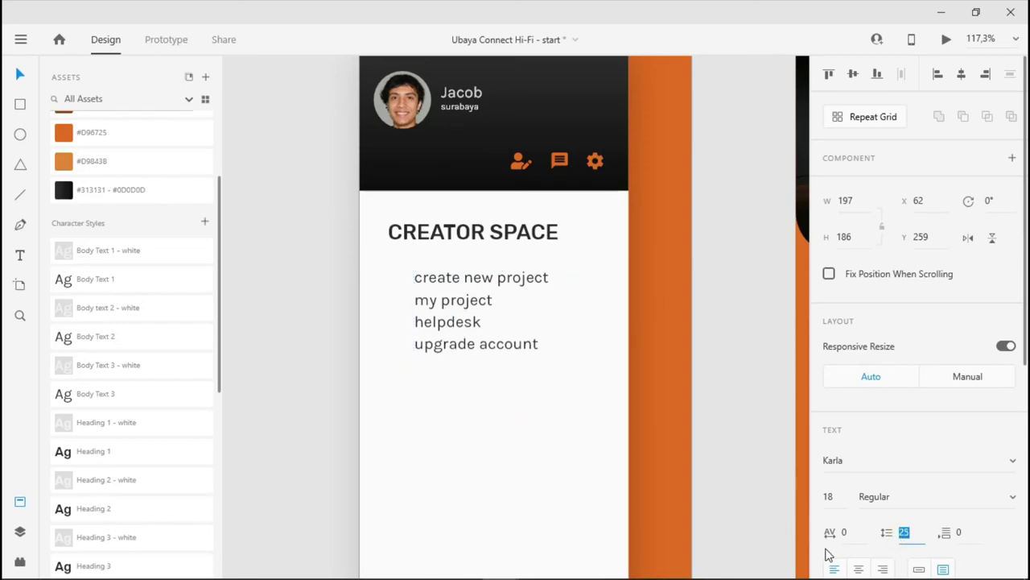
pyautogui.press('Up')
pyautogui.press('Up')
pyautogui.press('Up')
pyautogui.press('Up')
pyautogui.press('Up')
pyautogui.press('Up')
pyautogui.press('Up')
pyautogui.press('Up')
pyautogui.press('Up')
pyautogui.press('Up')
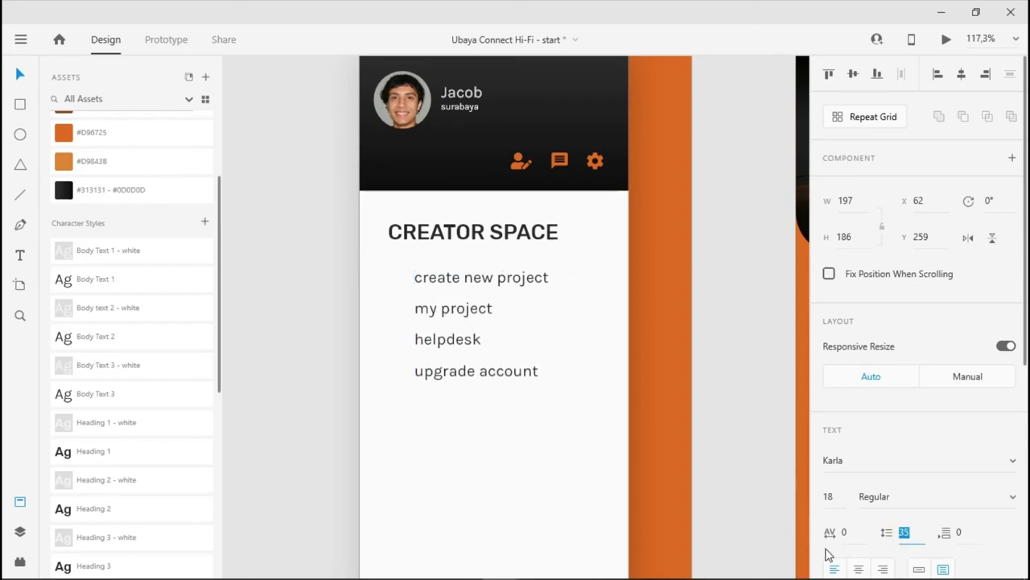
pyautogui.press('Up')
pyautogui.press('Up')
pyautogui.press('Up')
pyautogui.press('Up')
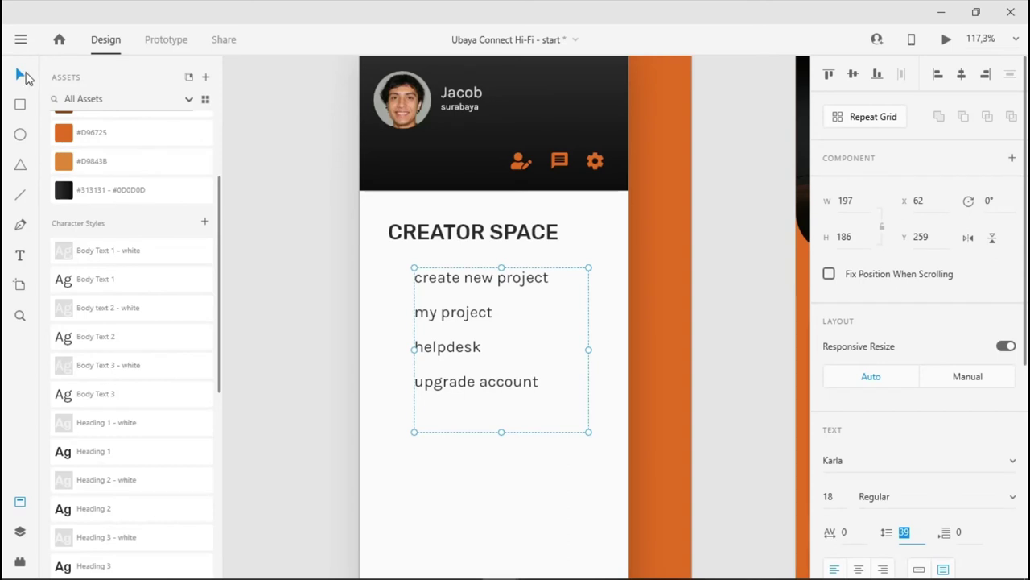
pyautogui.moveTo(462, 283); pyautogui.dragTo(465, 269)
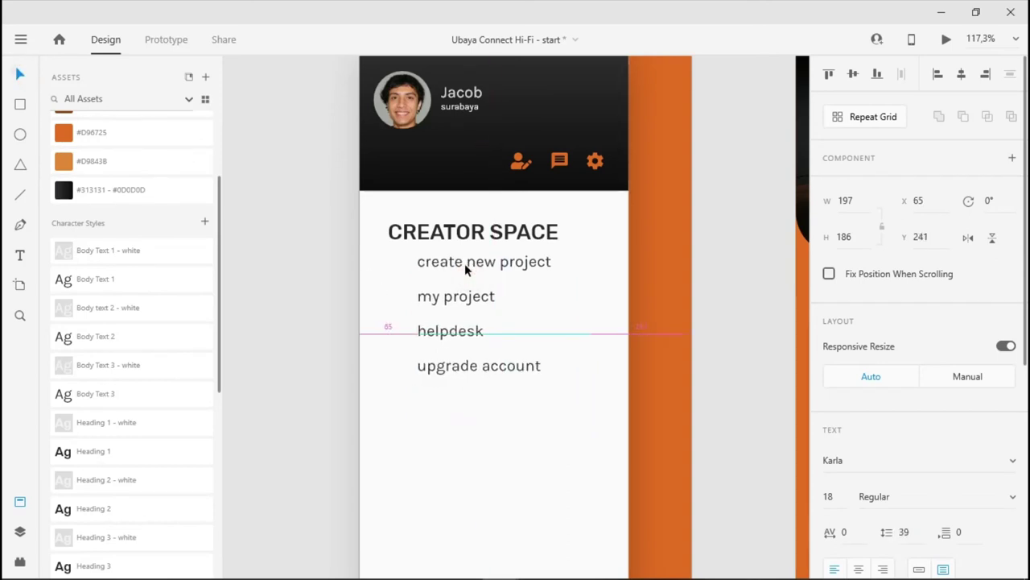
pyautogui.click(716, 347)
# Duplicate the "CREATOR SPACE" heading together with its menu text and place the copy below the original at X 32, Y 421
pyautogui.scroll(-1, 661, 322)
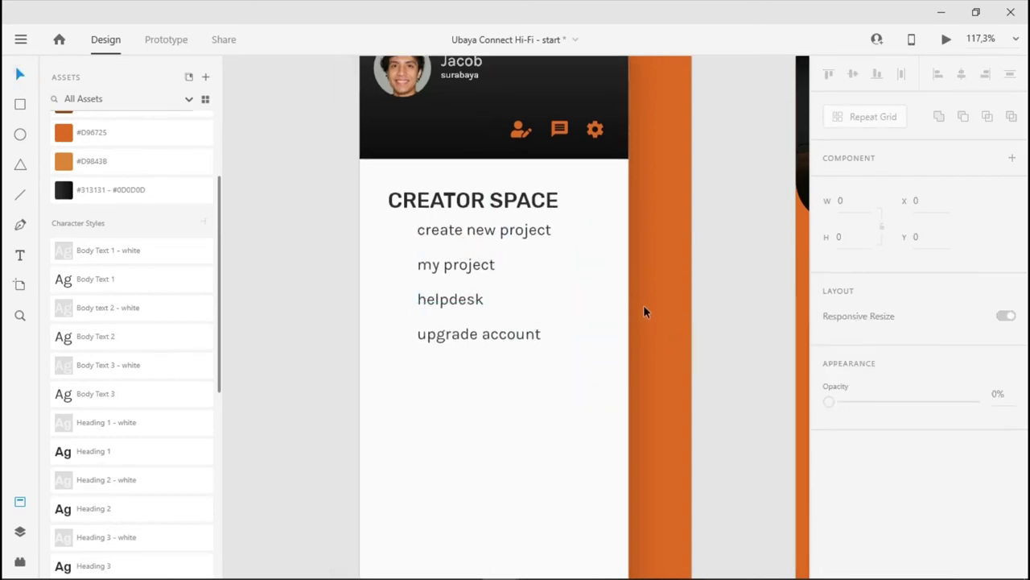
pyautogui.keyDown('ctrl'); pyautogui.scroll(-2, 643, 304); pyautogui.keyUp('ctrl')
pyautogui.click(520, 248)
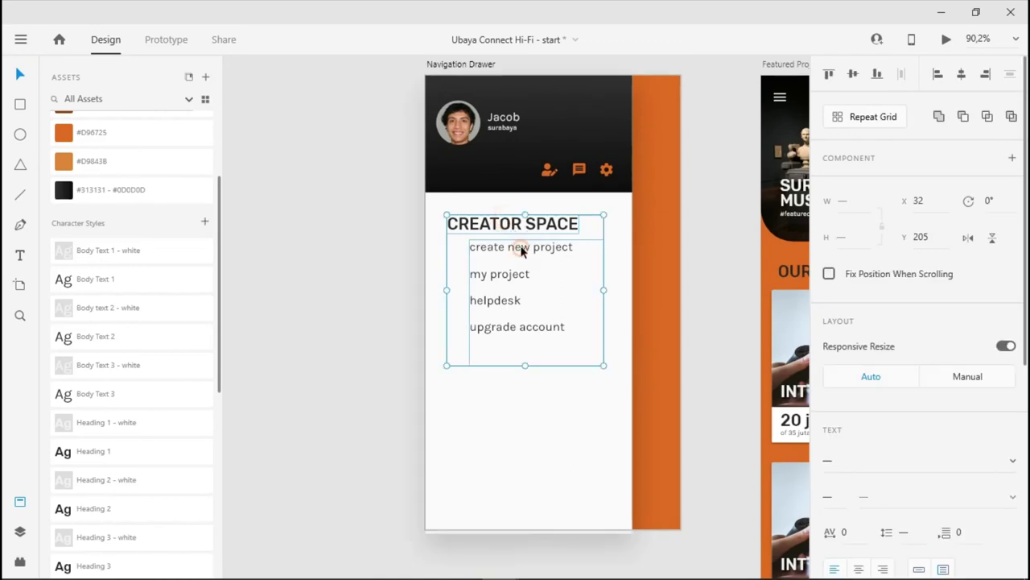
pyautogui.keyDown('alt'); pyautogui.moveTo(521, 251); pyautogui.dragTo(524, 396); pyautogui.keyUp('alt')
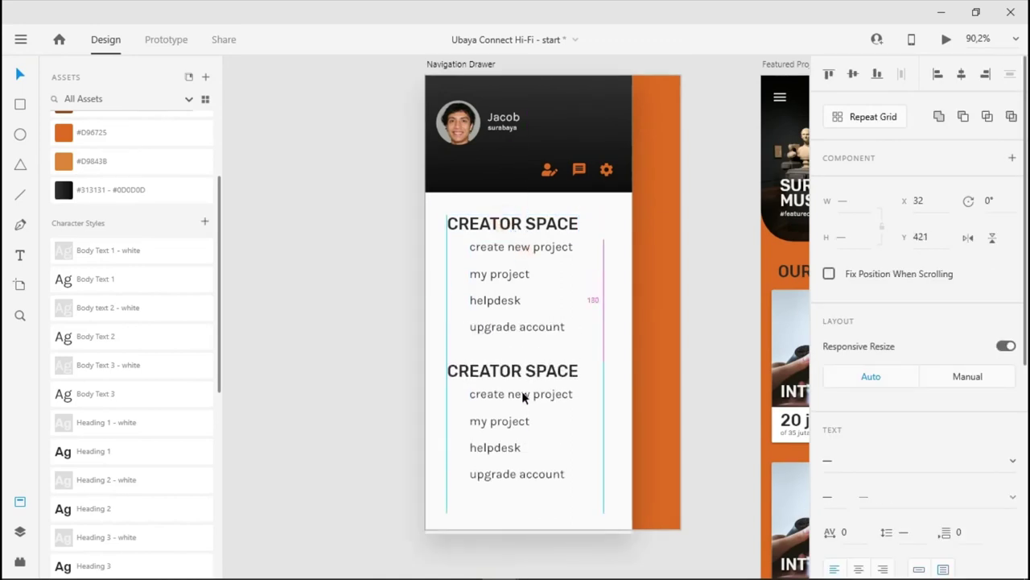
# Replace the text of the duplicated lower "CREATOR SPACE" heading with "CATEGORY"
pyautogui.click(683, 350)
pyautogui.doubleClick(548, 371)
pyautogui.doubleClick(548, 371)
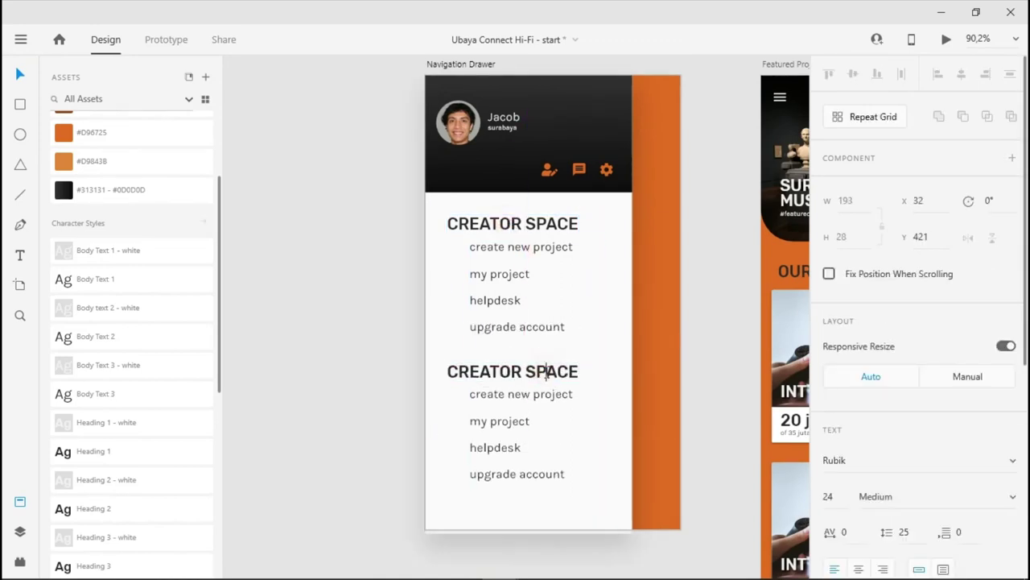
pyautogui.hotkey('ctrl', 'a')
pyautogui.write('CATEGOR')
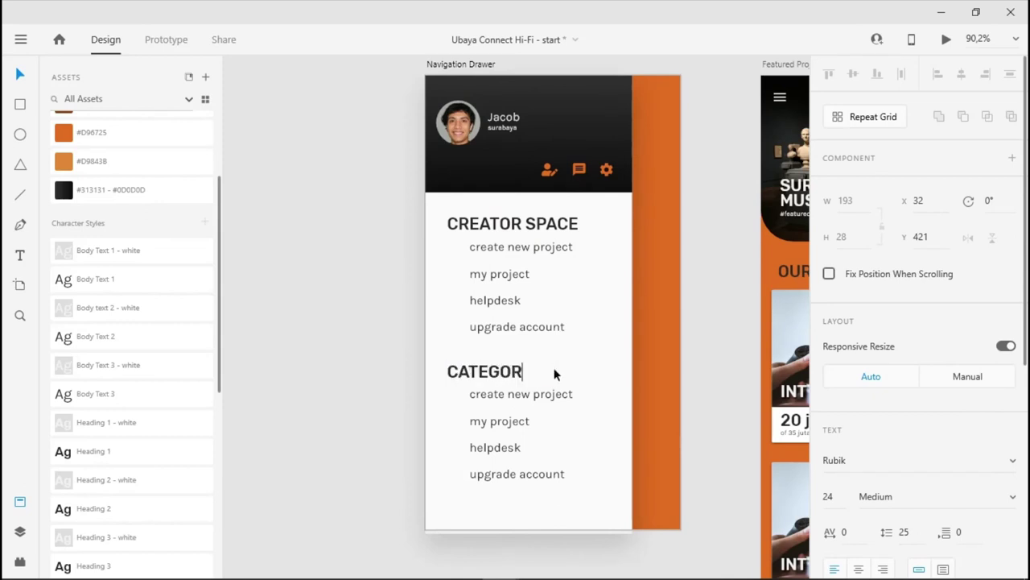
pyautogui.press('Escape')
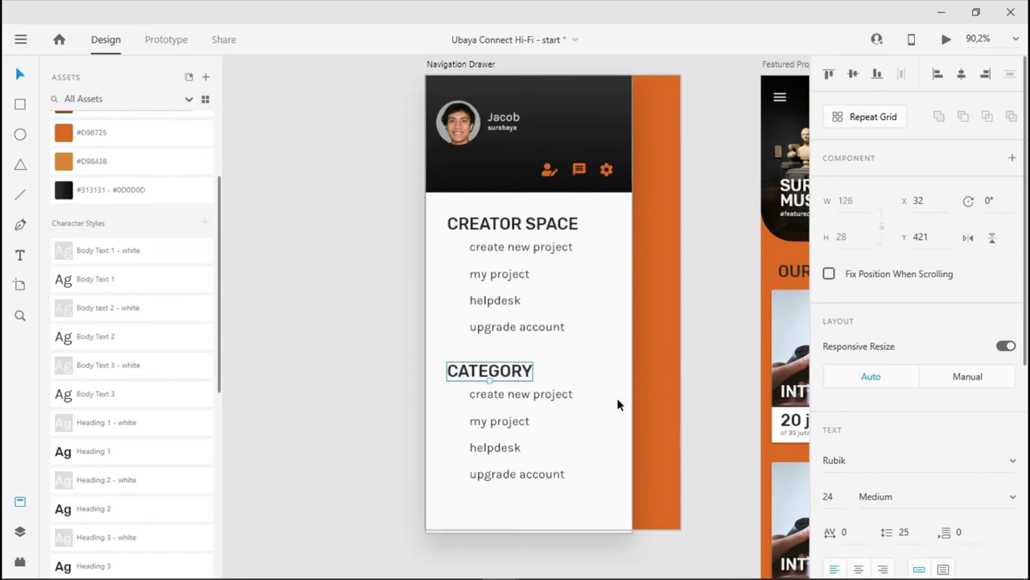
# Replace the menu lines under "CATEGORY" with "art", "digital art", "music", "games" and "technology"
pyautogui.click(541, 395)
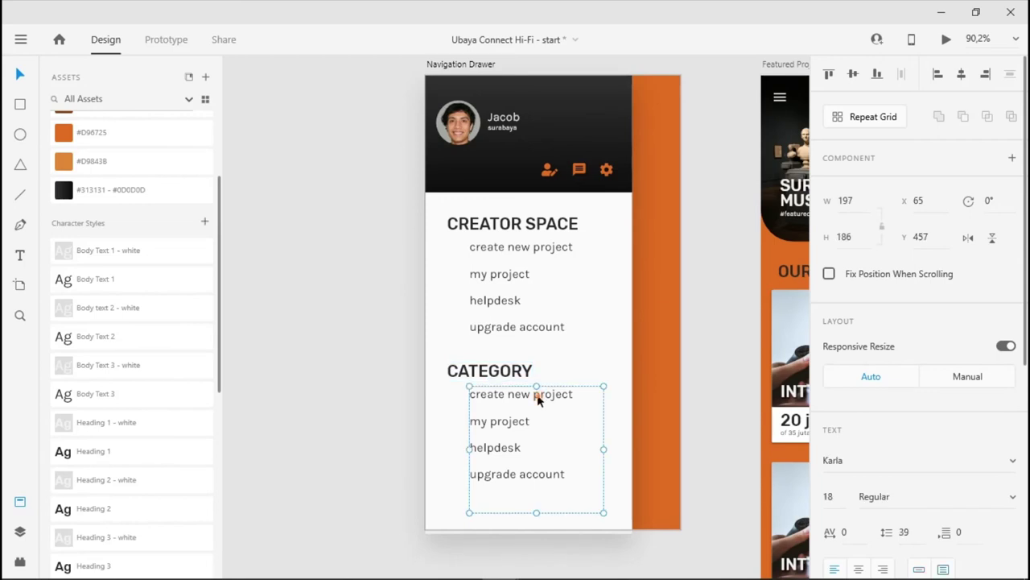
pyautogui.doubleClick(541, 394)
pyautogui.hotkey('ctrl', 'a')
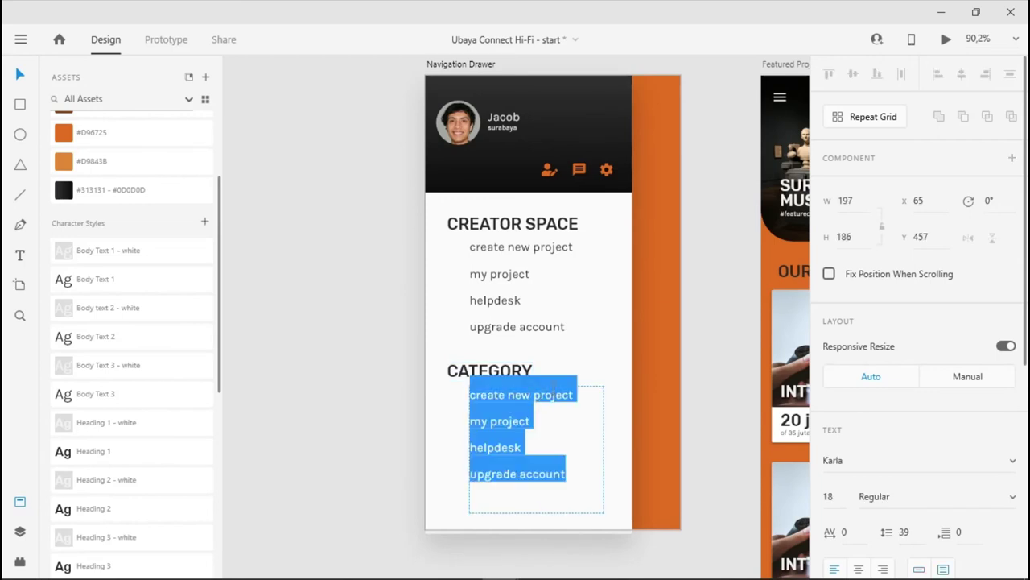
pyautogui.write('art')
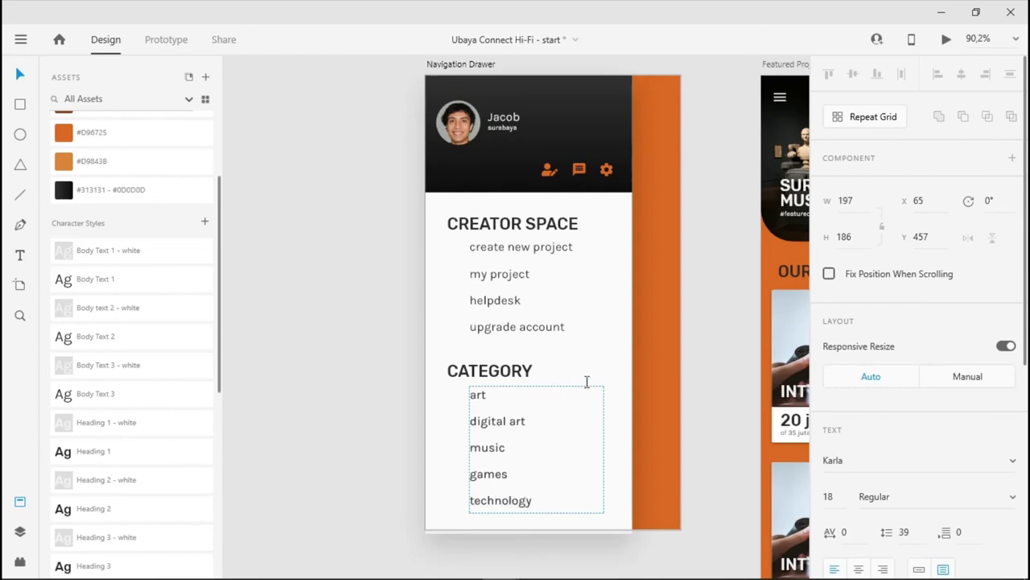
pyautogui.press('Escape')
pyautogui.click(683, 419)
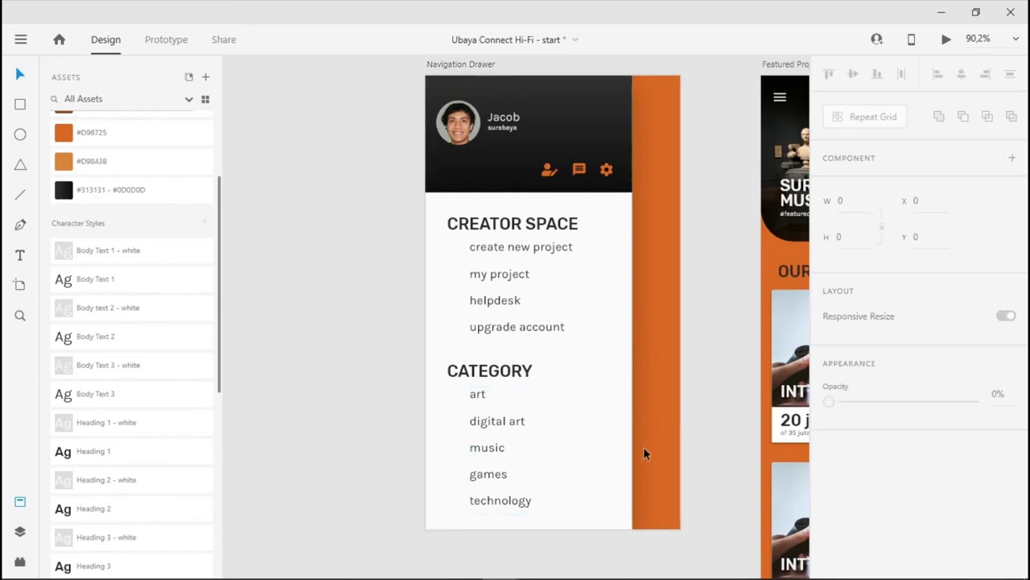
# Draw a thin vertical rectangle about 5 by 173 at X 262, Y 460, to the right of the category list
pyautogui.scroll(3, 643, 447)
pyautogui.moveTo(518, 431); pyautogui.dragTo(465, 314)
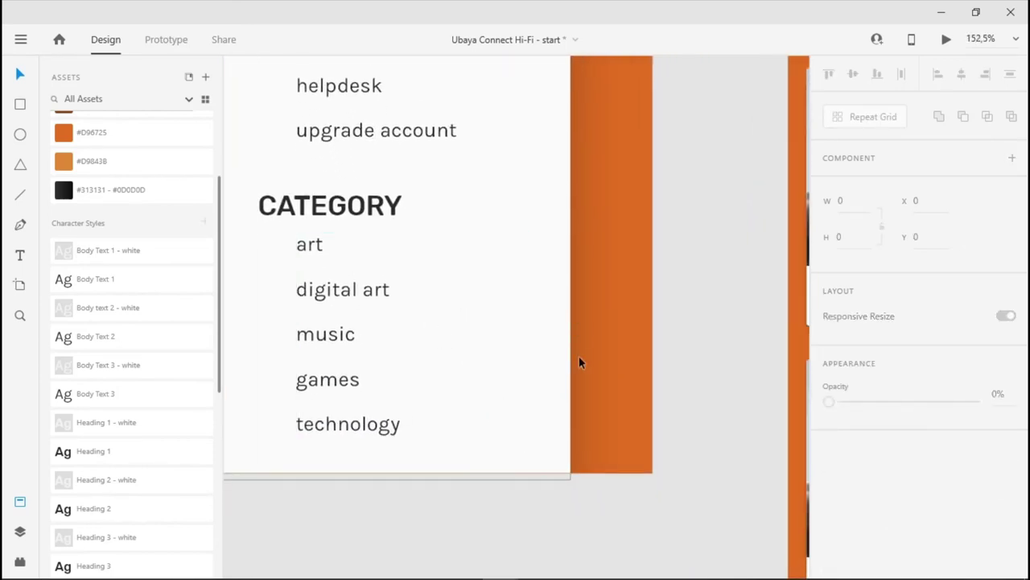
pyautogui.click(20, 104)
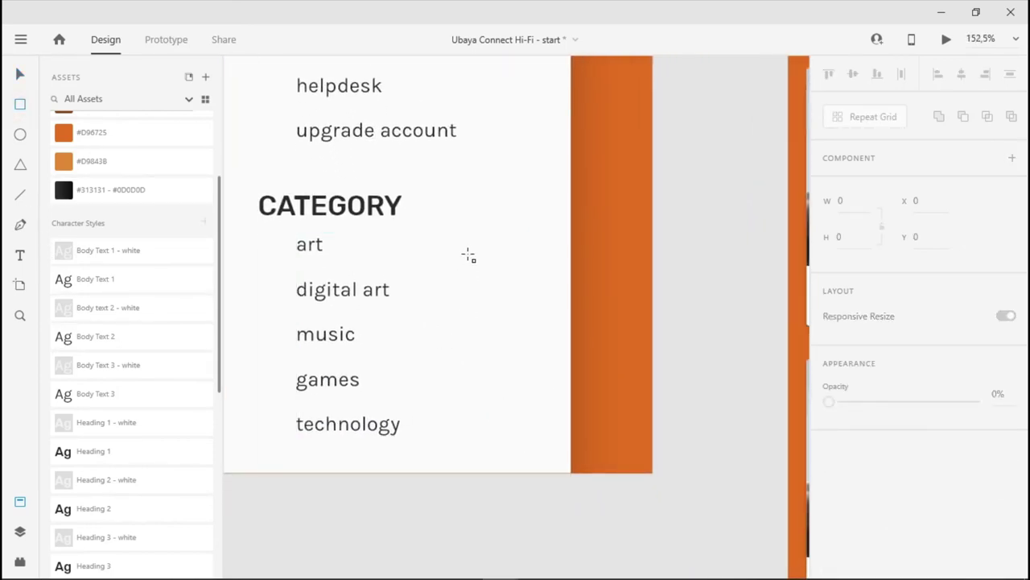
pyautogui.moveTo(524, 236); pyautogui.dragTo(528, 435)
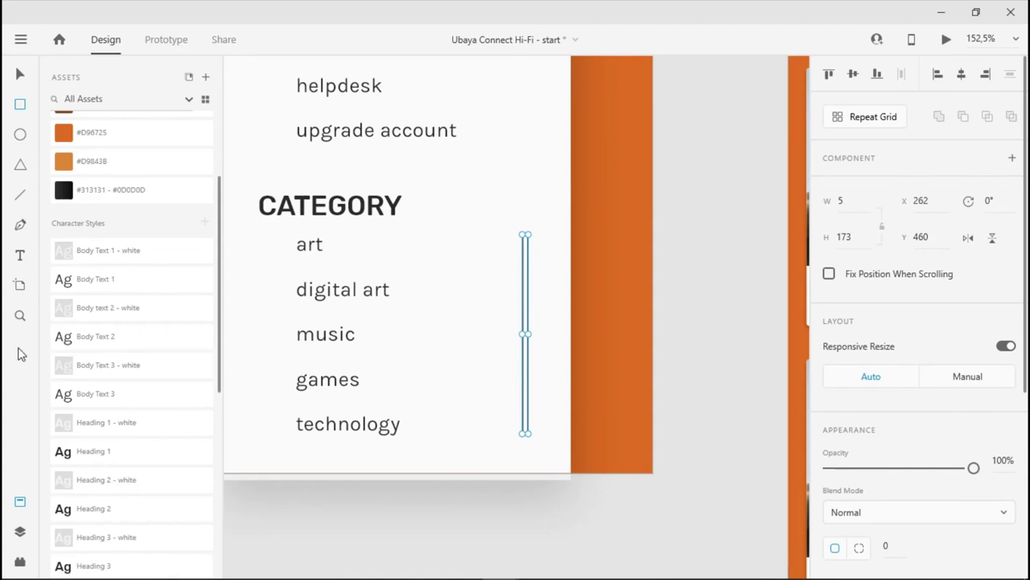
# Fill the thin vertical bar with the #D96725 colour asset and remove its border
pyautogui.scroll(2, 76, 225)
pyautogui.click(75, 211)
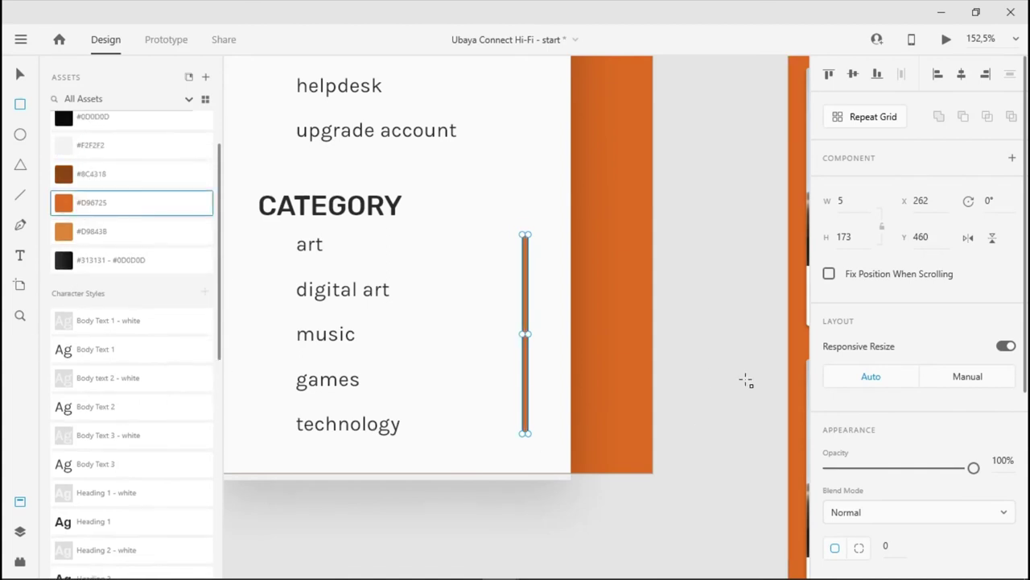
pyautogui.scroll(-4, 846, 451)
pyautogui.click(829, 471)
pyautogui.scroll(3, 509, 371)
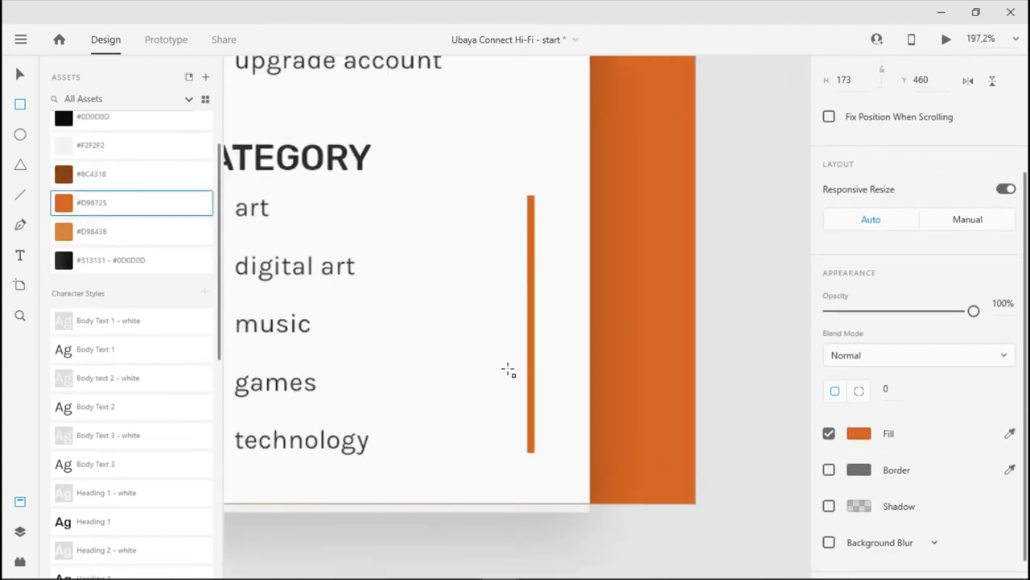
pyautogui.click(20, 74)
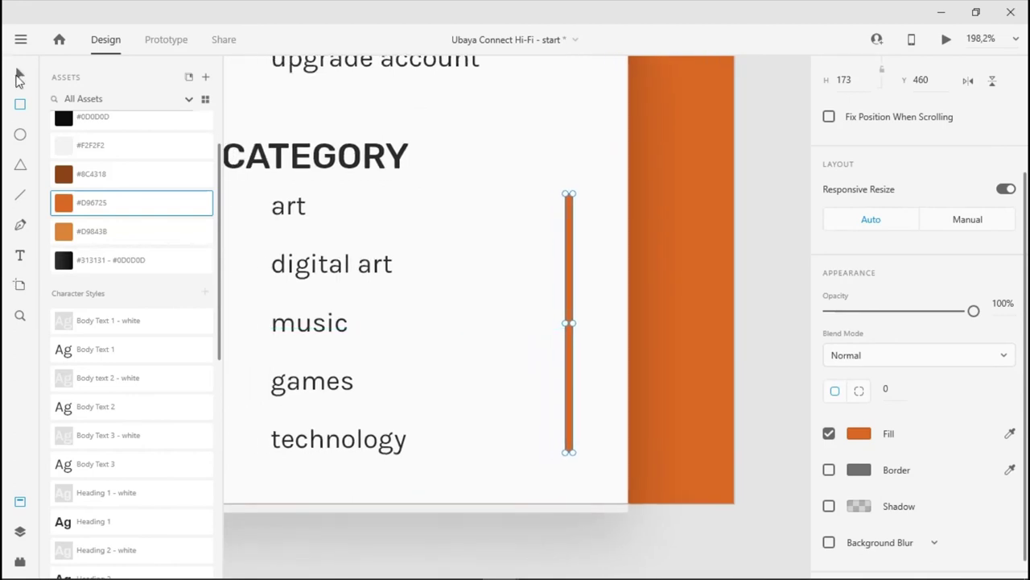
pyautogui.click(577, 322)
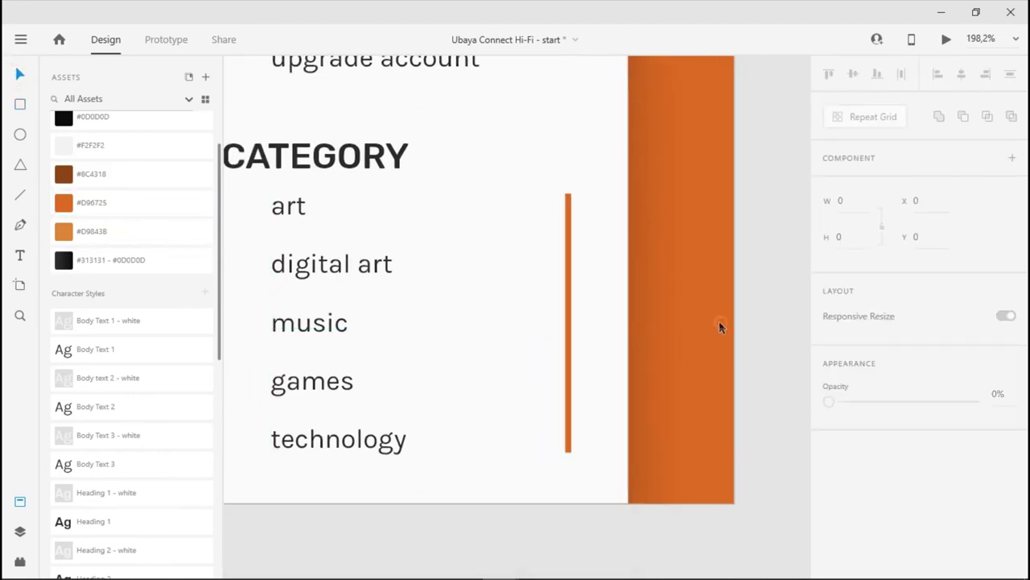
# Change the bar's fill to a linear gradient, add a middle stop, and set the middle and end stops to #D96725
pyautogui.click(569, 316)
pyautogui.scroll(-3, 869, 463)
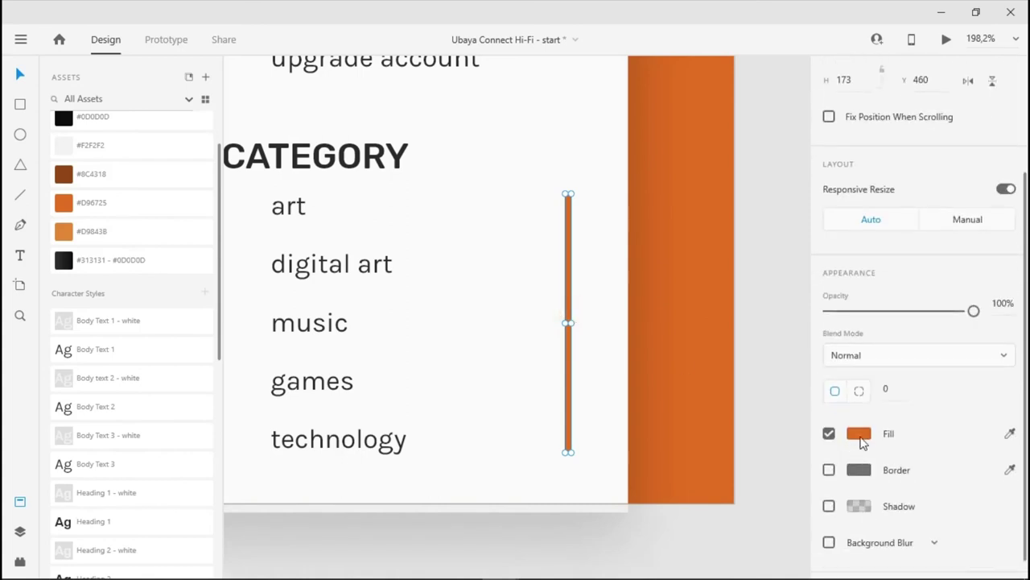
pyautogui.click(859, 435)
pyautogui.click(665, 326)
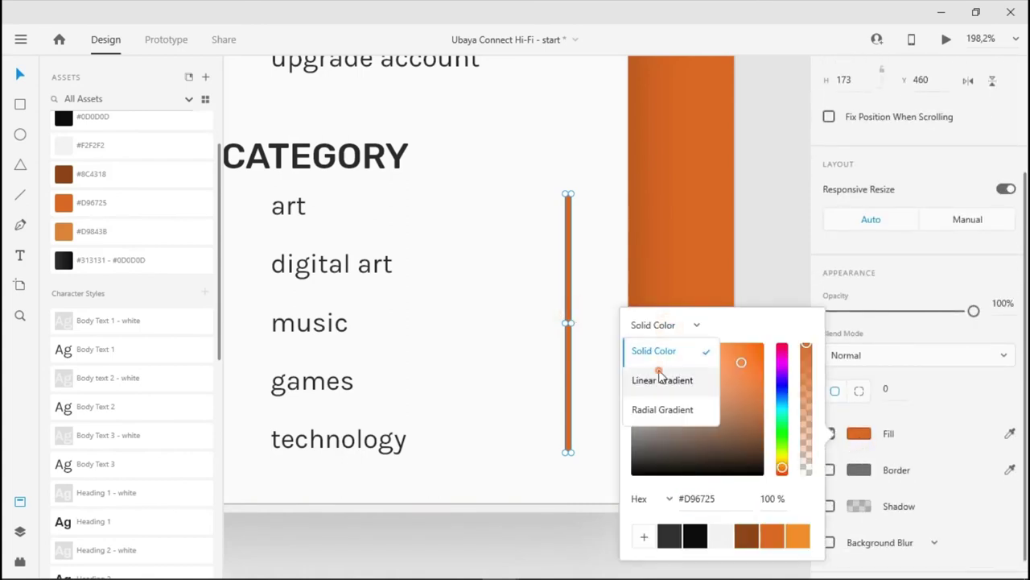
pyautogui.click(660, 377)
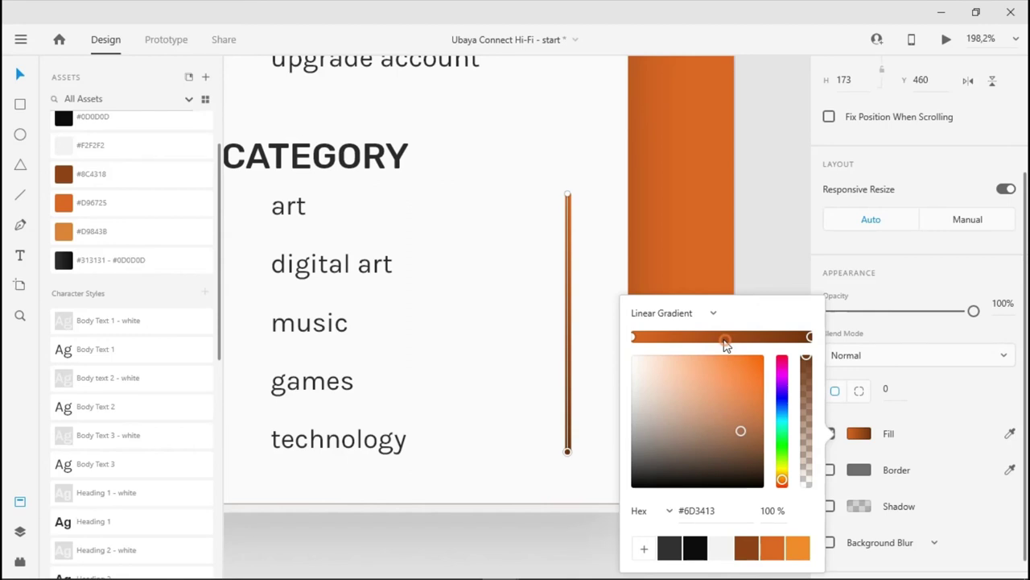
pyautogui.click(725, 337)
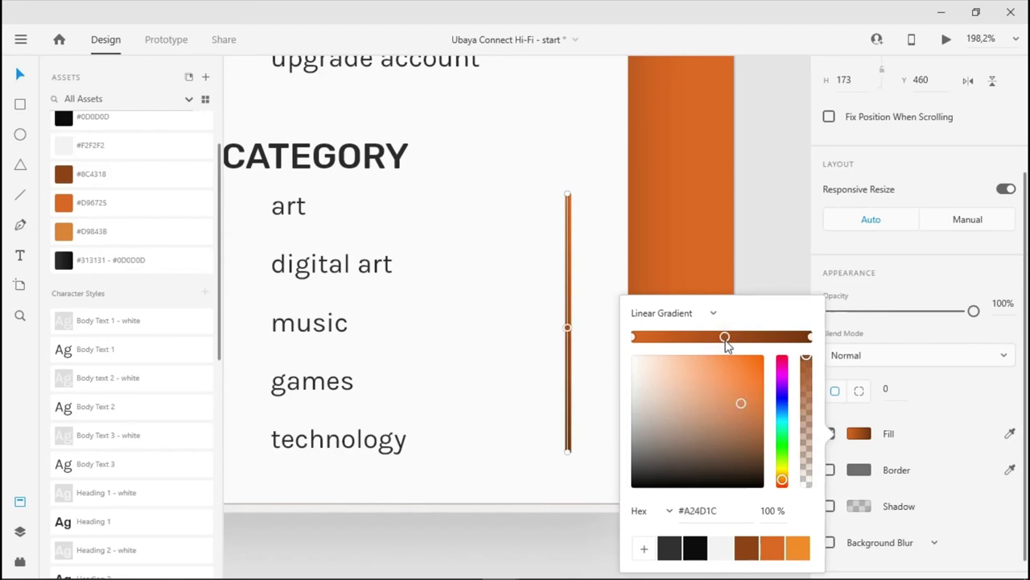
pyautogui.click(773, 547)
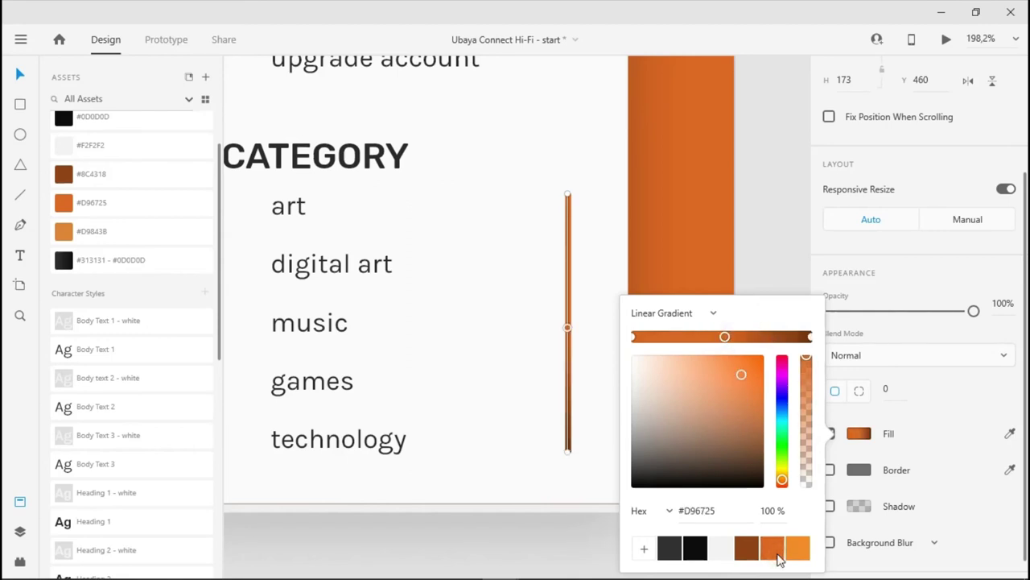
pyautogui.click(635, 337)
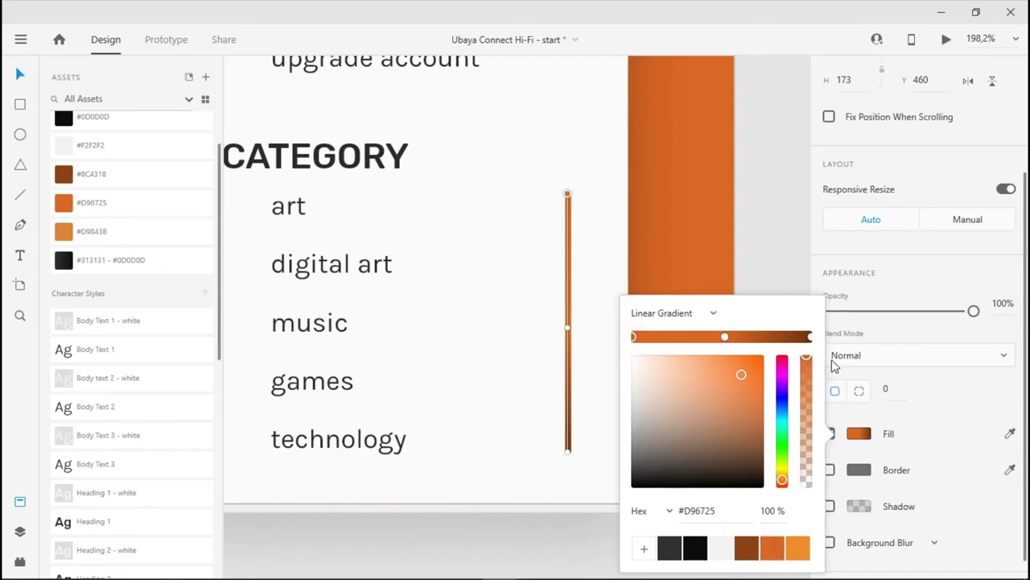
pyautogui.click(810, 337)
pyautogui.click(780, 547)
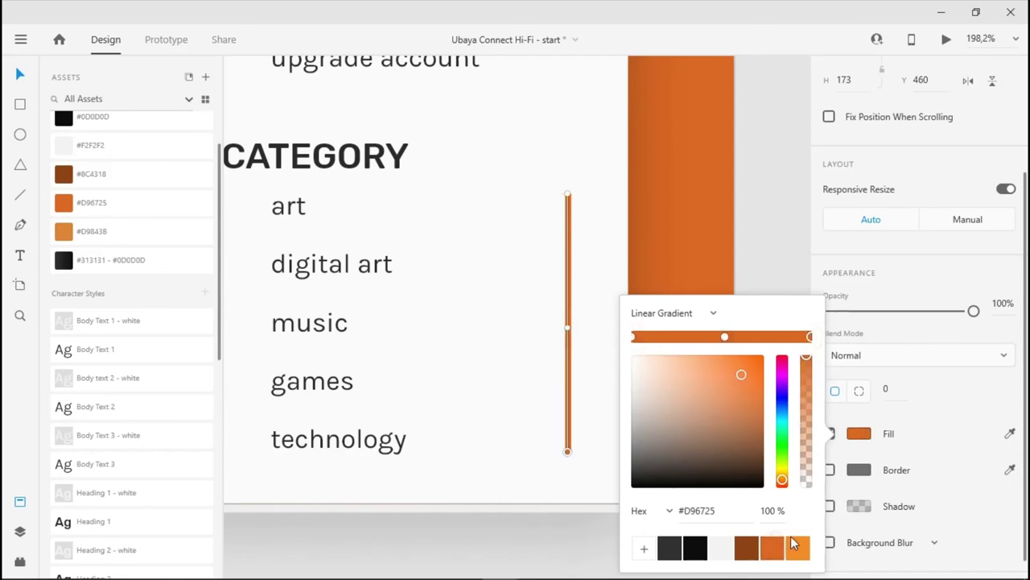
# Set the opacity of the gradient's first and last stops to 0% so the bar fades at both ends
pyautogui.moveTo(806, 364); pyautogui.dragTo(805, 501)
pyautogui.click(634, 338)
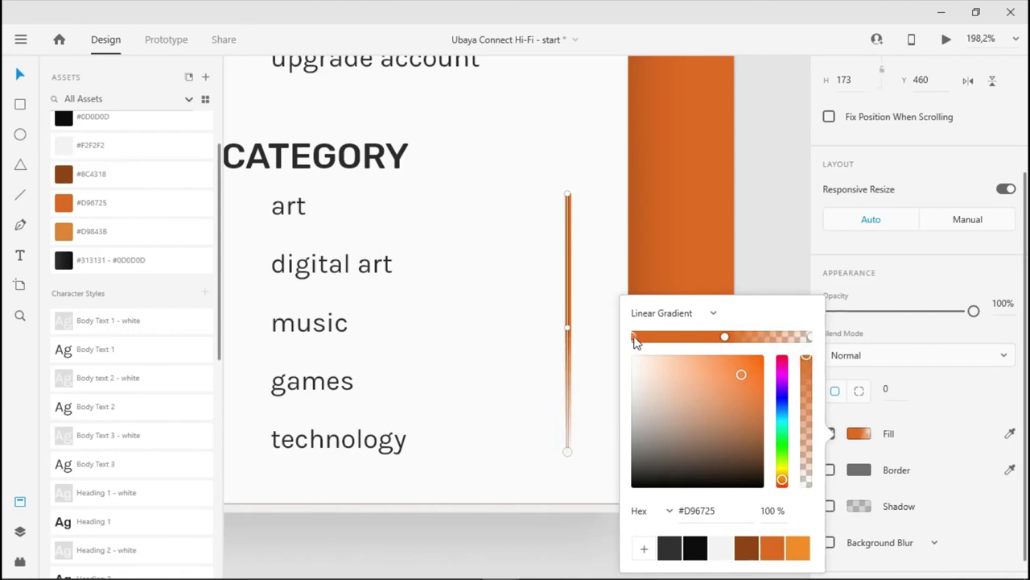
pyautogui.moveTo(807, 358); pyautogui.dragTo(809, 499)
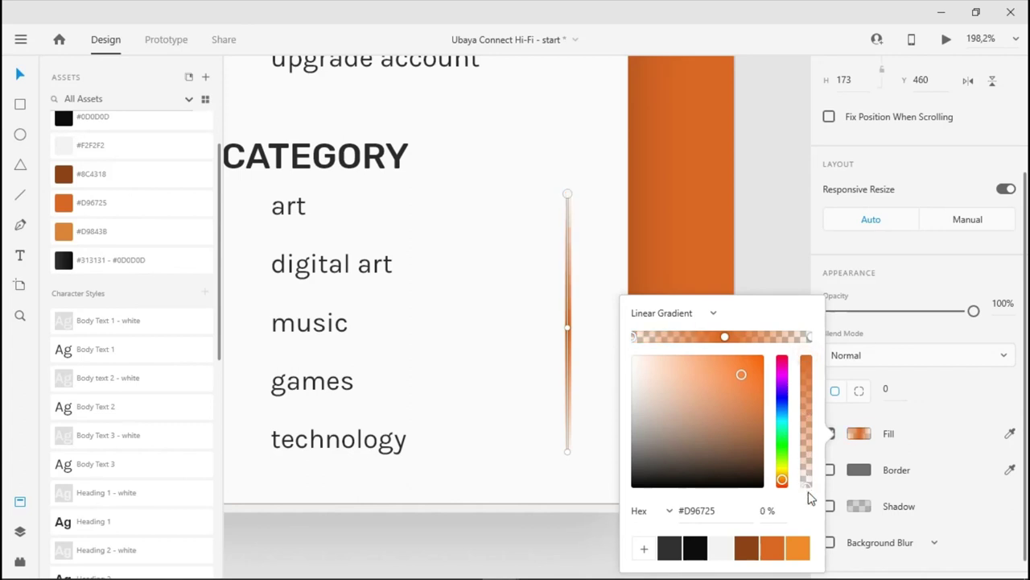
pyautogui.click(748, 241)
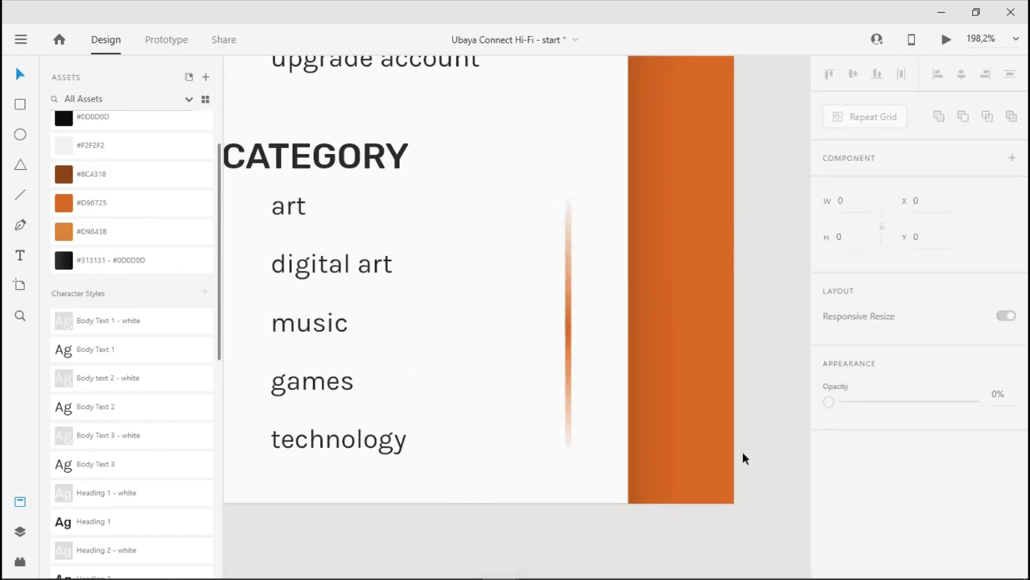
# Draw a circle about 12 by 12 on the gradient bar, fill it with #D96725 and remove its border
pyautogui.press('e')
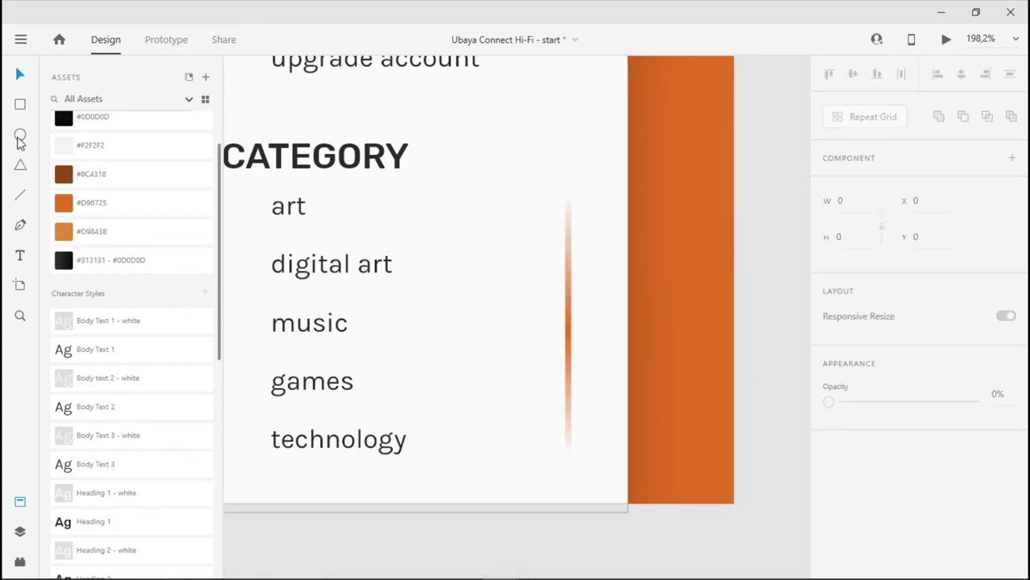
pyautogui.moveTo(558, 299); pyautogui.dragTo(577, 319)
pyautogui.scroll(-3, 853, 515)
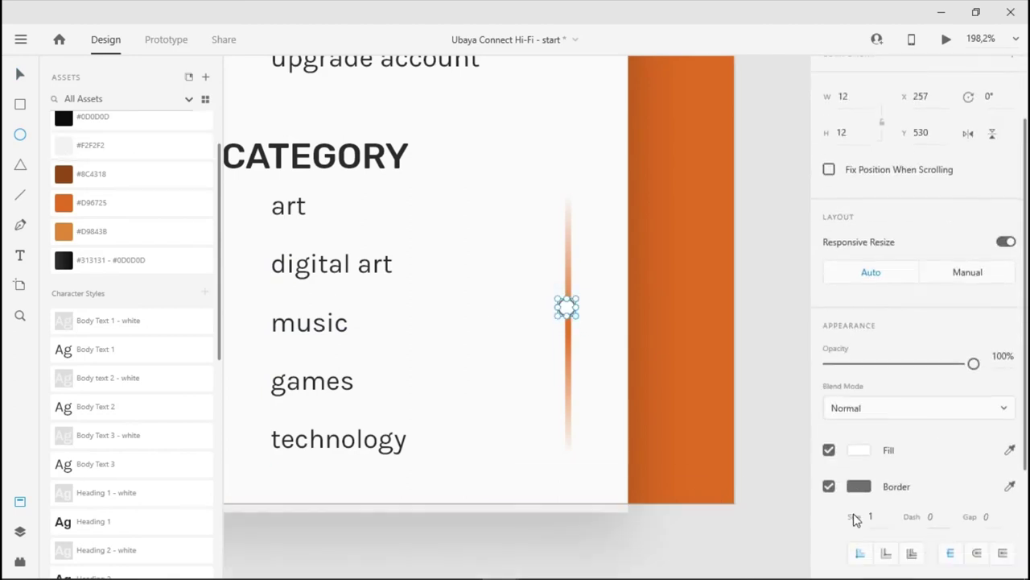
pyautogui.click(72, 202)
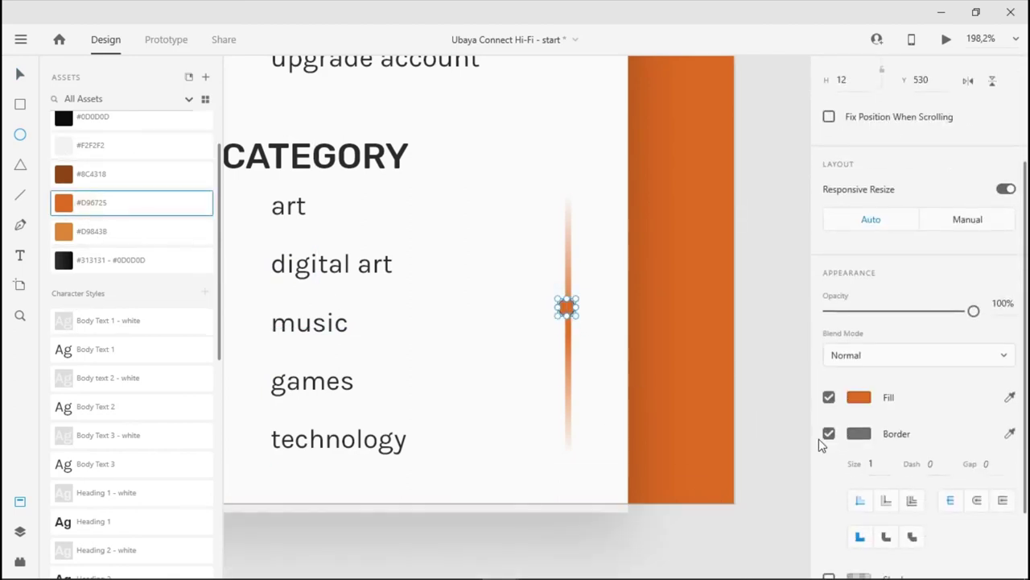
pyautogui.click(828, 433)
# Move the orange circle down to Y 537, centred horizontally on the gradient bar
pyautogui.press('v')
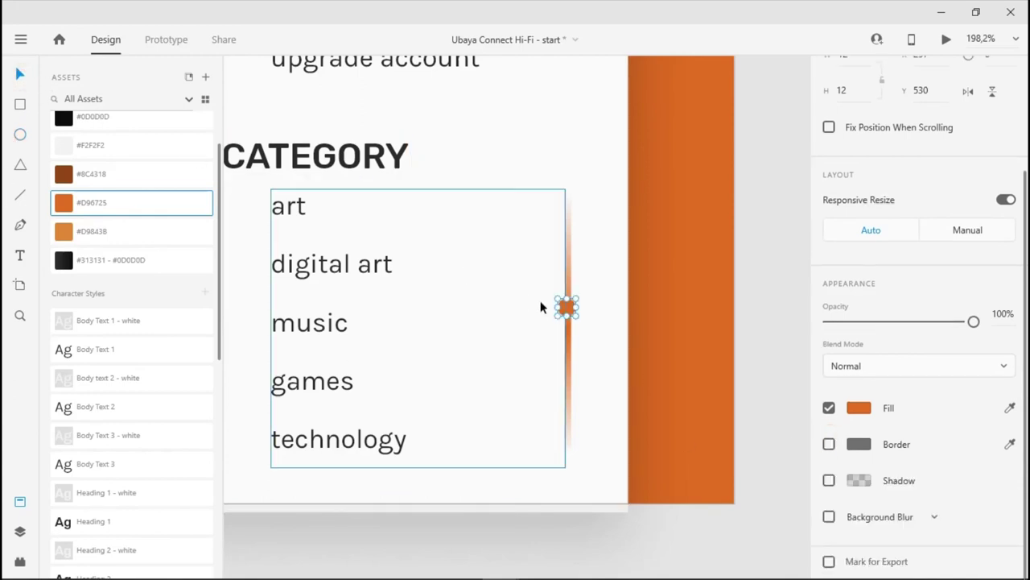
pyautogui.moveTo(568, 307); pyautogui.dragTo(568, 319)
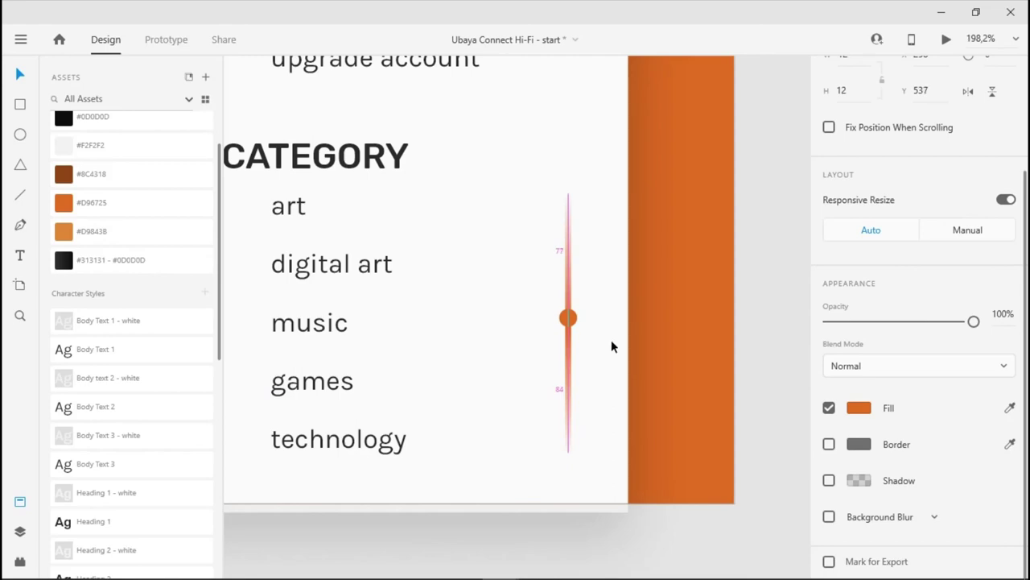
pyautogui.click(749, 314)
pyautogui.scroll(-1, 722, 305)
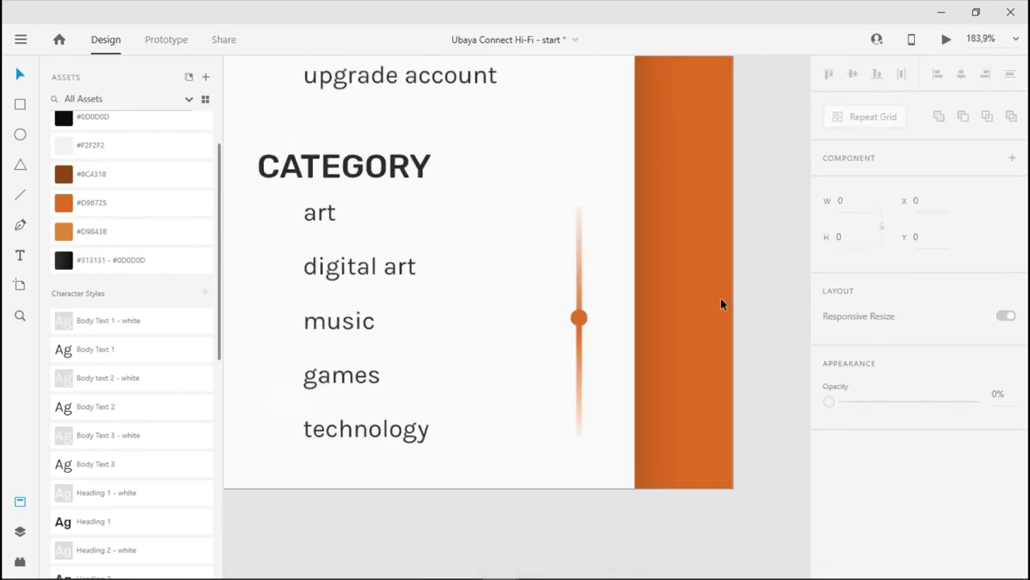
# Link the hamburger menu icon on the Featured Projects artboard to the Navigation Drawer artboard as a prototype transition
pyautogui.scroll(-4, 722, 305)
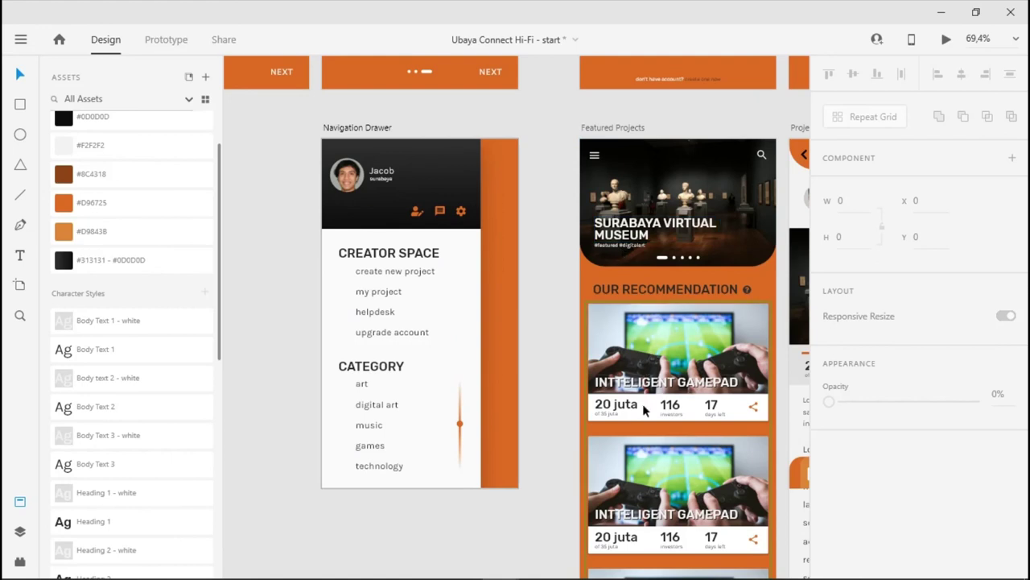
pyautogui.click(378, 232)
pyautogui.click(167, 40)
pyautogui.click(539, 176)
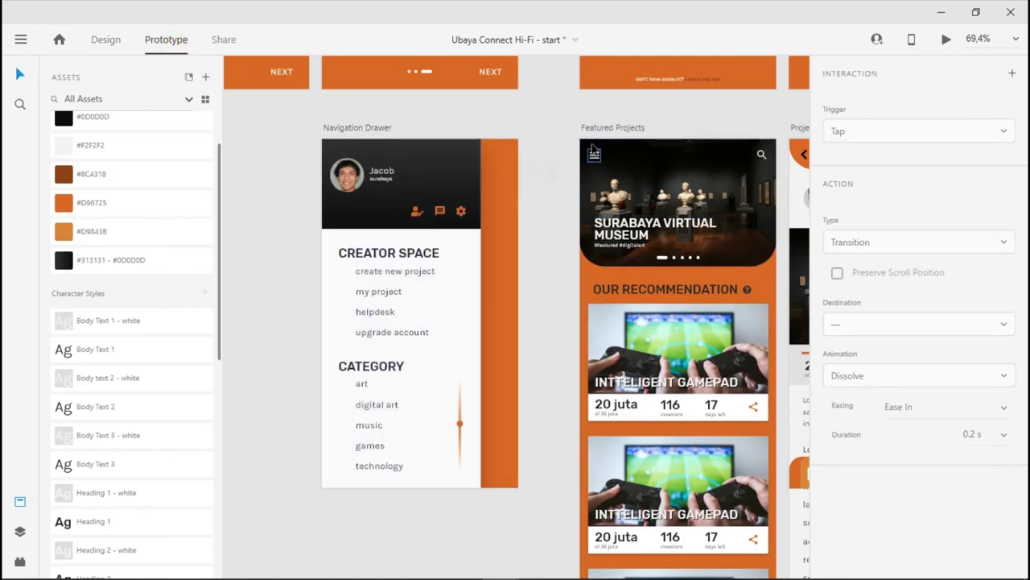
pyautogui.click(596, 157)
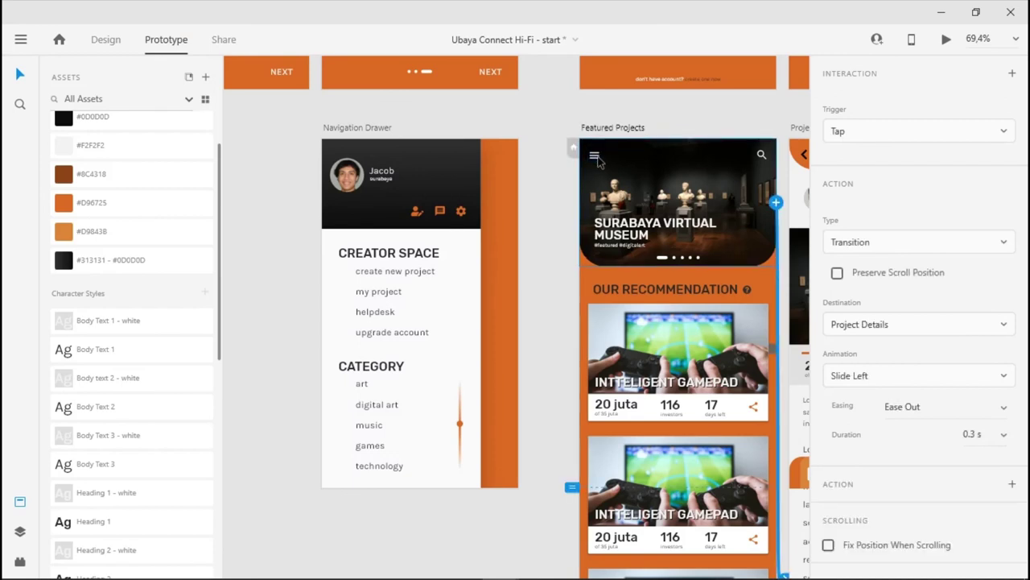
pyautogui.doubleClick(594, 157)
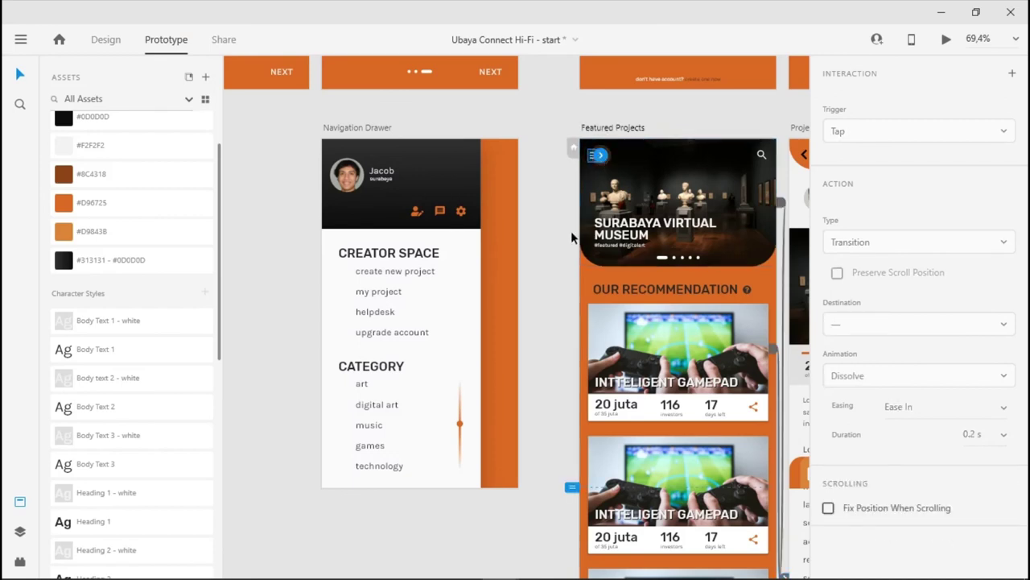
pyautogui.moveTo(599, 155); pyautogui.dragTo(459, 328)
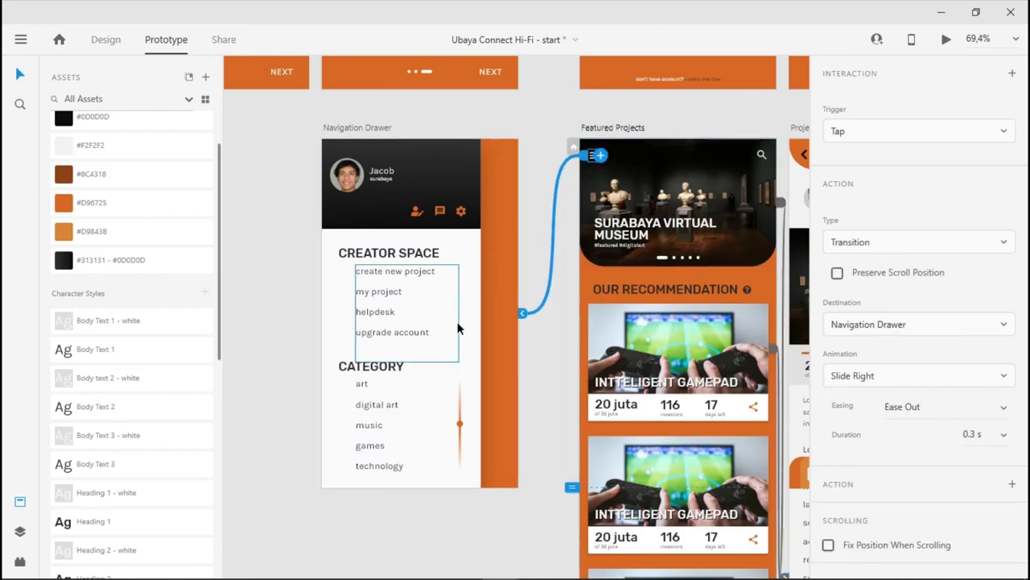
# Change the hamburger menu link's action type to Overlay, with Navigation Drawer as the destination
pyautogui.click(981, 242)
pyautogui.click(861, 322)
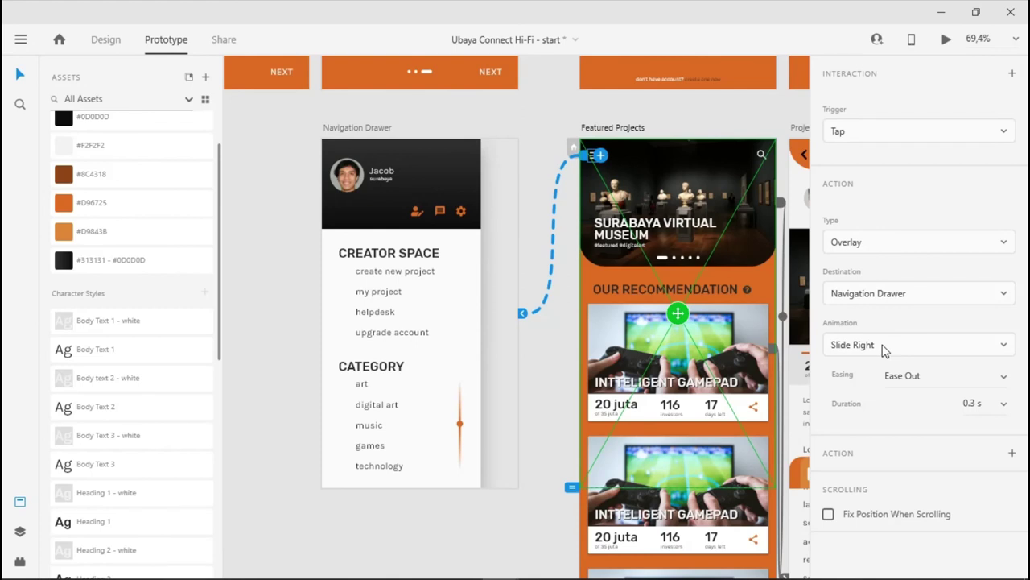
# Preview the prototype from the Featured Projects artboard, testing that the navigation drawer opens and closes, and exit the preview
pyautogui.click(627, 127)
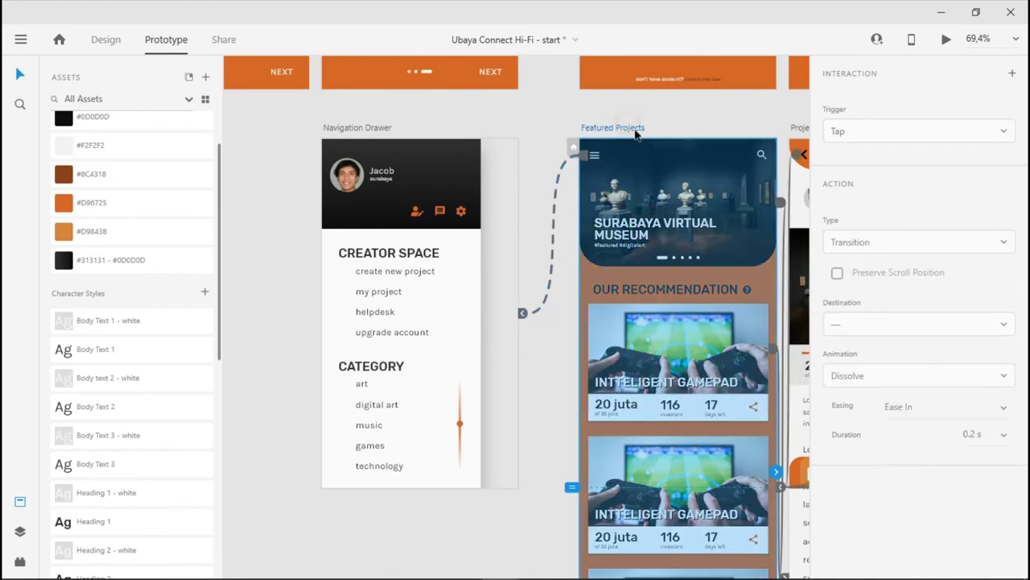
pyautogui.click(946, 40)
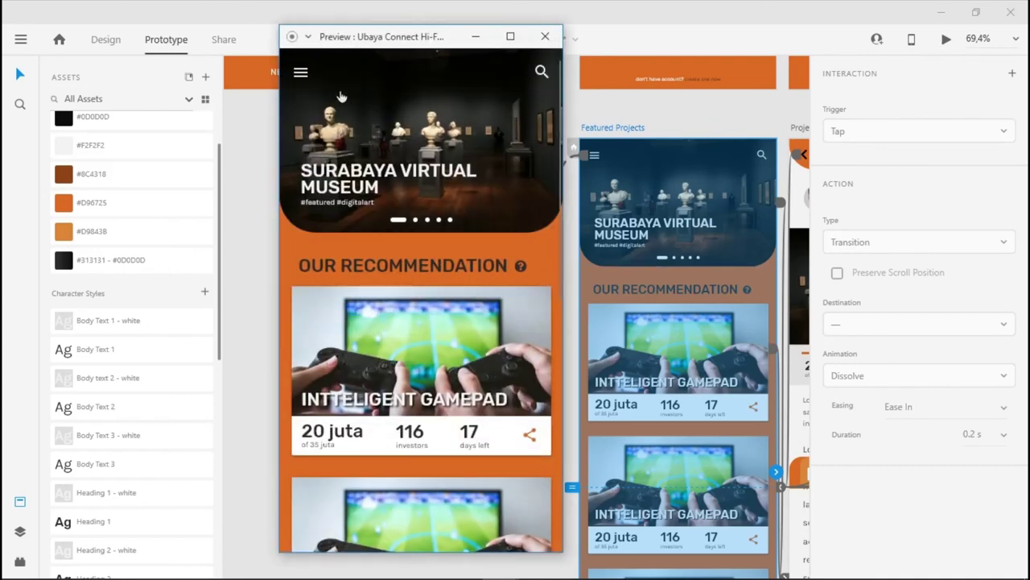
pyautogui.click(302, 72)
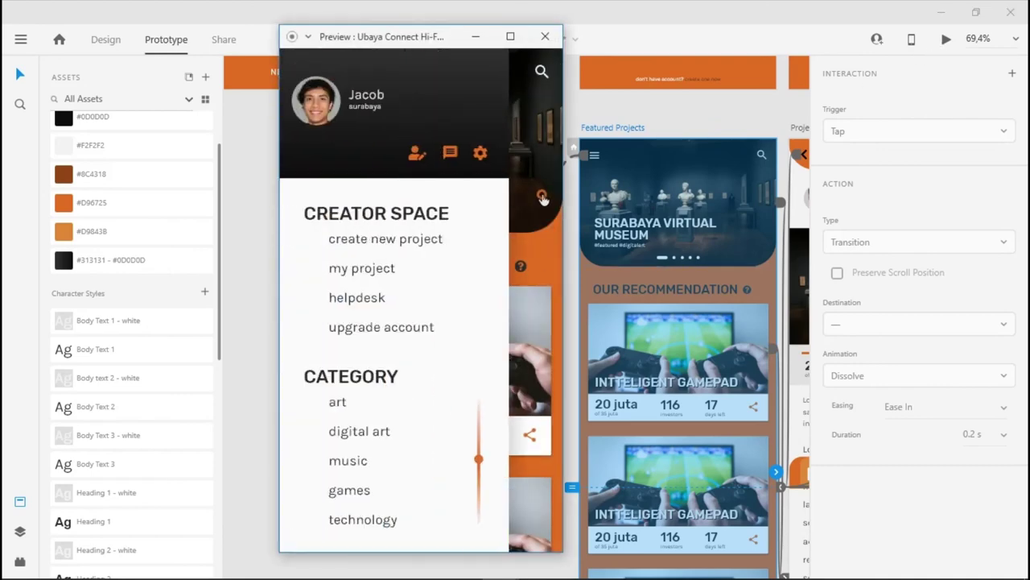
pyautogui.click(543, 198)
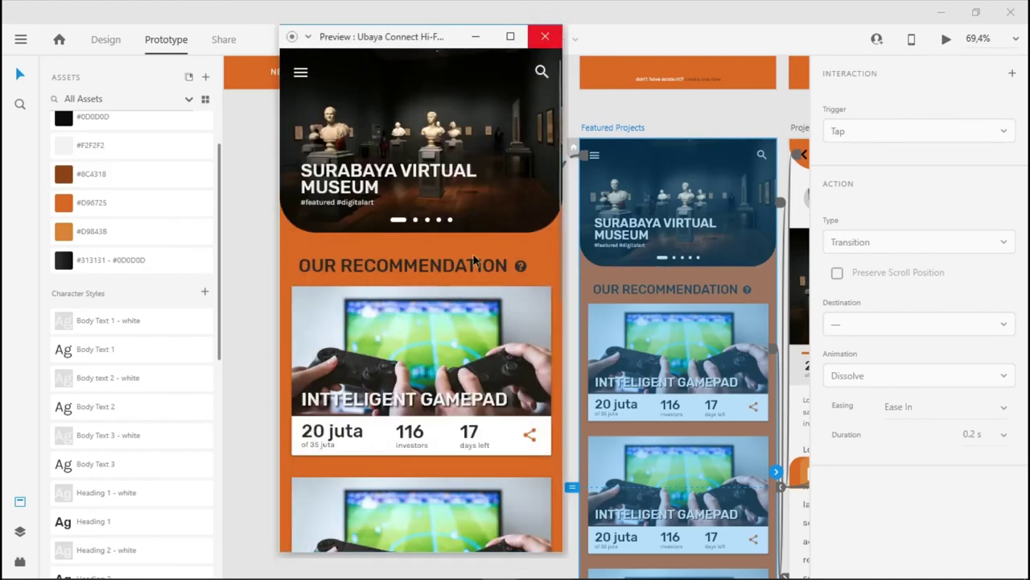
pyautogui.click(545, 37)
# Preview the prototype from Onboarding 1, going through the onboarding and sign-in screens to Featured Projects and opening and closing the navigation drawer
pyautogui.moveTo(359, 136)
pyautogui.mouseDown()
pyautogui.moveTo(466, 271)
pyautogui.moveTo(815, 499)
pyautogui.mouseUp()
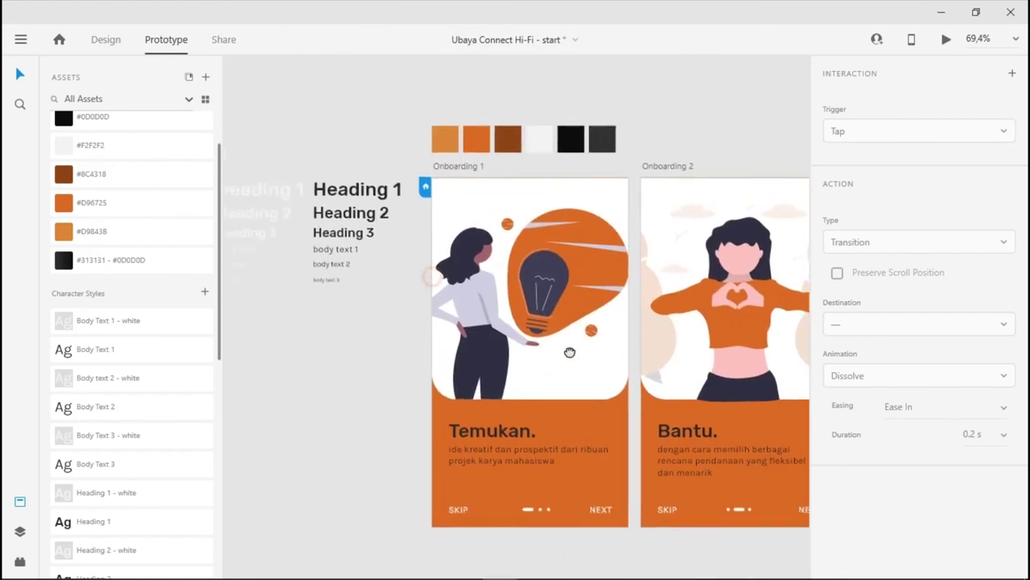
pyautogui.click(468, 169)
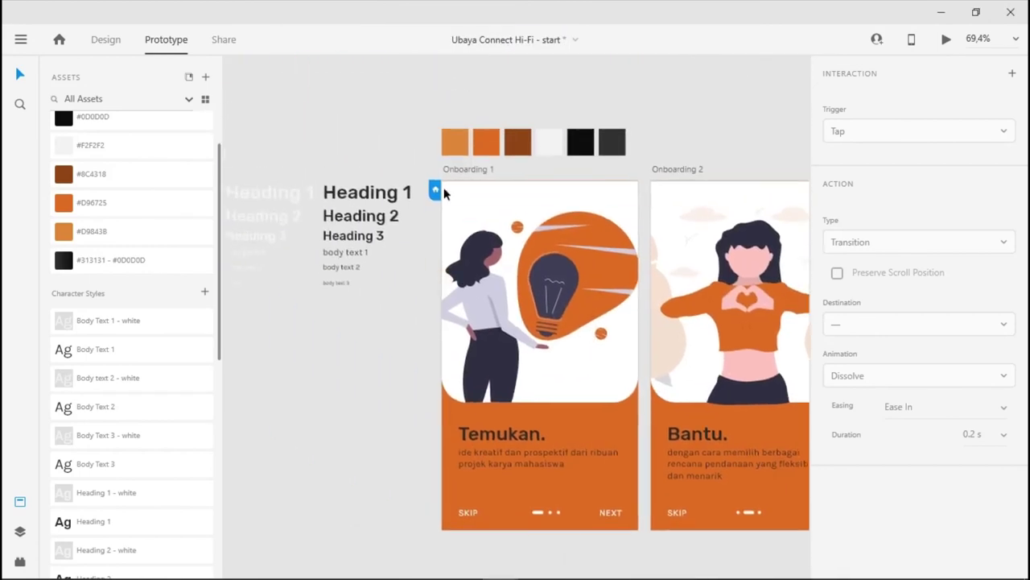
pyautogui.click(946, 38)
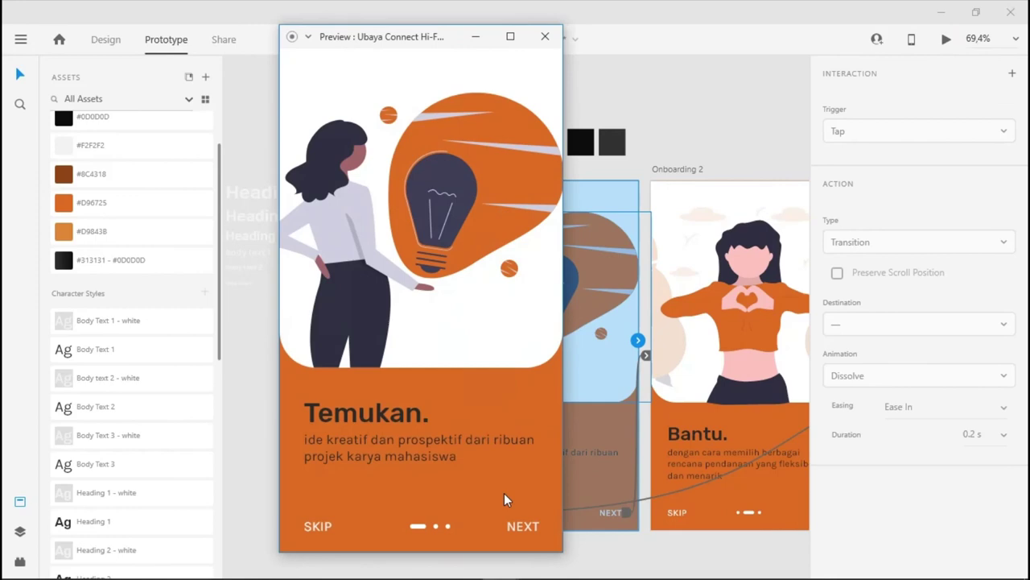
pyautogui.click(524, 537)
pyautogui.click(523, 537)
pyautogui.click(524, 538)
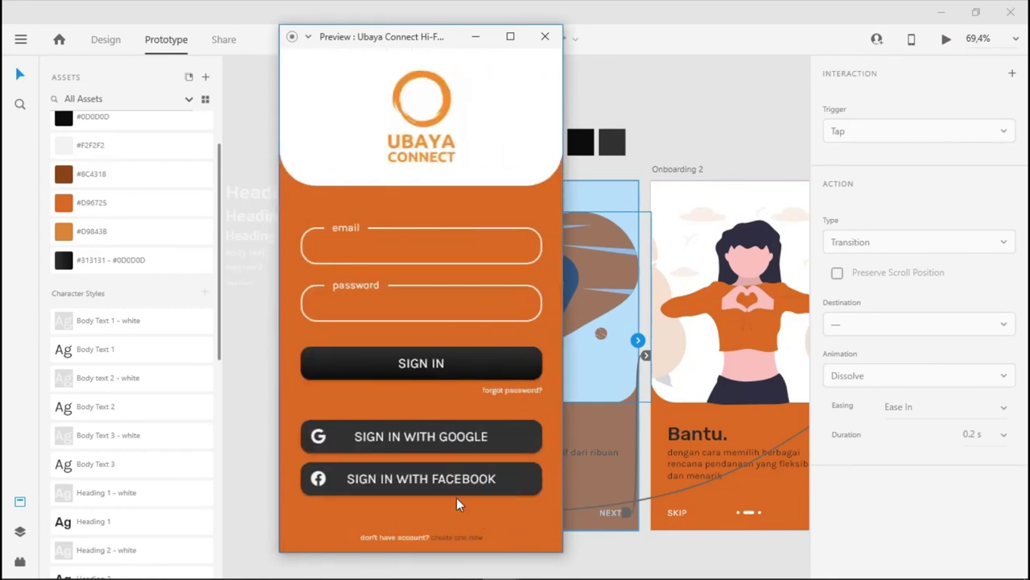
pyautogui.click(425, 364)
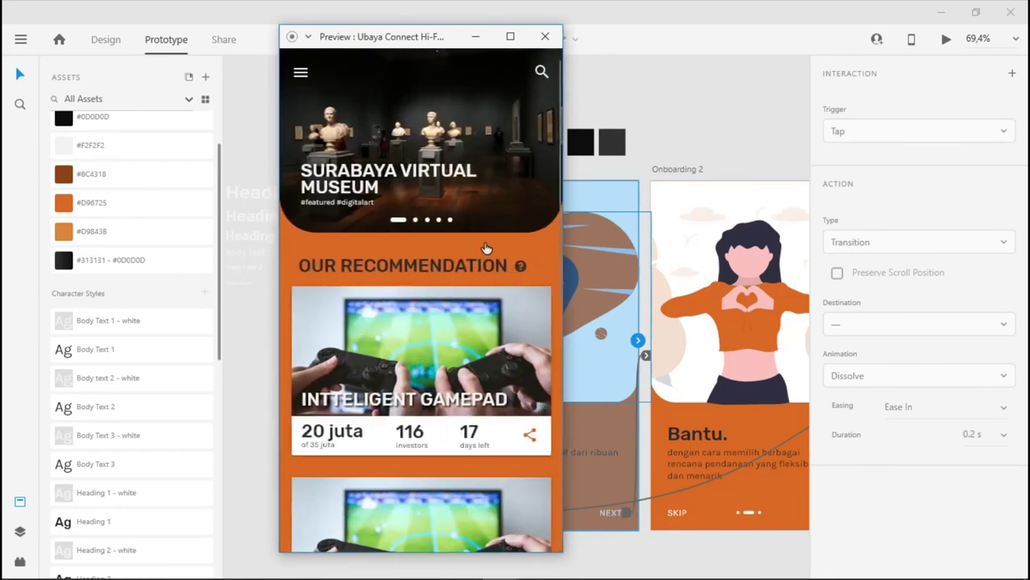
pyautogui.click(302, 75)
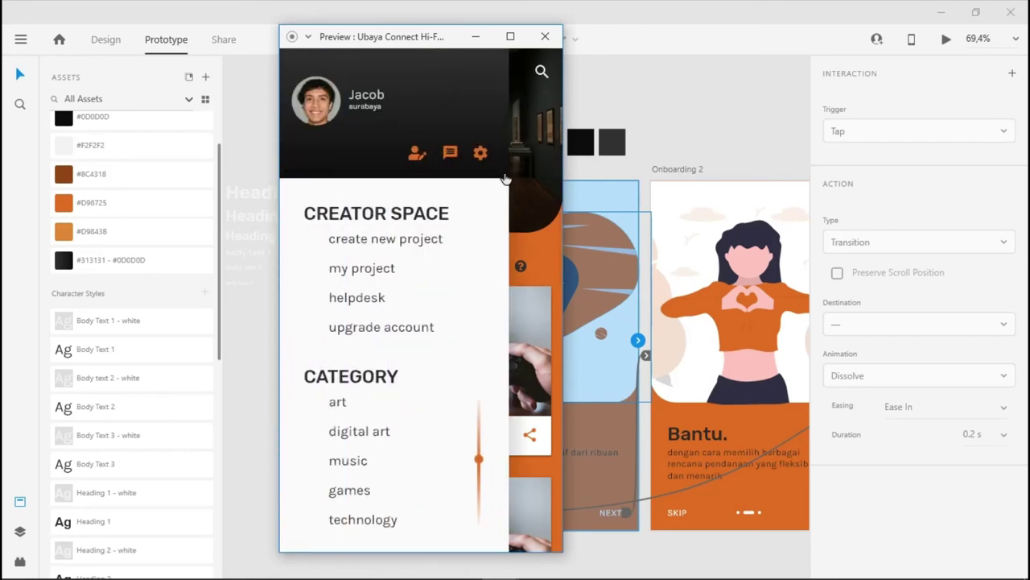
pyautogui.click(519, 166)
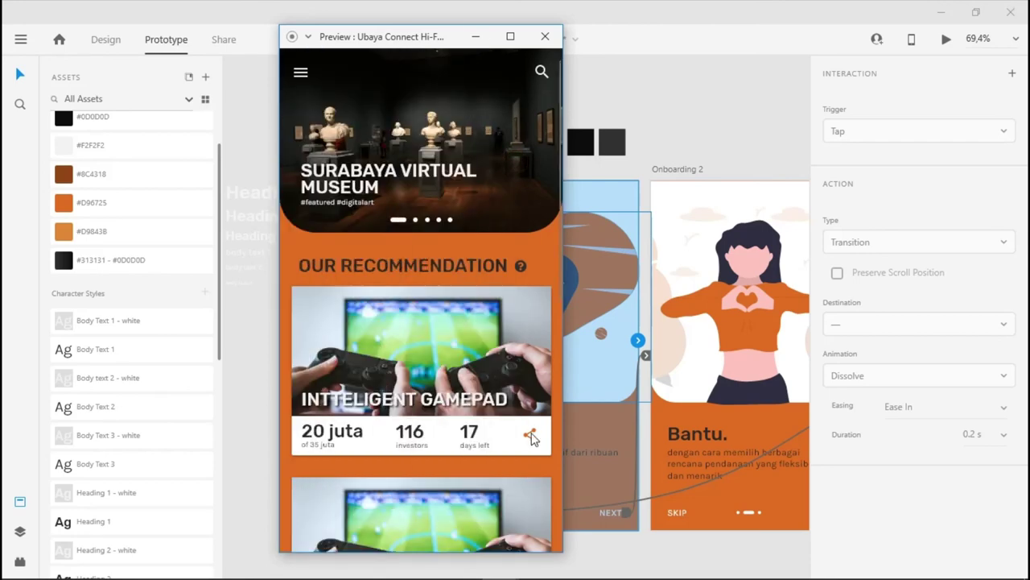
# Check the Project Details, Comments and Updates screens in the preview, looking through the content of each
pyautogui.click(430, 336)
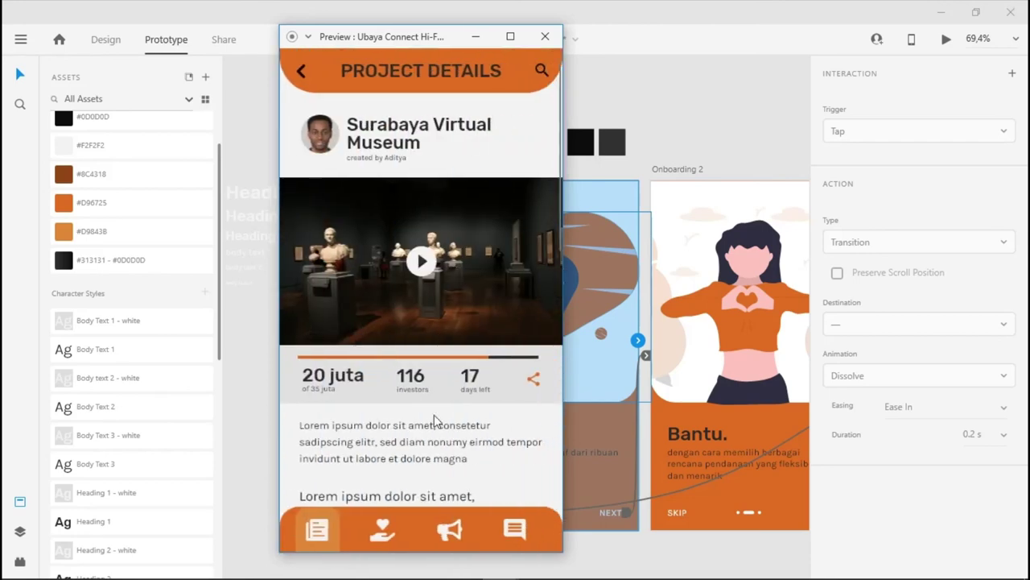
pyautogui.scroll(-5, 437, 426)
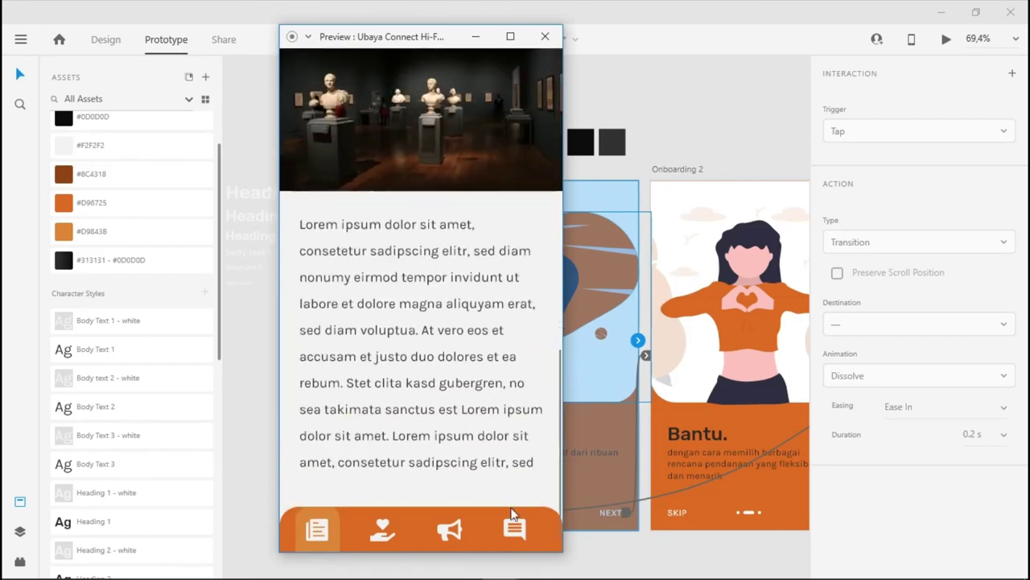
pyautogui.click(512, 515)
pyautogui.scroll(-5, 425, 341)
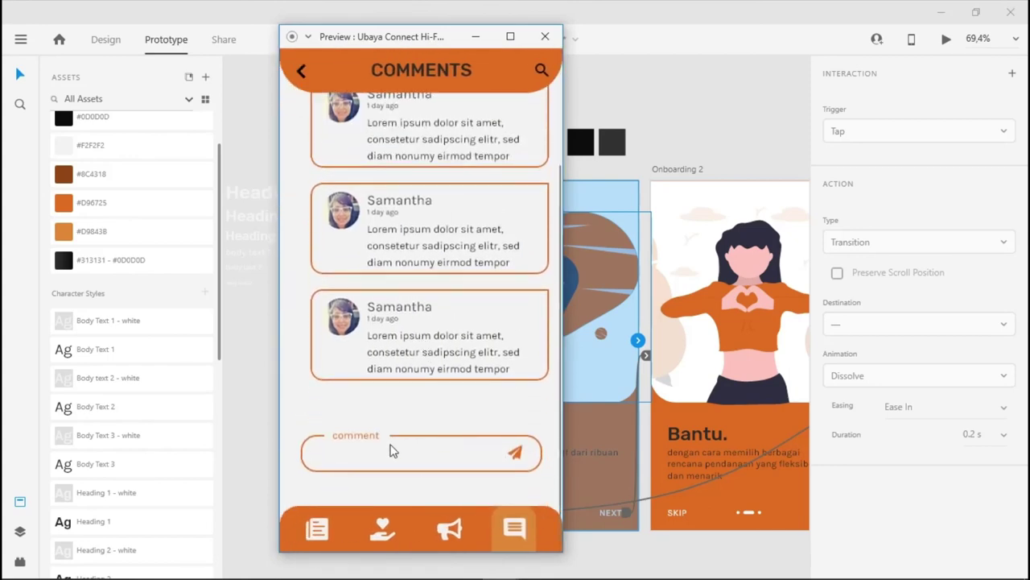
pyautogui.scroll(3, 418, 387)
pyautogui.click(449, 527)
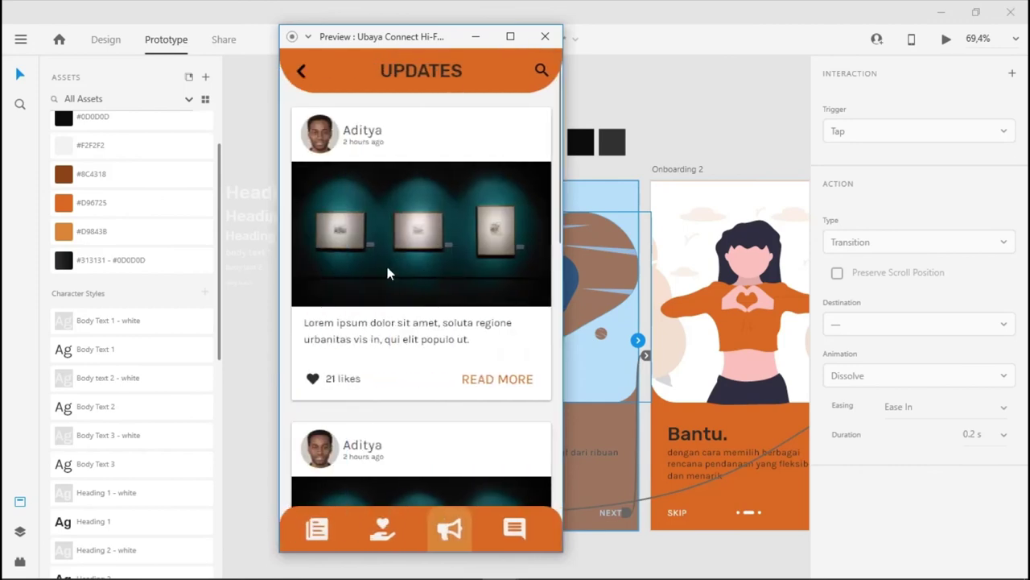
pyautogui.scroll(-3, 391, 282)
pyautogui.scroll(2, 411, 306)
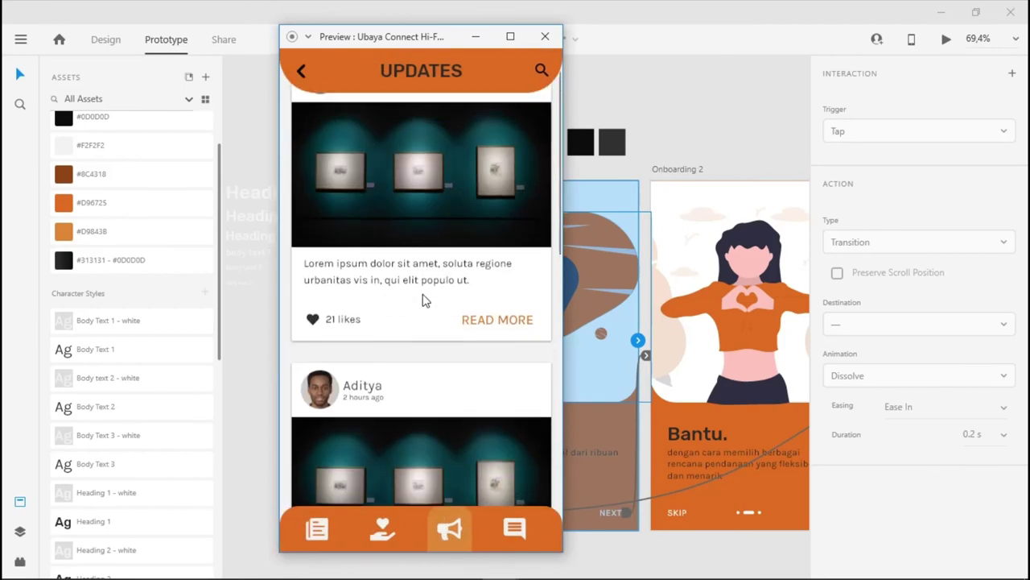
pyautogui.scroll(2, 425, 300)
# Test the Choose Plan and Payment flow through the Thank You dialog in the preview, return to Featured Projects and exit the preview
pyautogui.click(383, 529)
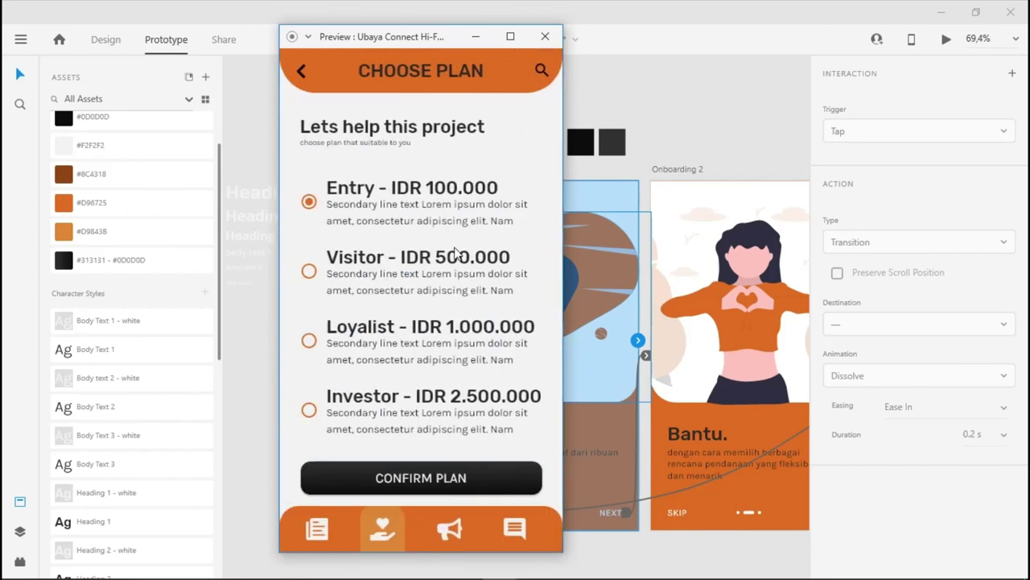
pyautogui.click(441, 473)
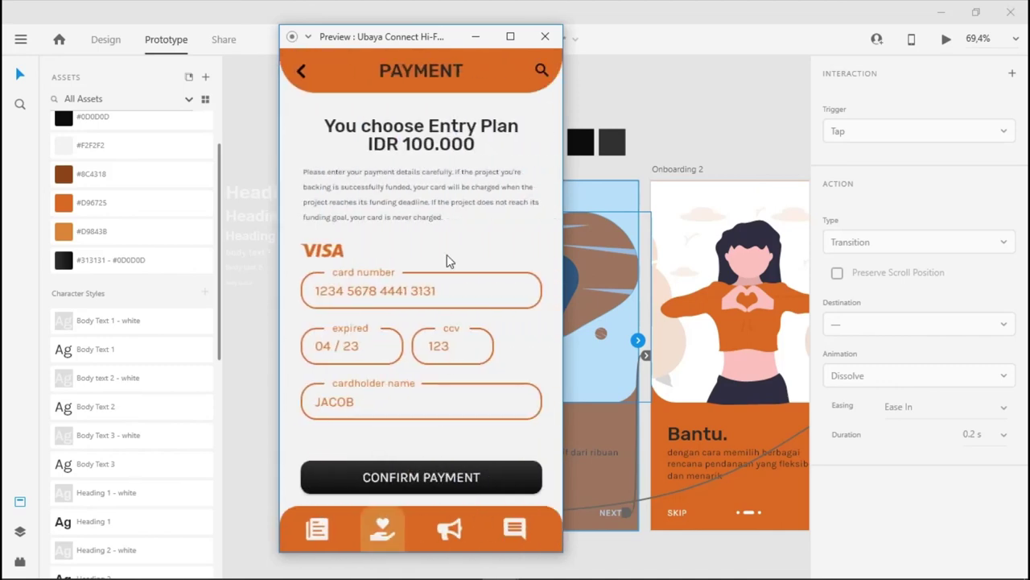
pyautogui.click(443, 483)
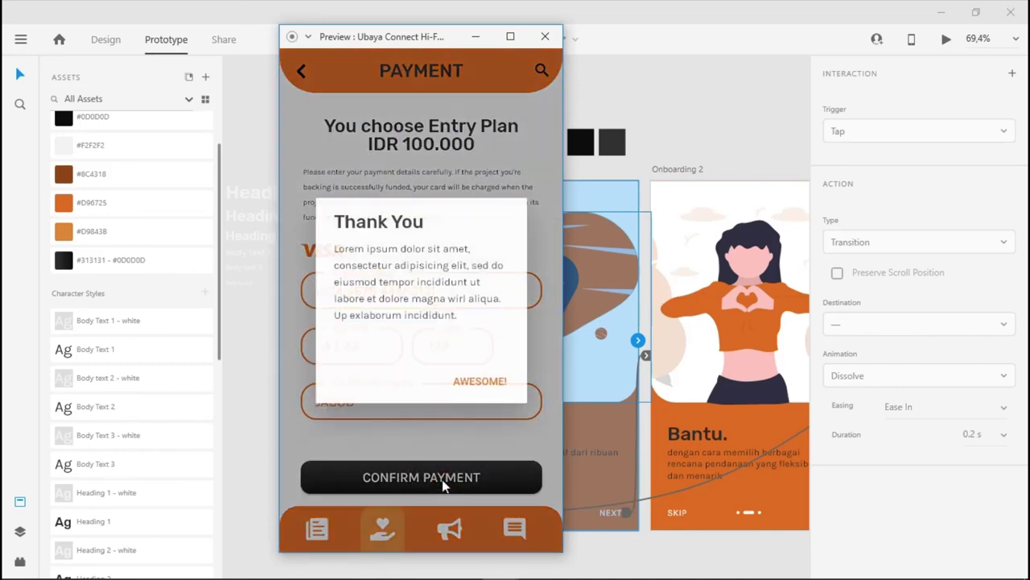
pyautogui.click(476, 384)
pyautogui.click(303, 74)
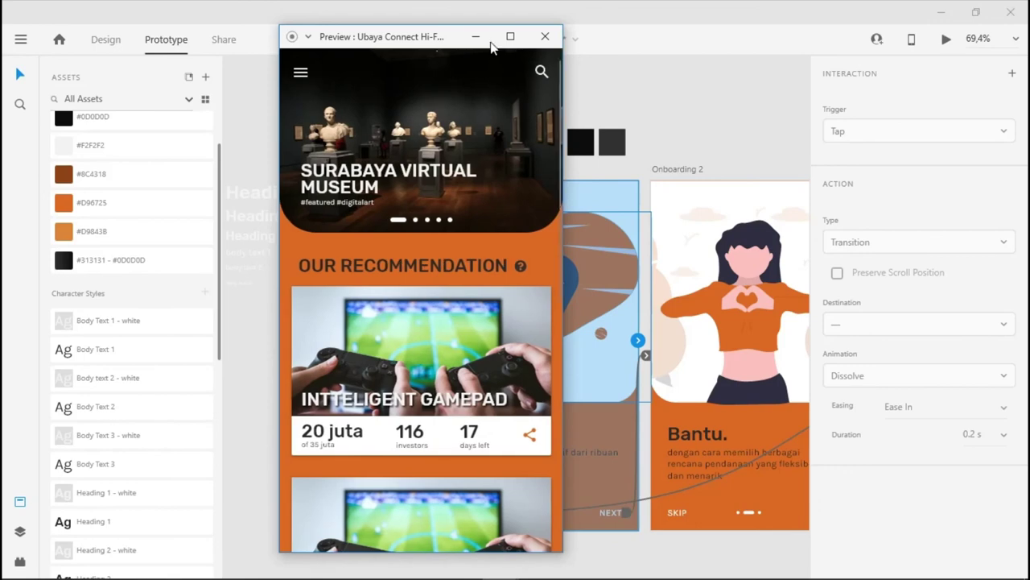
pyautogui.click(545, 36)
# Create a share link for the prototype with the Design Review view setting and access for anyone with the link
pyautogui.click(238, 48)
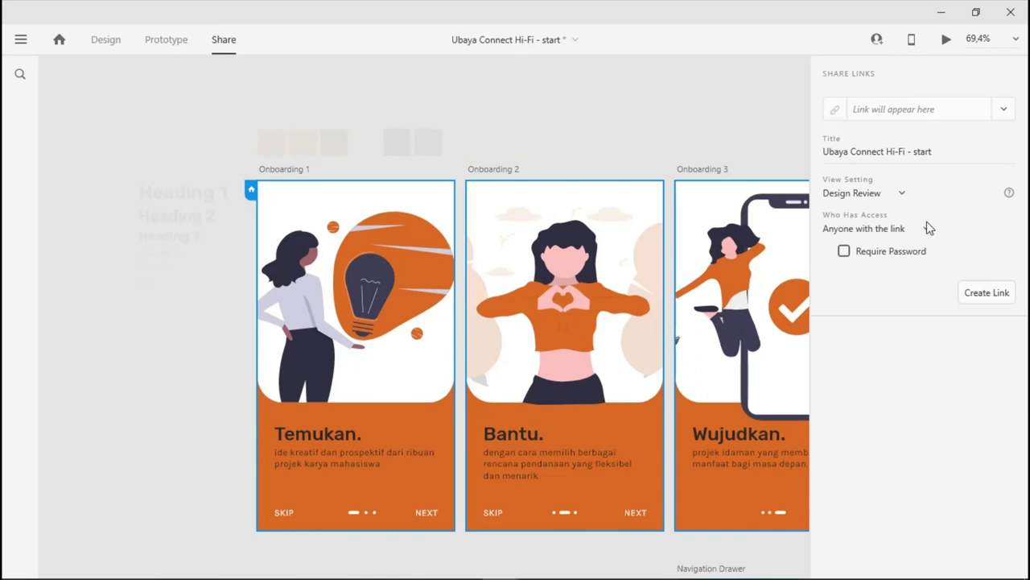
pyautogui.click(902, 194)
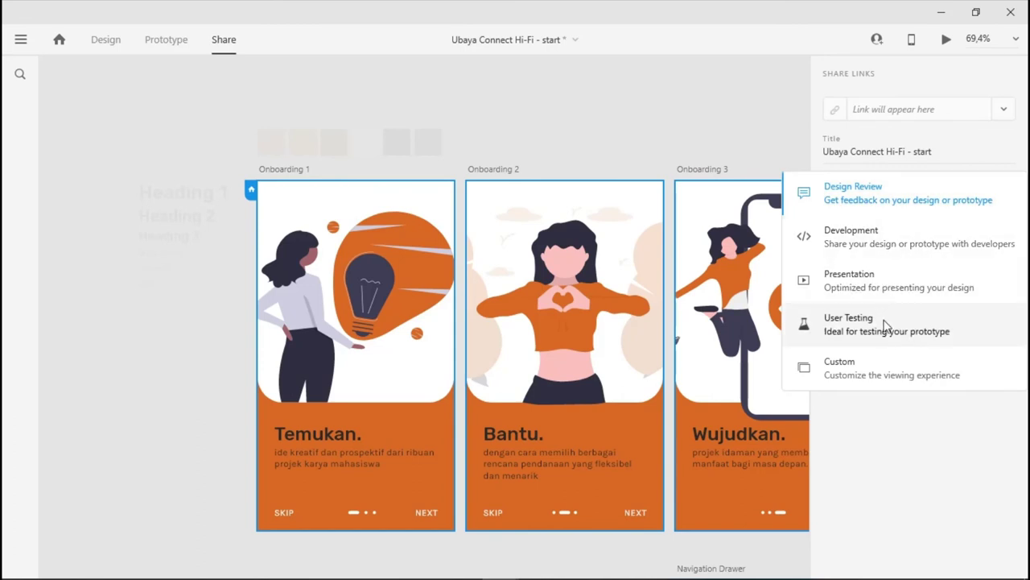
pyautogui.click(892, 195)
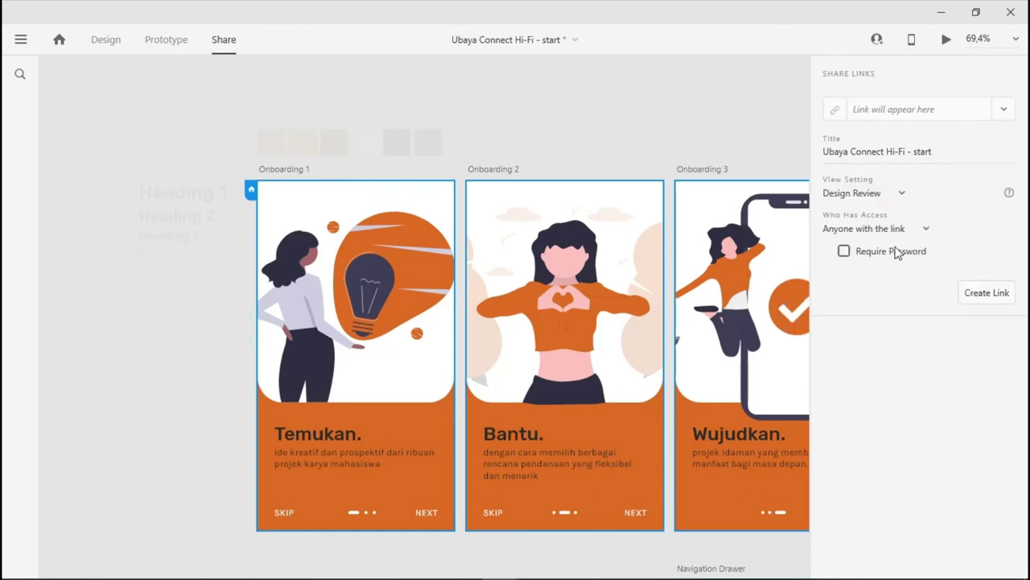
pyautogui.click(976, 292)
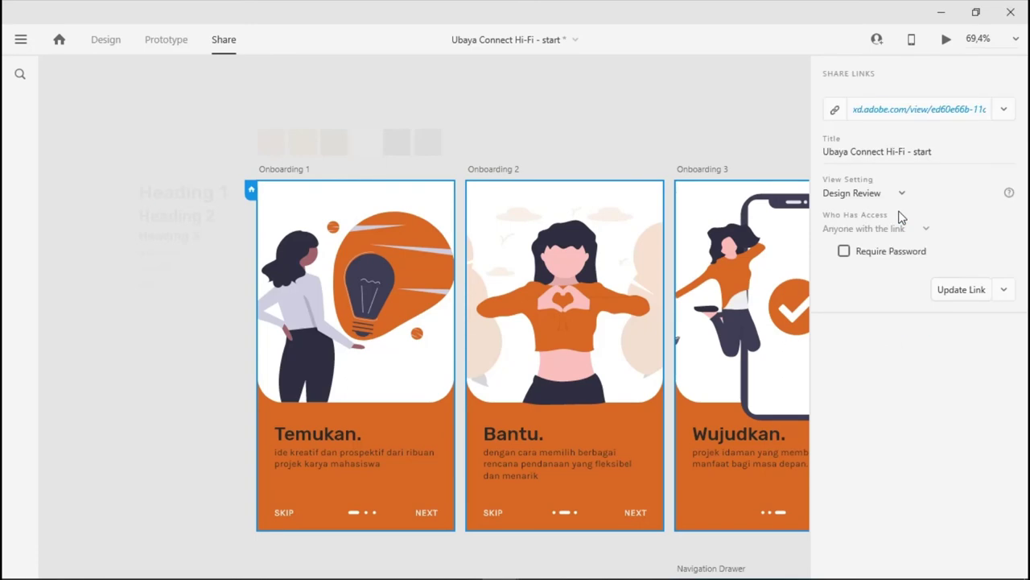
# Select the Ubaya Connect Hi-Fi - start share link and open it in Google Chrome
pyautogui.click(1004, 109)
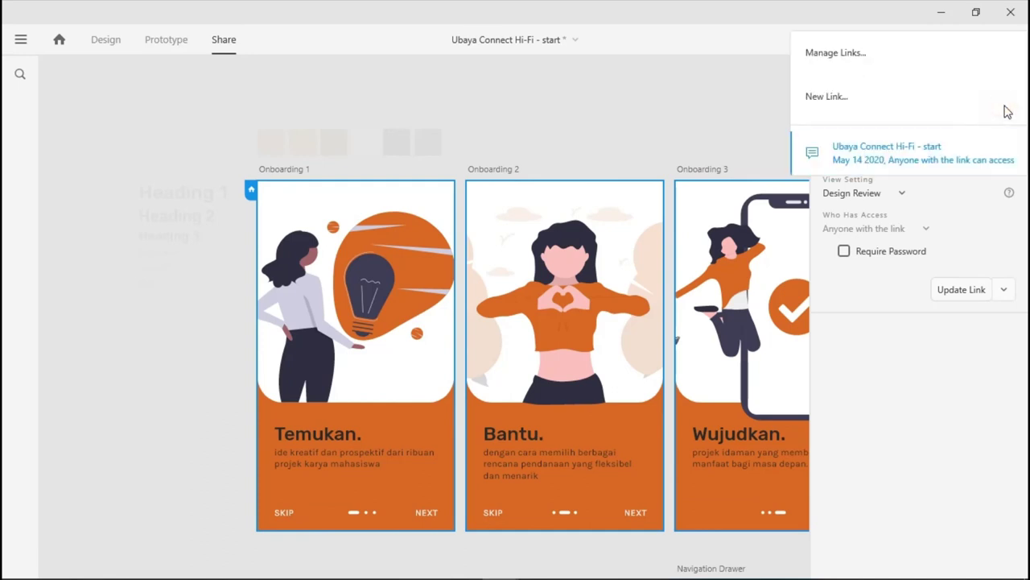
pyautogui.click(880, 152)
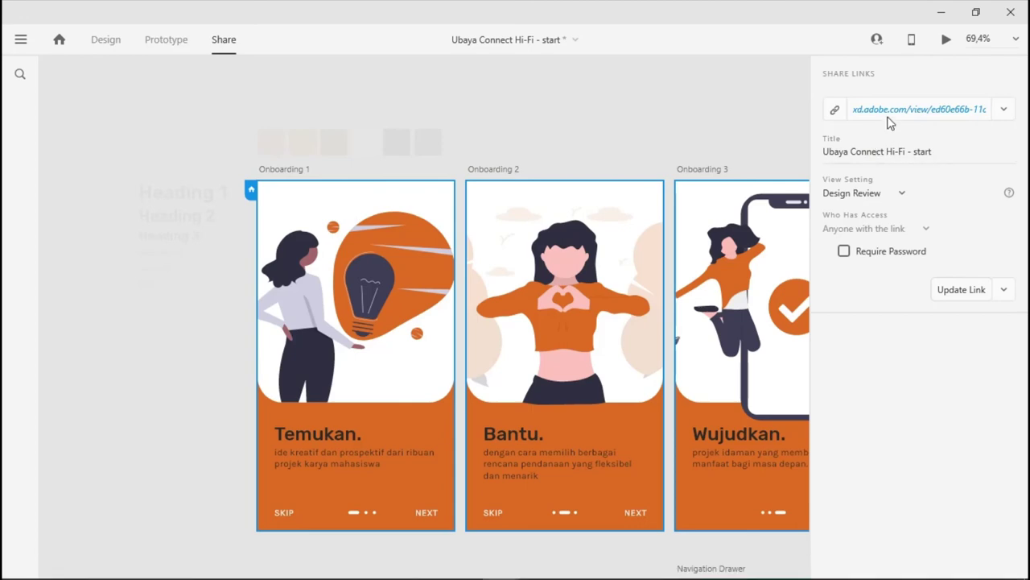
pyautogui.moveTo(481, 566)
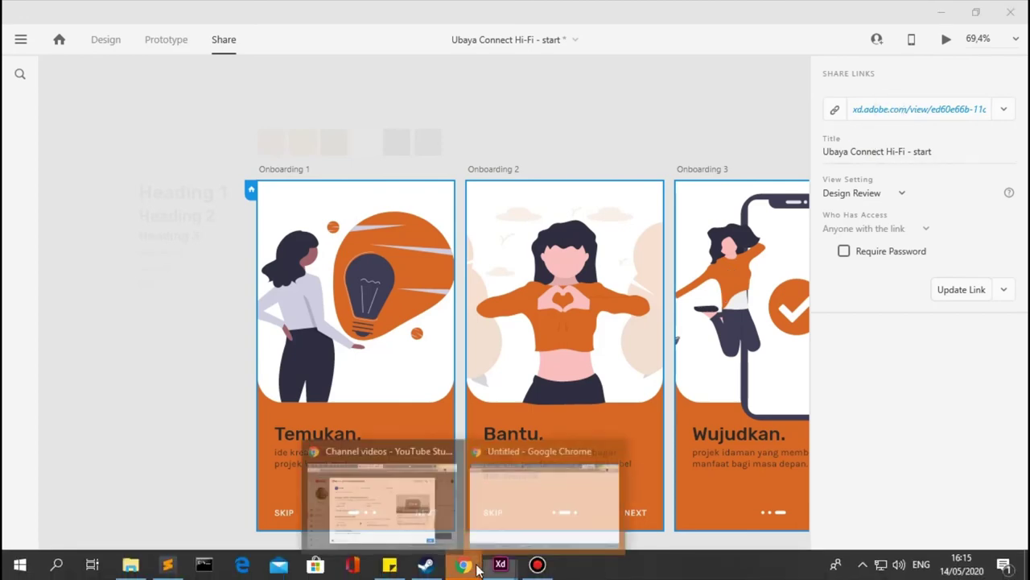
pyautogui.click(523, 500)
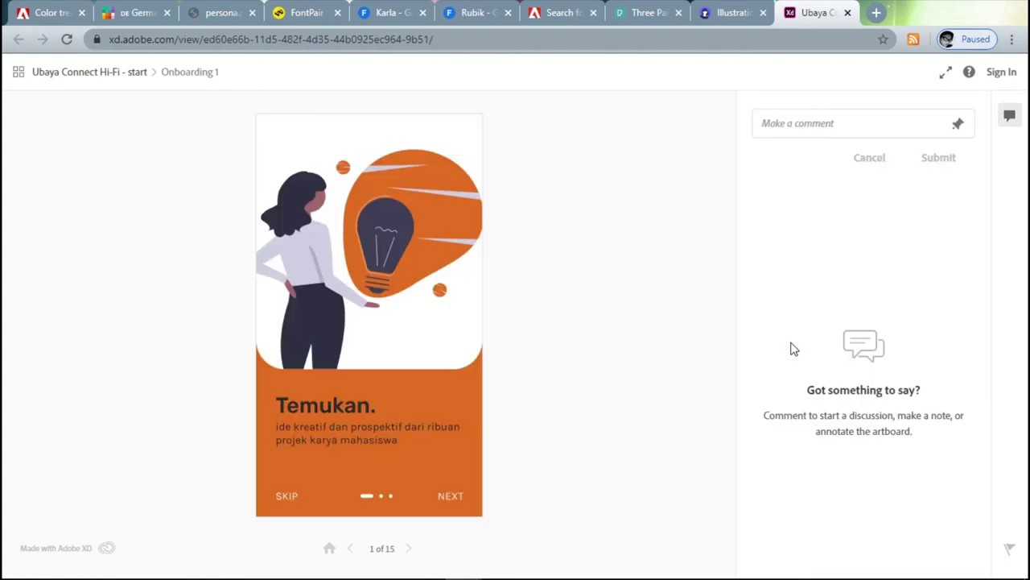
# Test the onboarding, forgot-password and sign-in flow in the shared web prototype, continuing to the Featured Projects screen
pyautogui.click(451, 501)
pyautogui.click(448, 503)
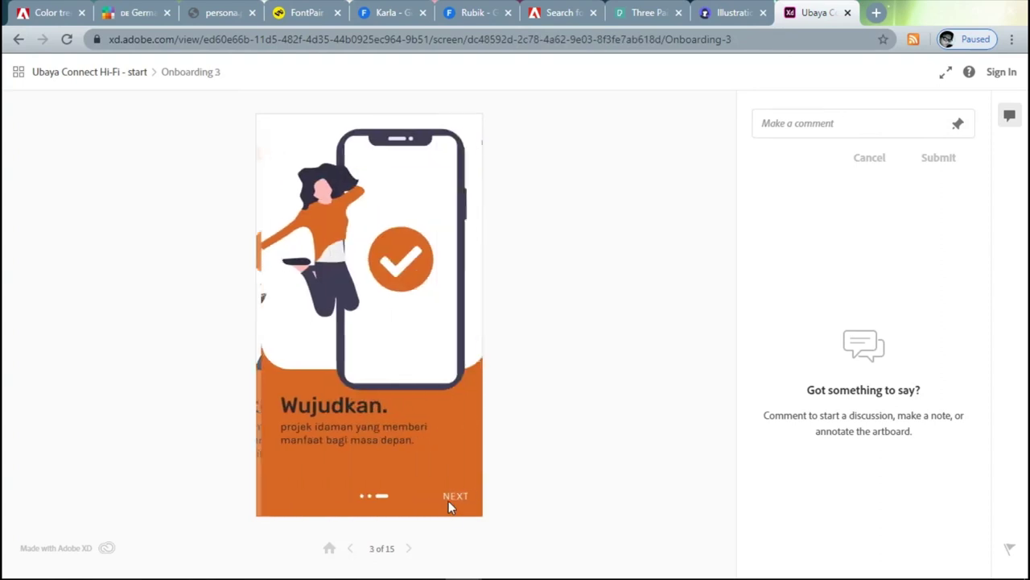
pyautogui.click(449, 501)
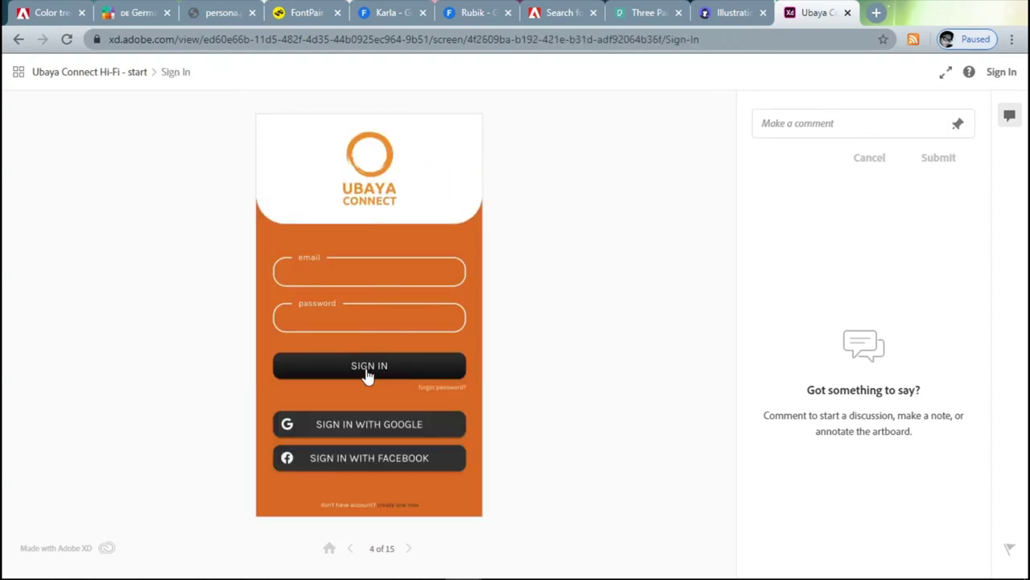
pyautogui.click(443, 395)
pyautogui.click(384, 261)
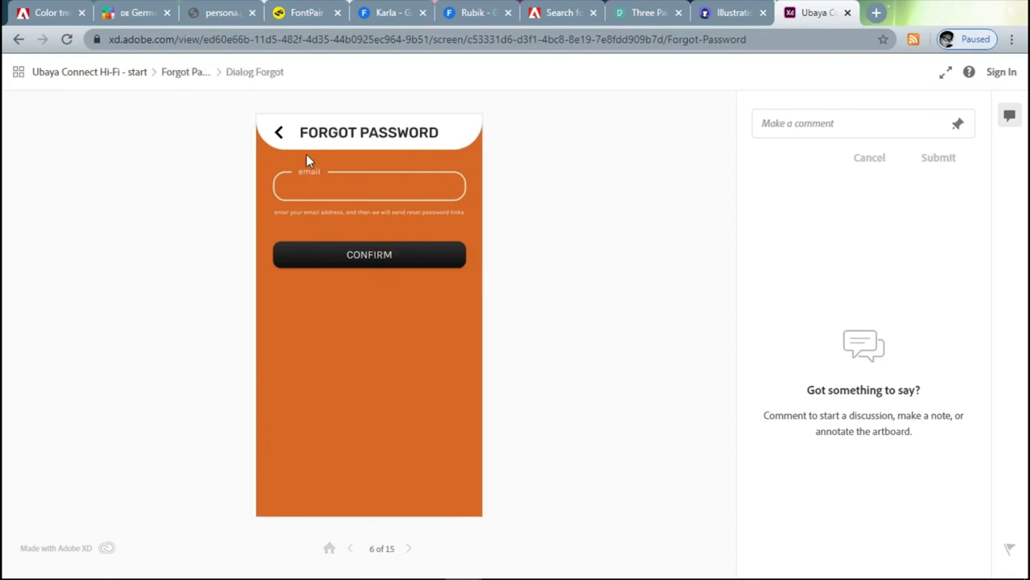
pyautogui.click(418, 380)
pyautogui.click(280, 133)
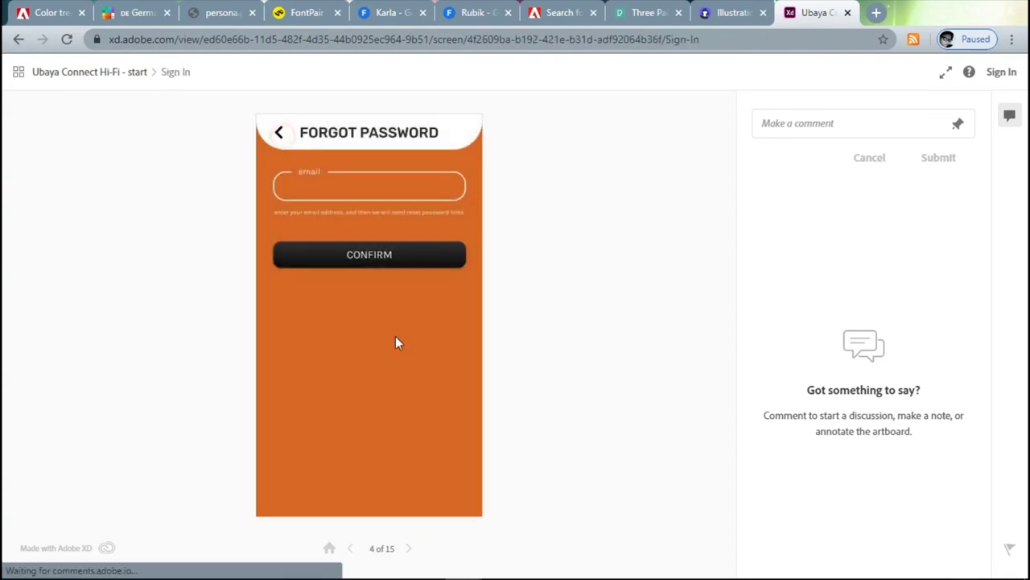
pyautogui.click(385, 372)
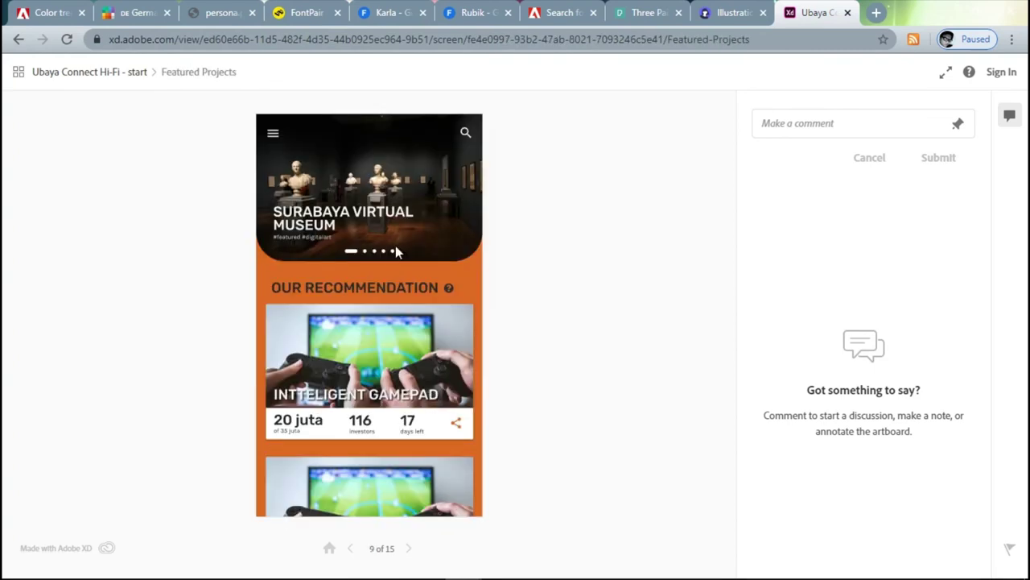
# Browse the Featured Projects and Project Details screens in the shared prototype and open the project's Updates screen
pyautogui.scroll(-3, 391, 282)
pyautogui.scroll(3, 402, 242)
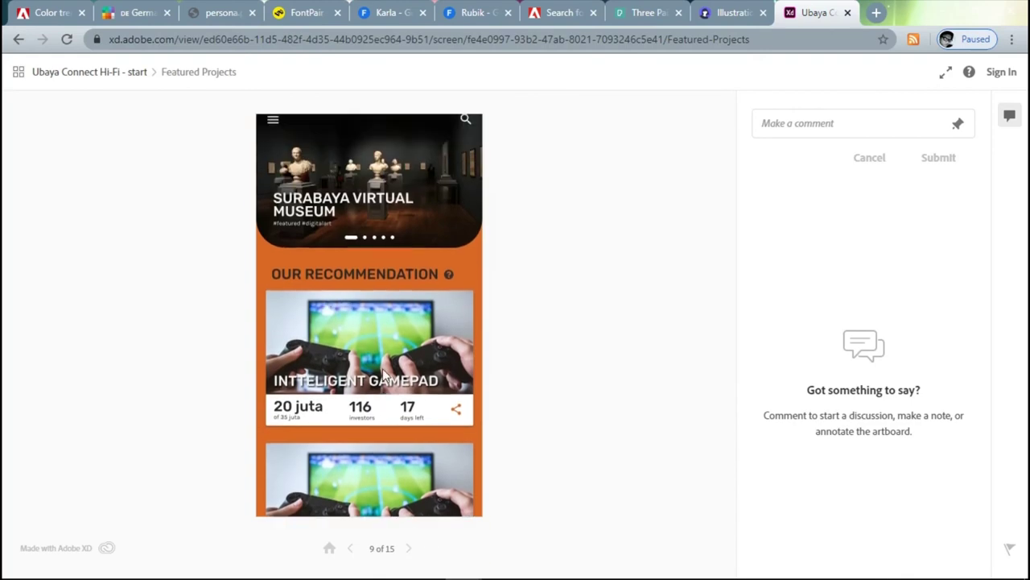
pyautogui.click(405, 231)
pyautogui.scroll(-5, 386, 354)
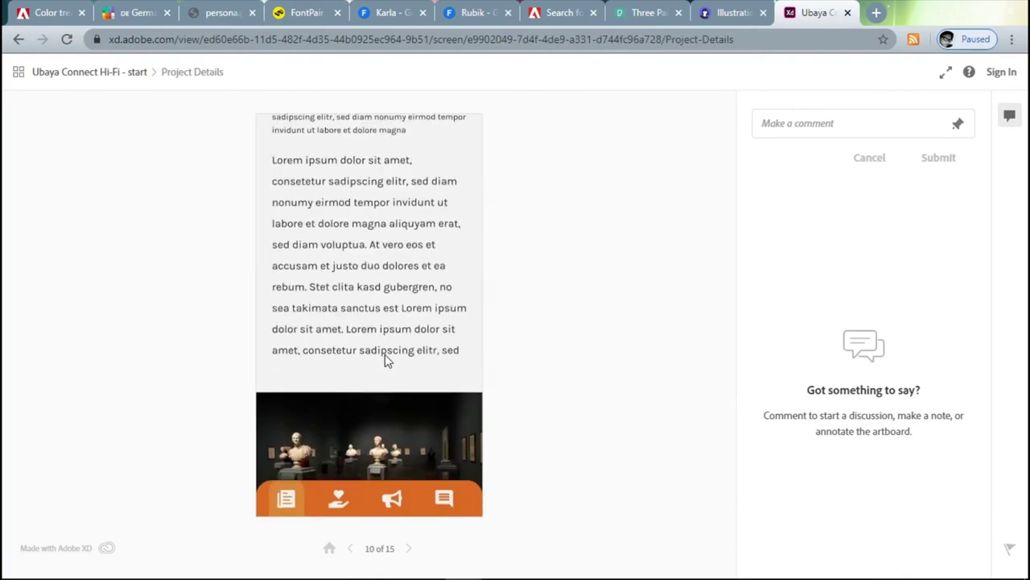
pyautogui.scroll(5, 394, 375)
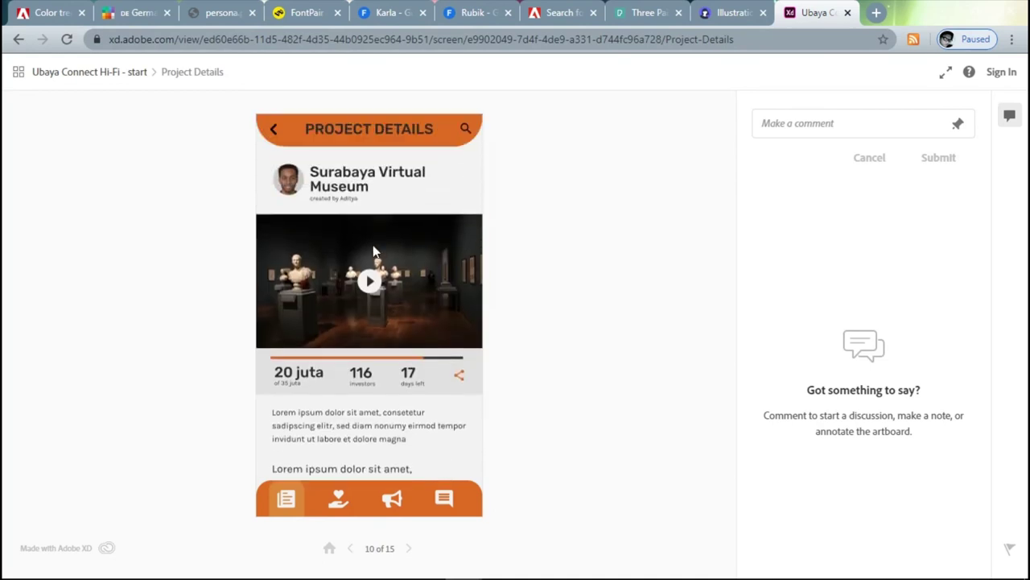
pyautogui.click(394, 498)
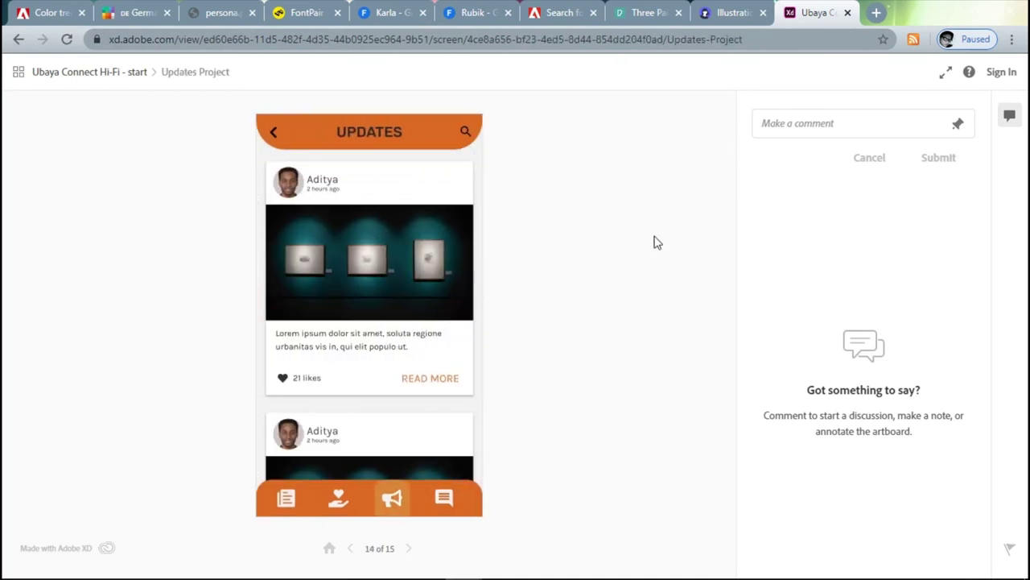